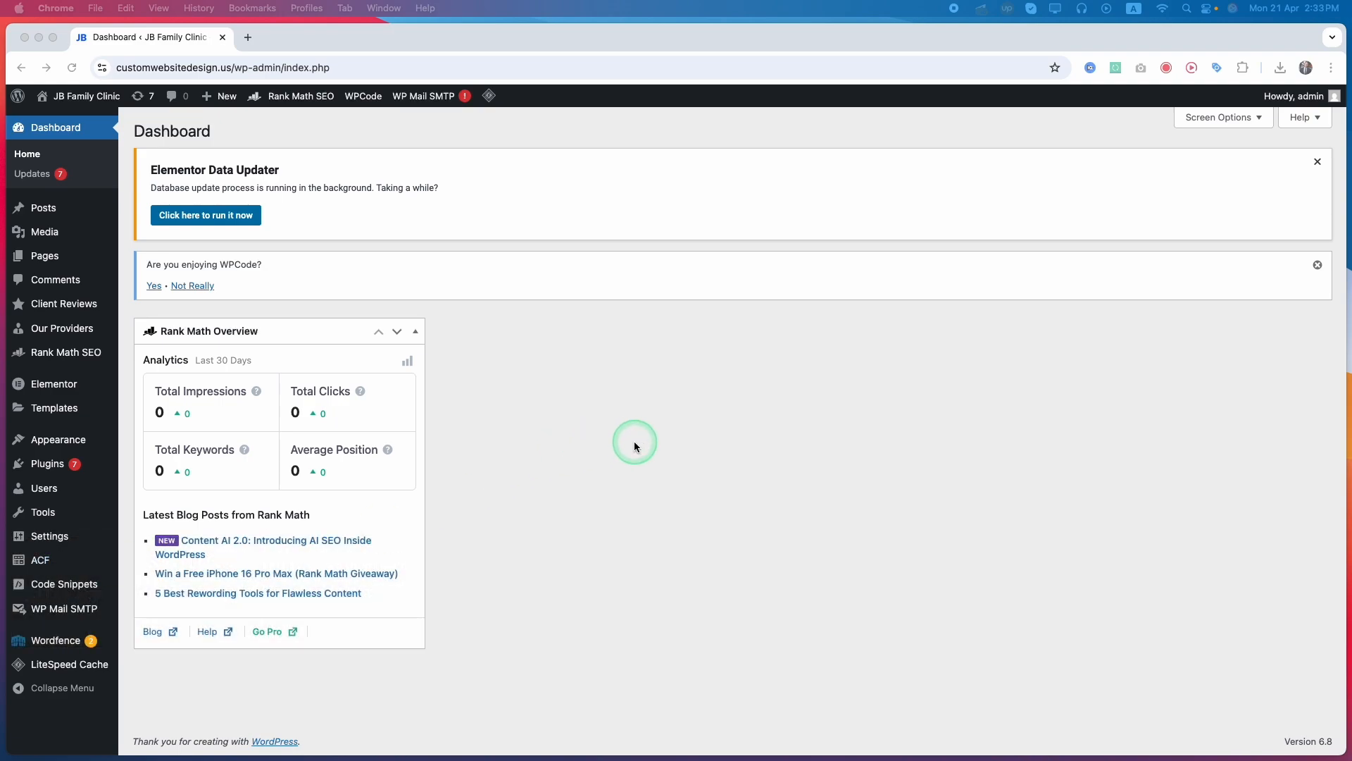
Open the general settings of Rank Math SEO and show the Webmaster Tools section
{"action": "left_click", "coordinate": [634, 442]}
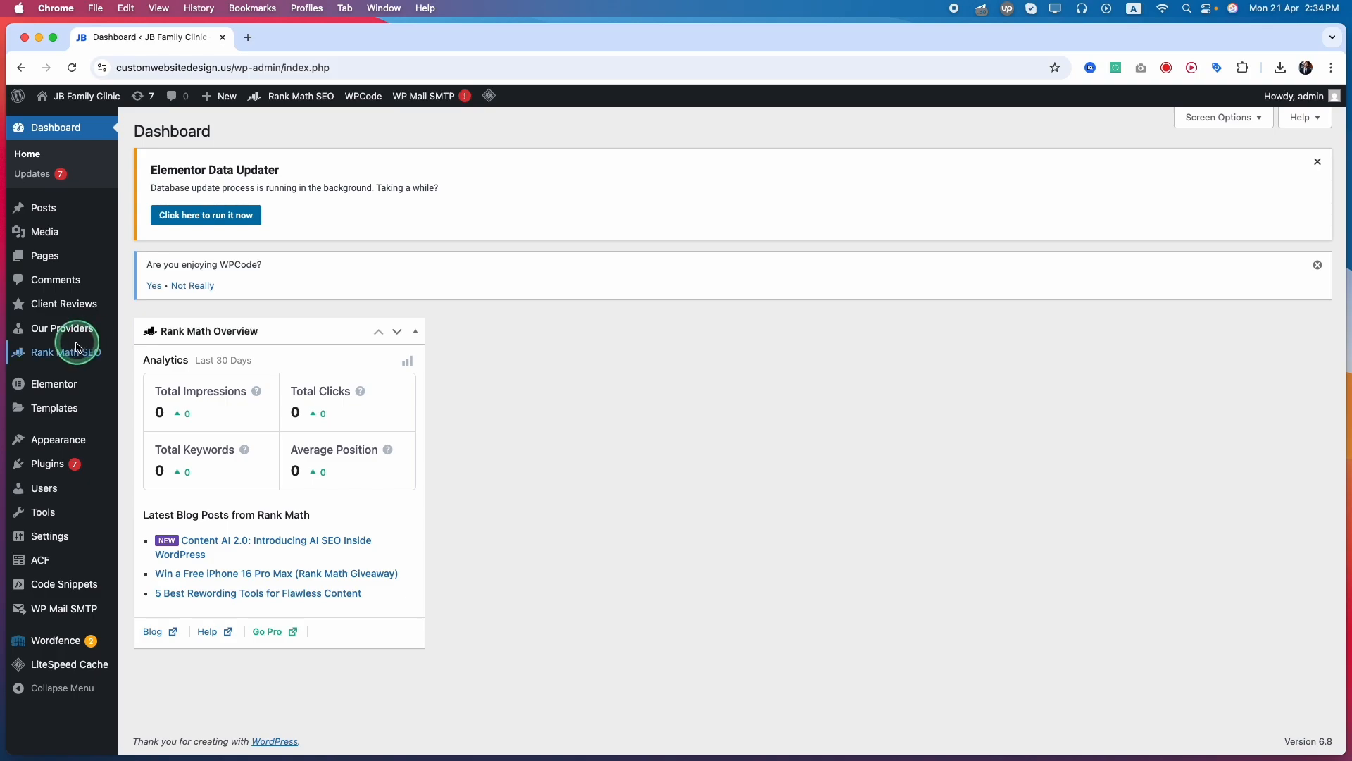
{"action": "mouse_move", "coordinate": [78, 359]}
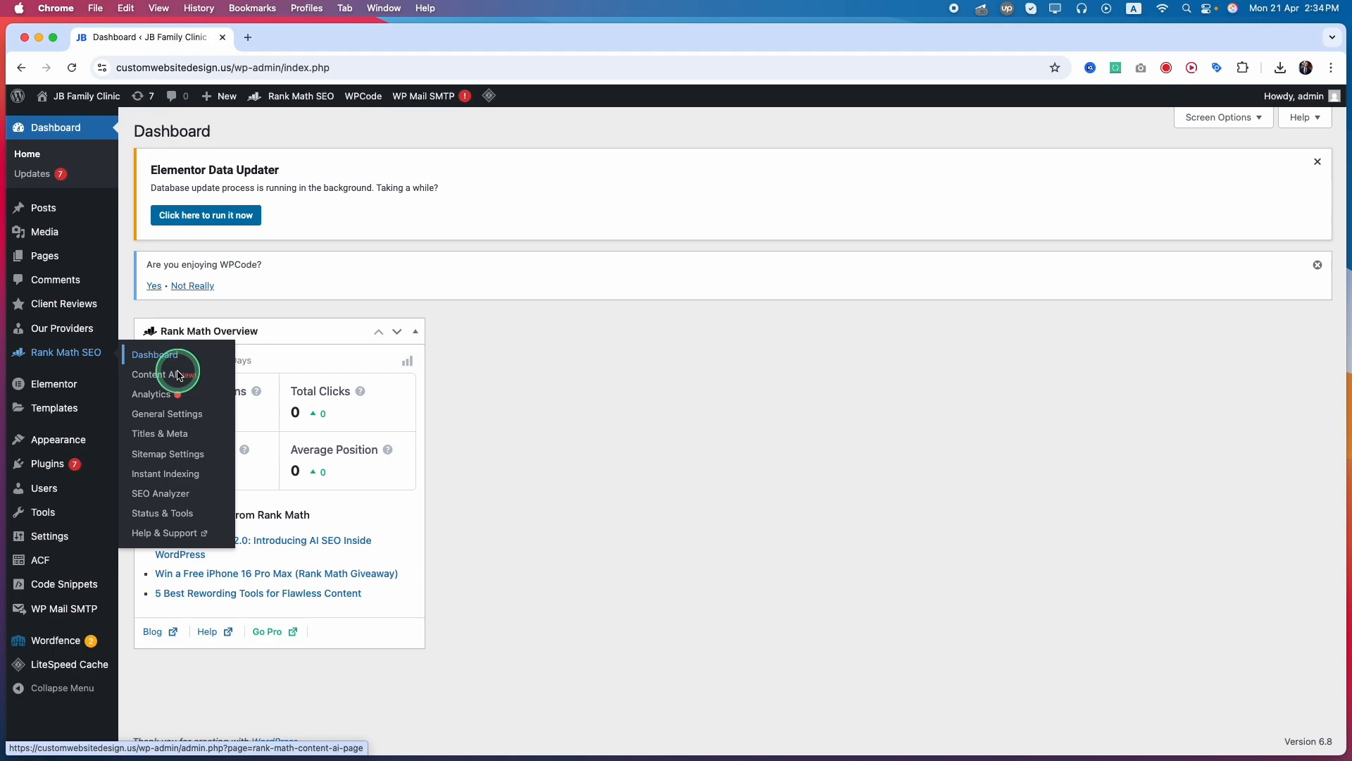
{"action": "left_click", "coordinate": [169, 419]}
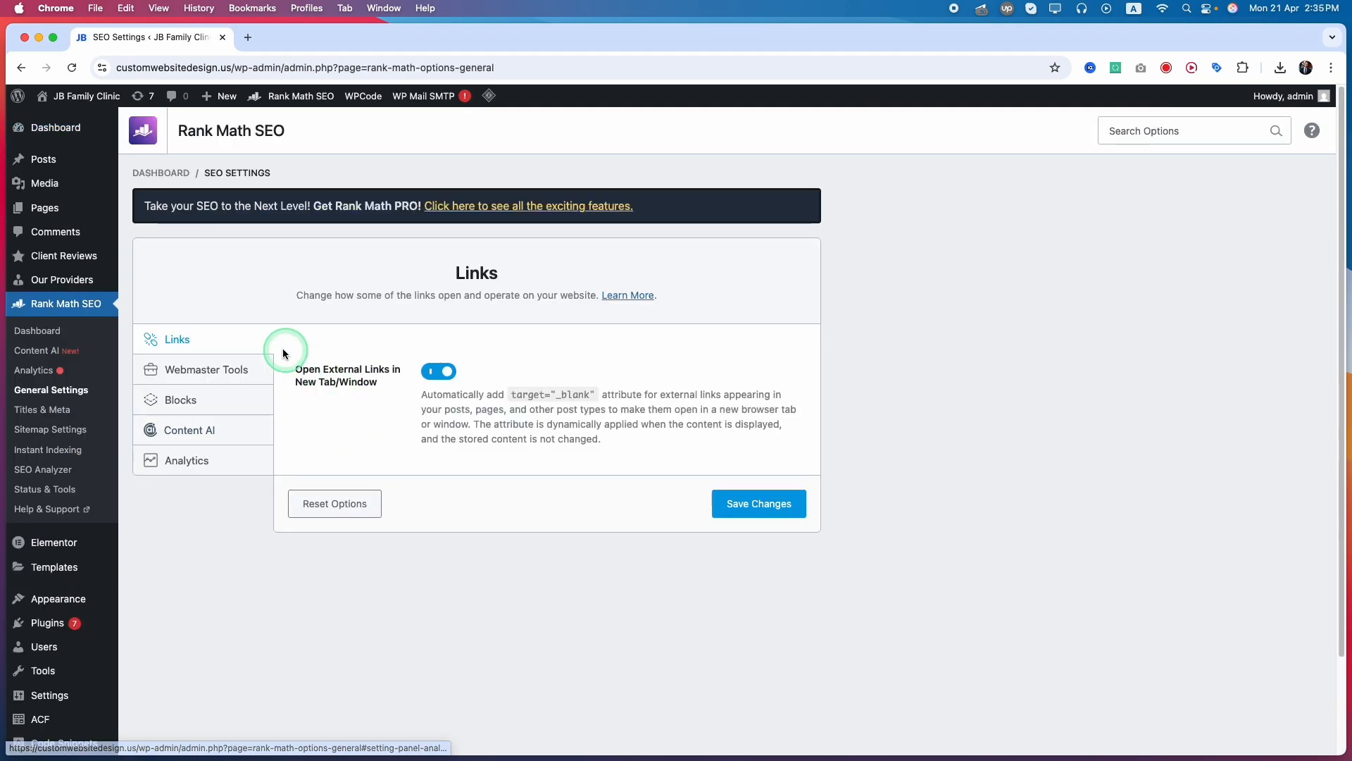
{"action": "left_click", "coordinate": [182, 375]}
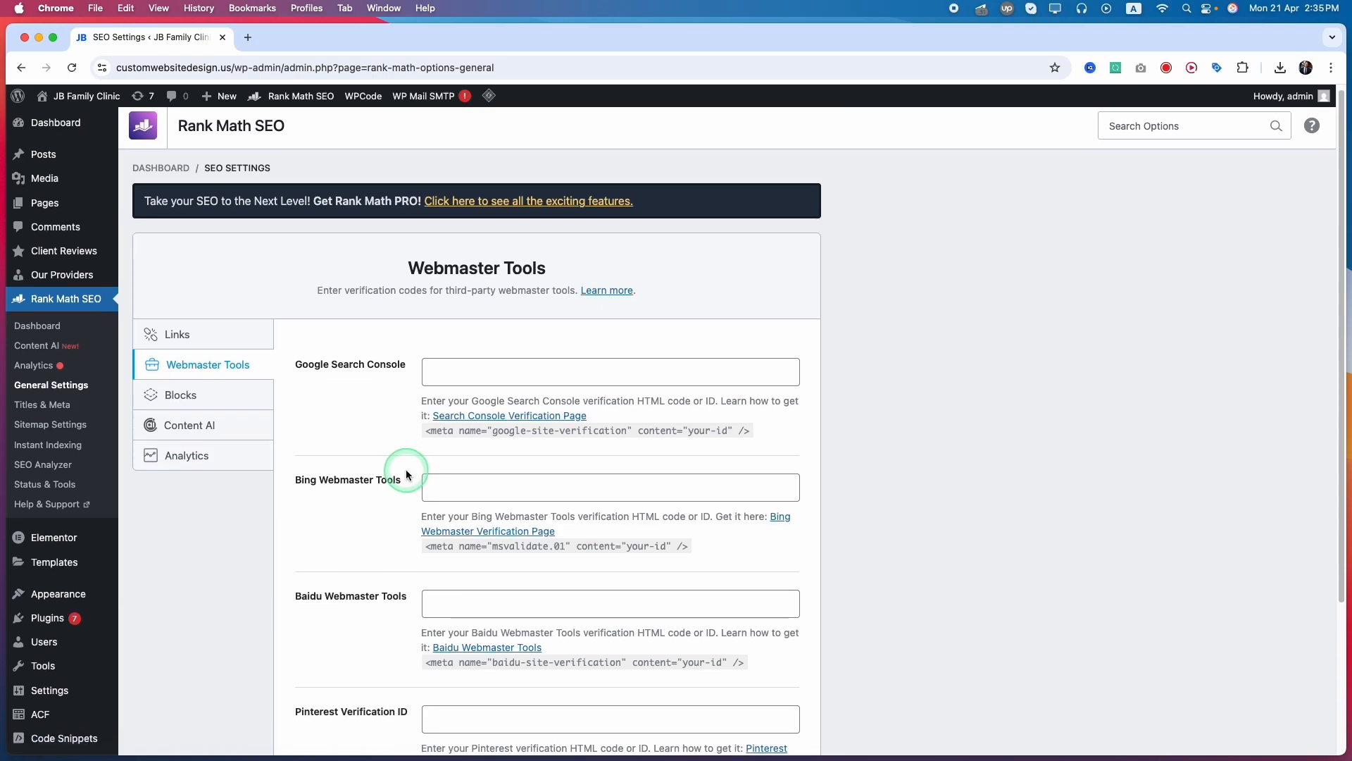
{"action": "scroll", "coordinate": [406, 469], "scroll_direction": "down", "scroll_amount": 1}
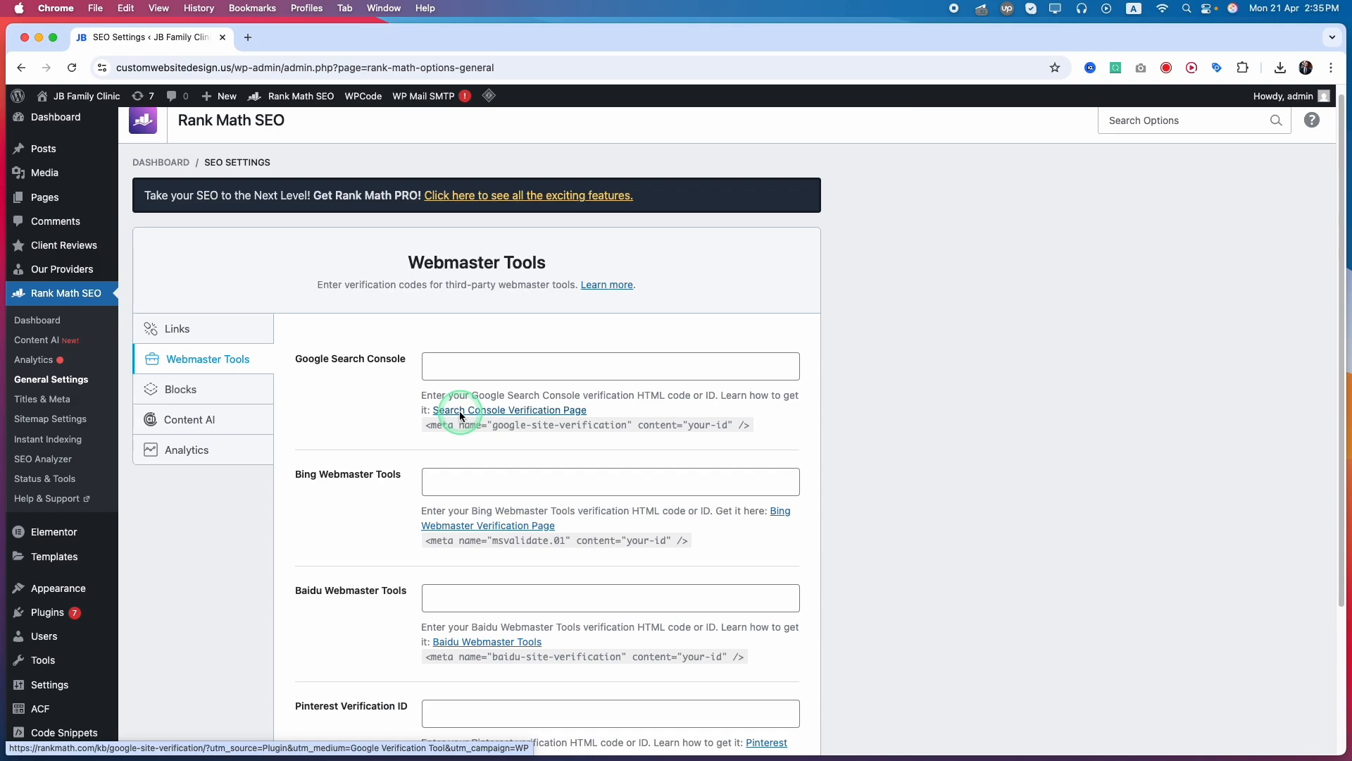
Open the Search Console verification guide linked under the Google Search Console field and read the manual verification instructions
{"action": "left_click", "coordinate": [459, 413]}
{"action": "scroll", "coordinate": [272, 479], "scroll_direction": "down", "scroll_amount": 10}
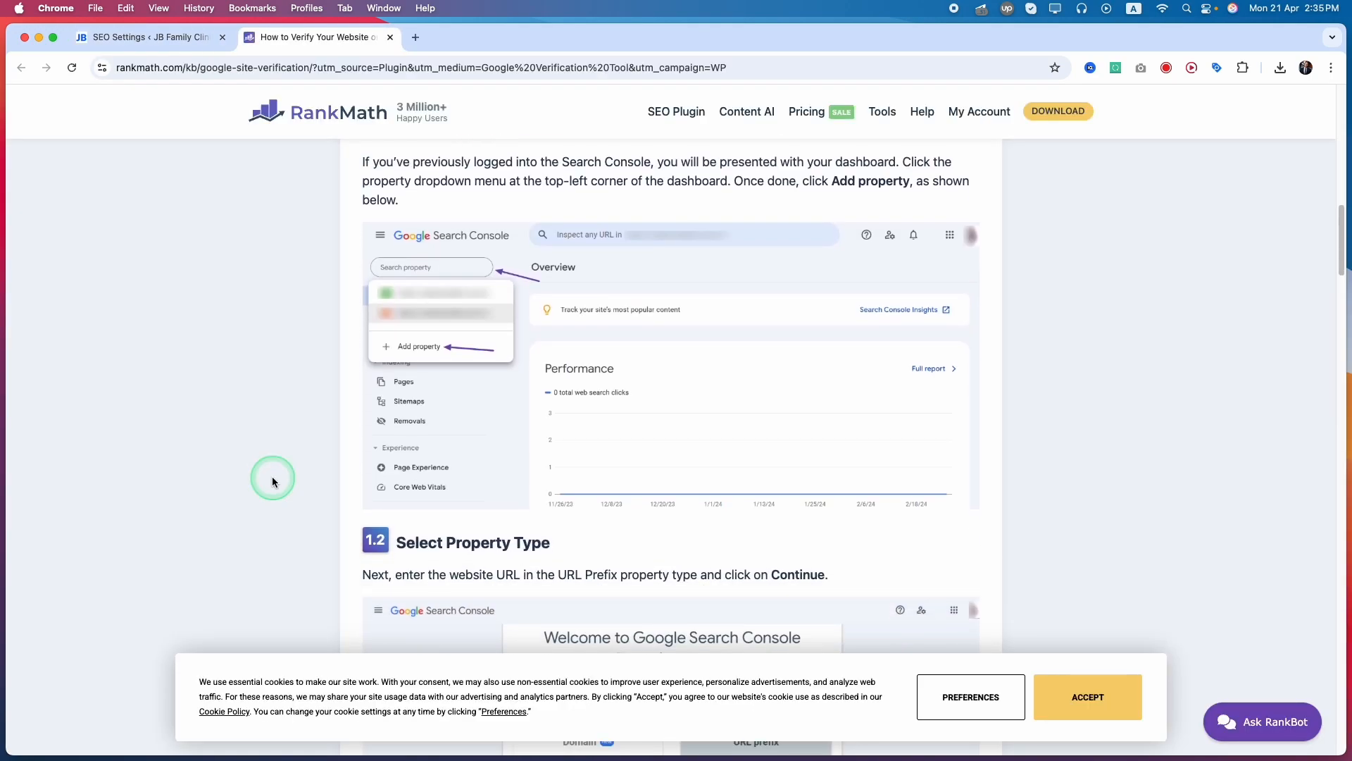
{"action": "scroll", "coordinate": [274, 474], "scroll_direction": "up", "scroll_amount": 8}
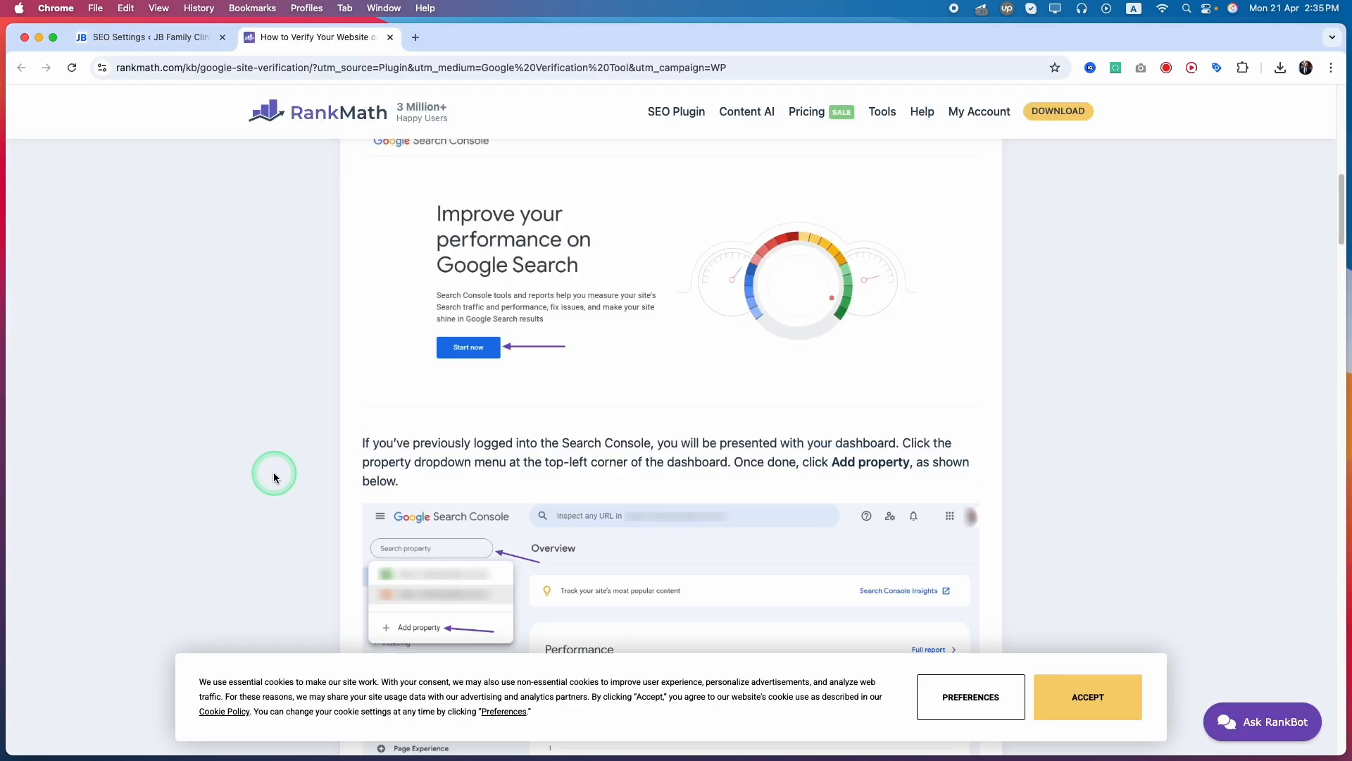
{"action": "scroll", "coordinate": [274, 473], "scroll_direction": "up", "scroll_amount": 2}
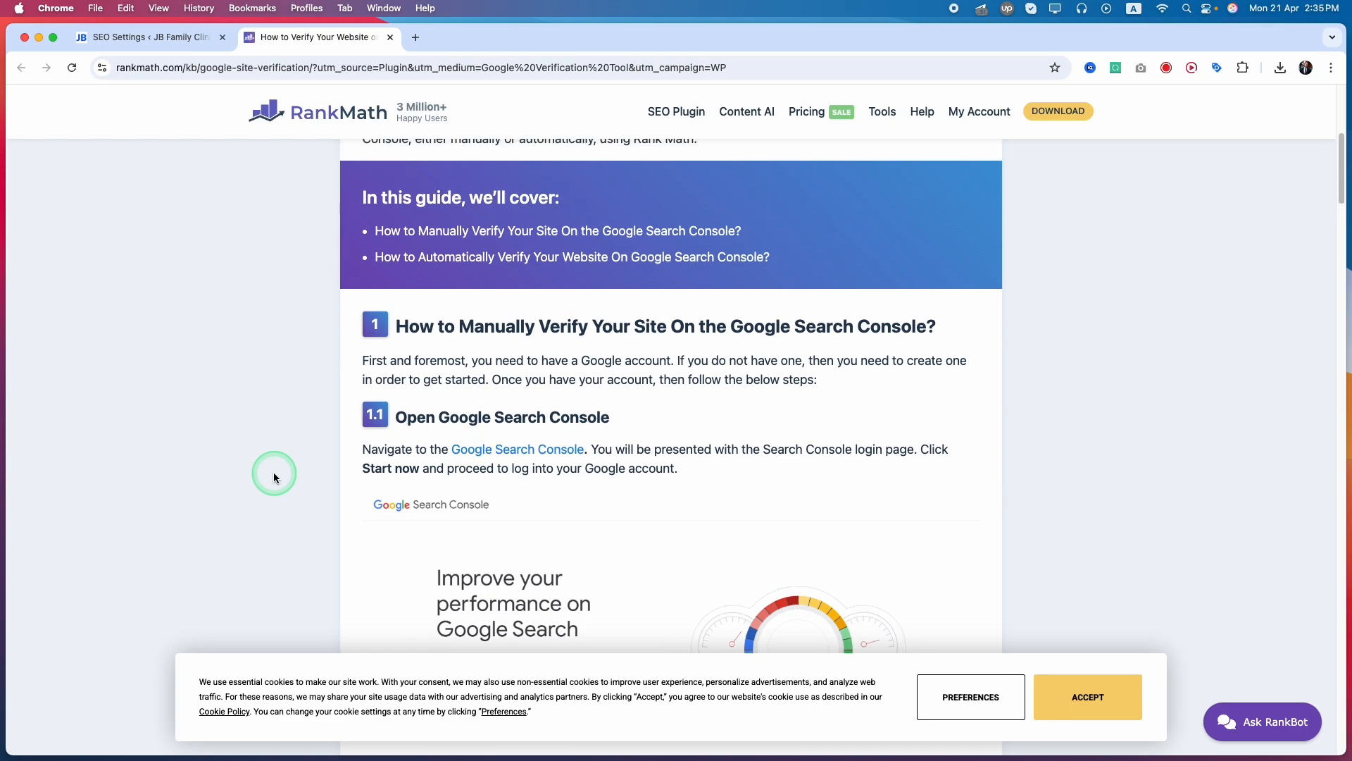
{"action": "scroll", "coordinate": [274, 476], "scroll_direction": "down", "scroll_amount": 2}
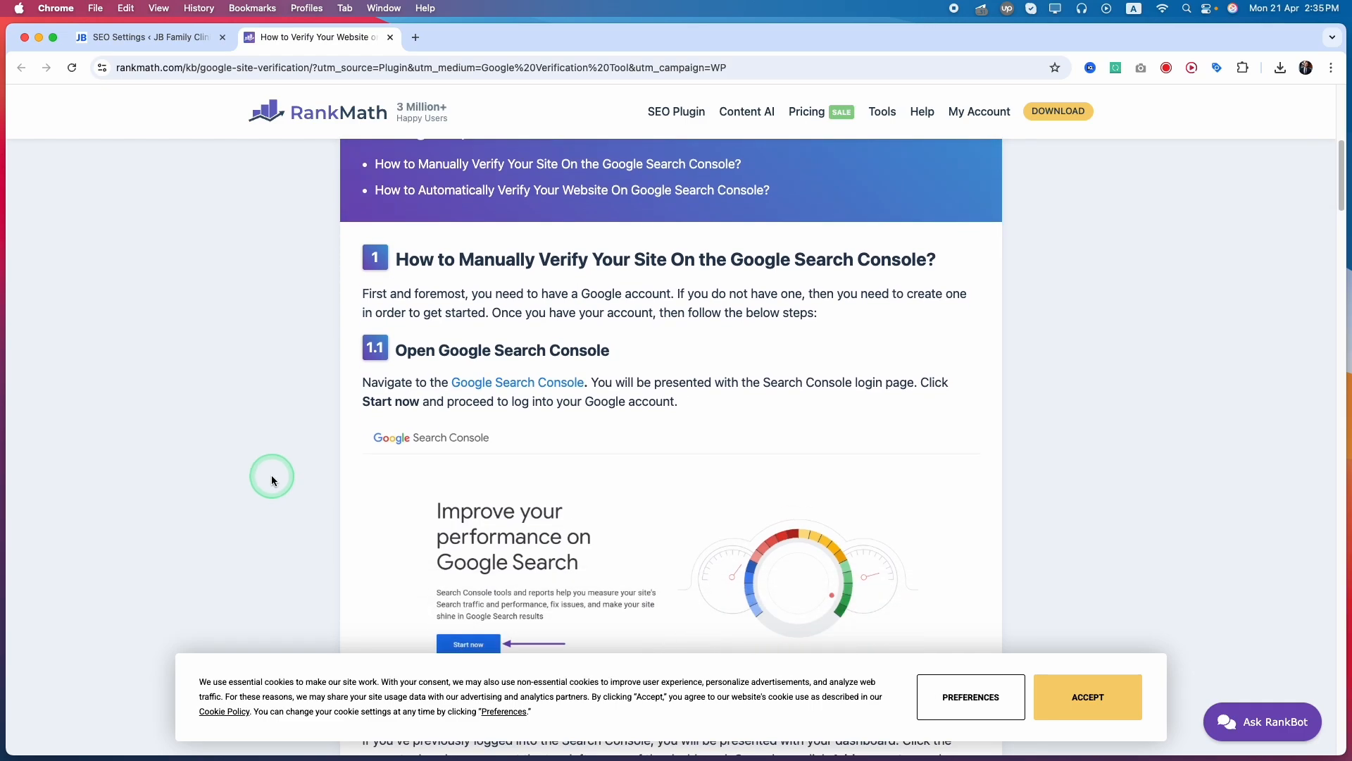
{"action": "scroll", "coordinate": [273, 479], "scroll_direction": "down", "scroll_amount": 6}
{"action": "scroll", "coordinate": [271, 476], "scroll_direction": "up", "scroll_amount": 5}
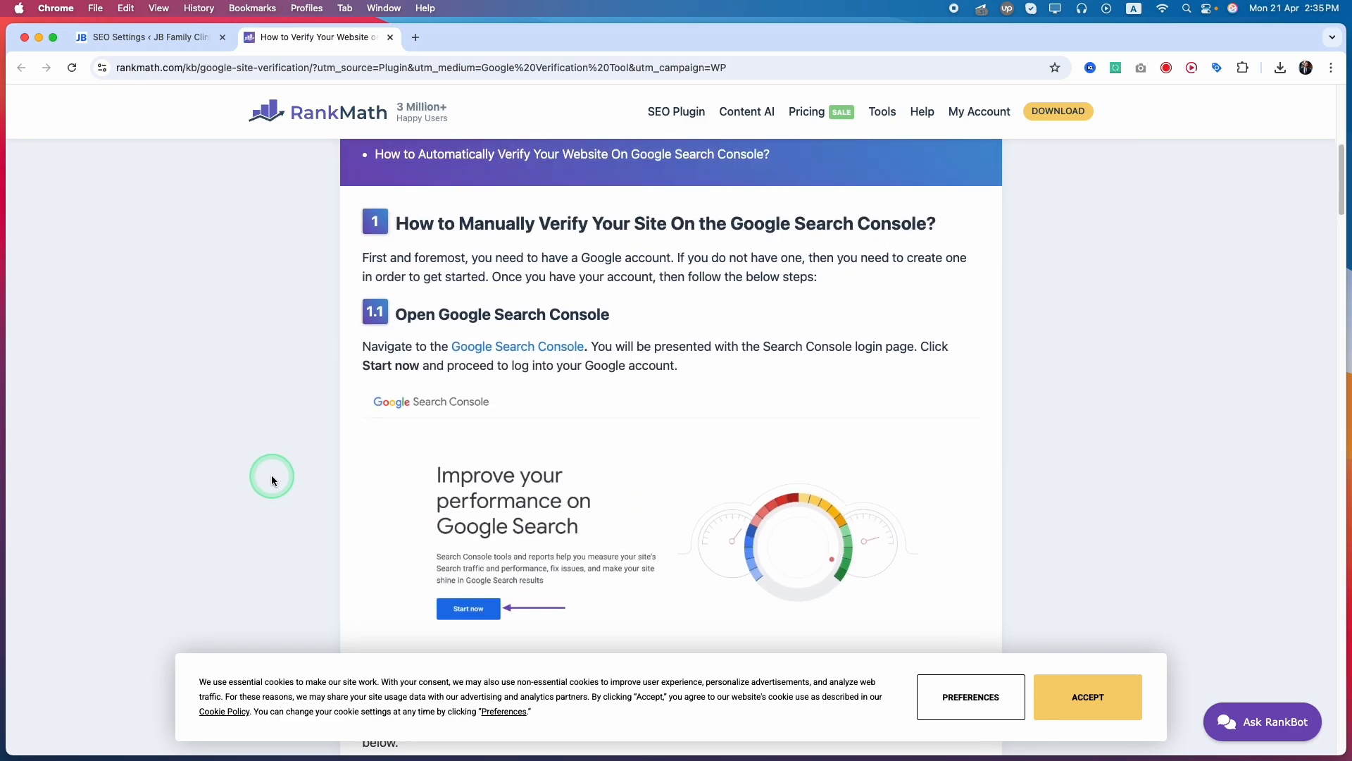
Follow the guide's link to Google Search Console and start the sign-in to reach the account's overview
{"action": "left_click", "coordinate": [478, 329]}
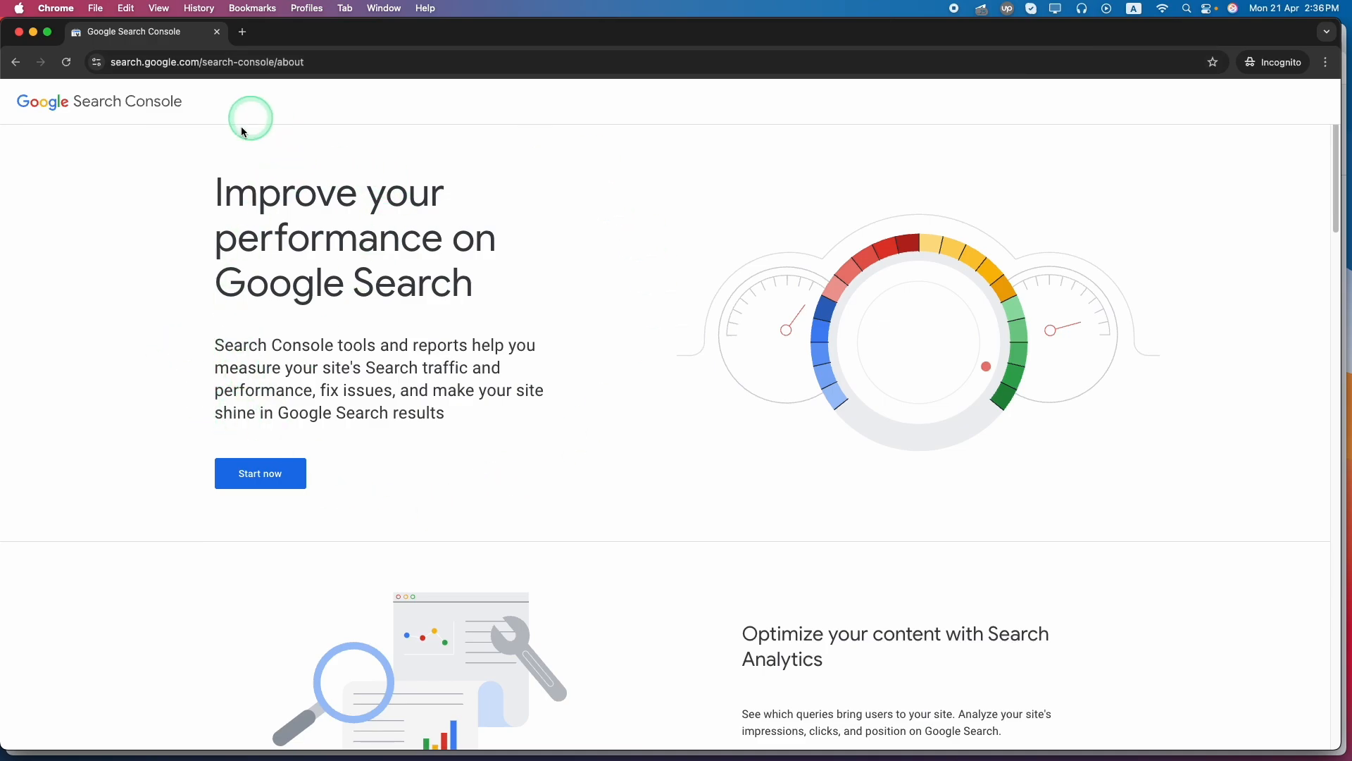
{"action": "left_click", "coordinate": [260, 481]}
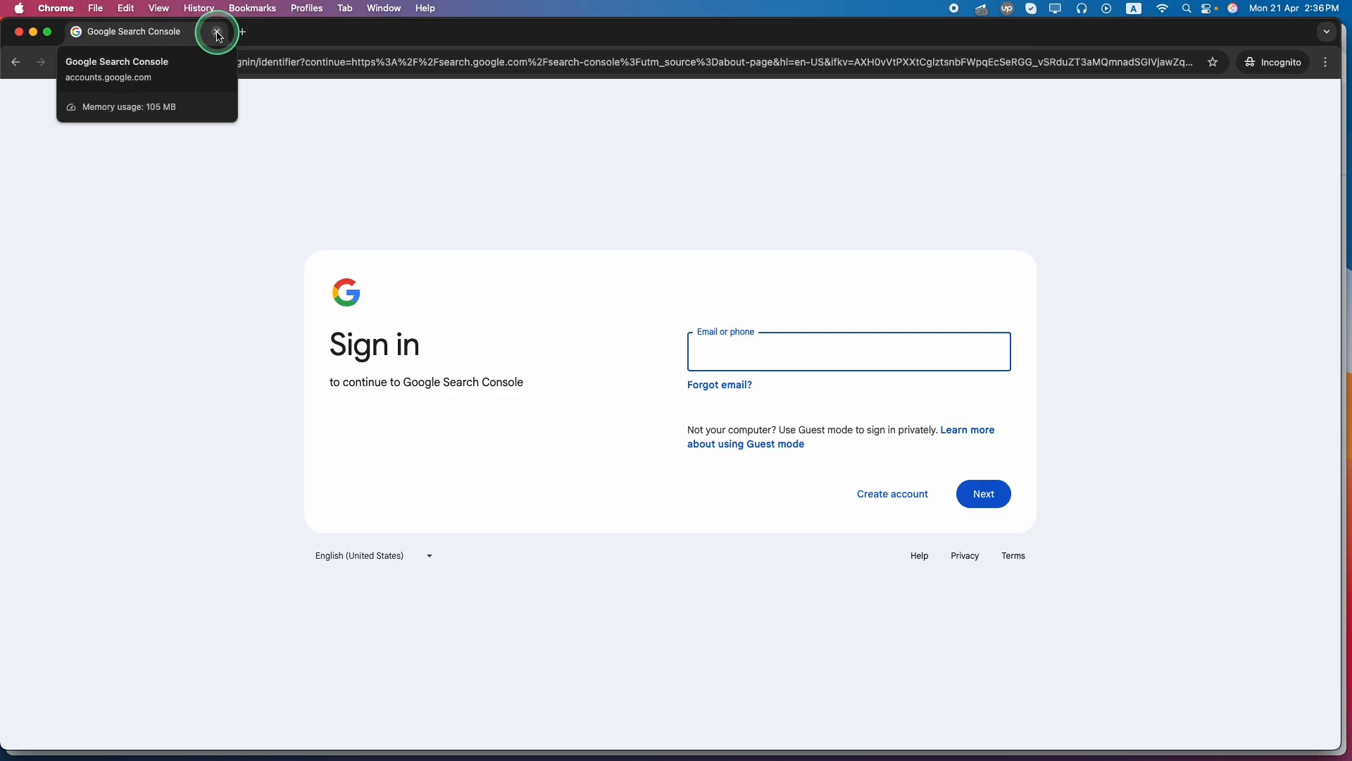
{"action": "left_click", "coordinate": [612, 333]}
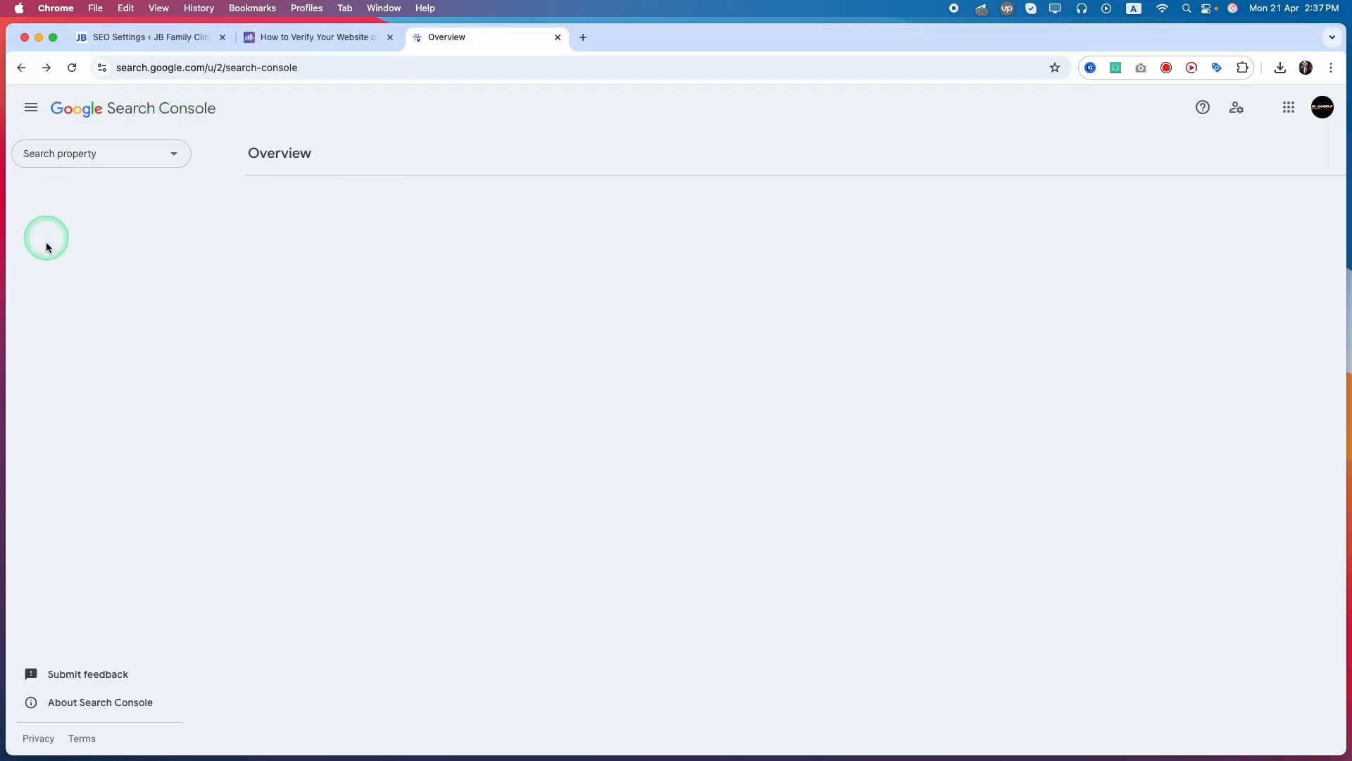
{"action": "left_click", "coordinate": [129, 166]}
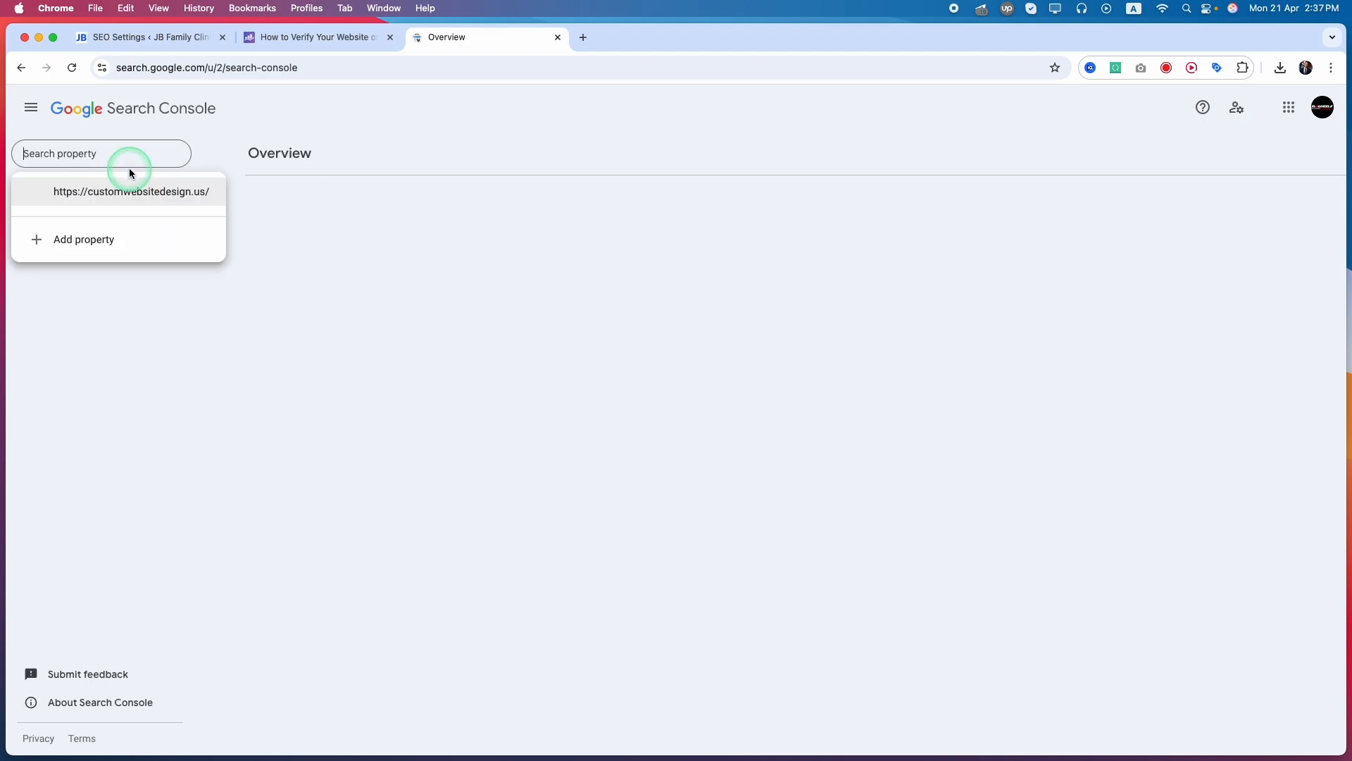
{"action": "left_click", "coordinate": [397, 248]}
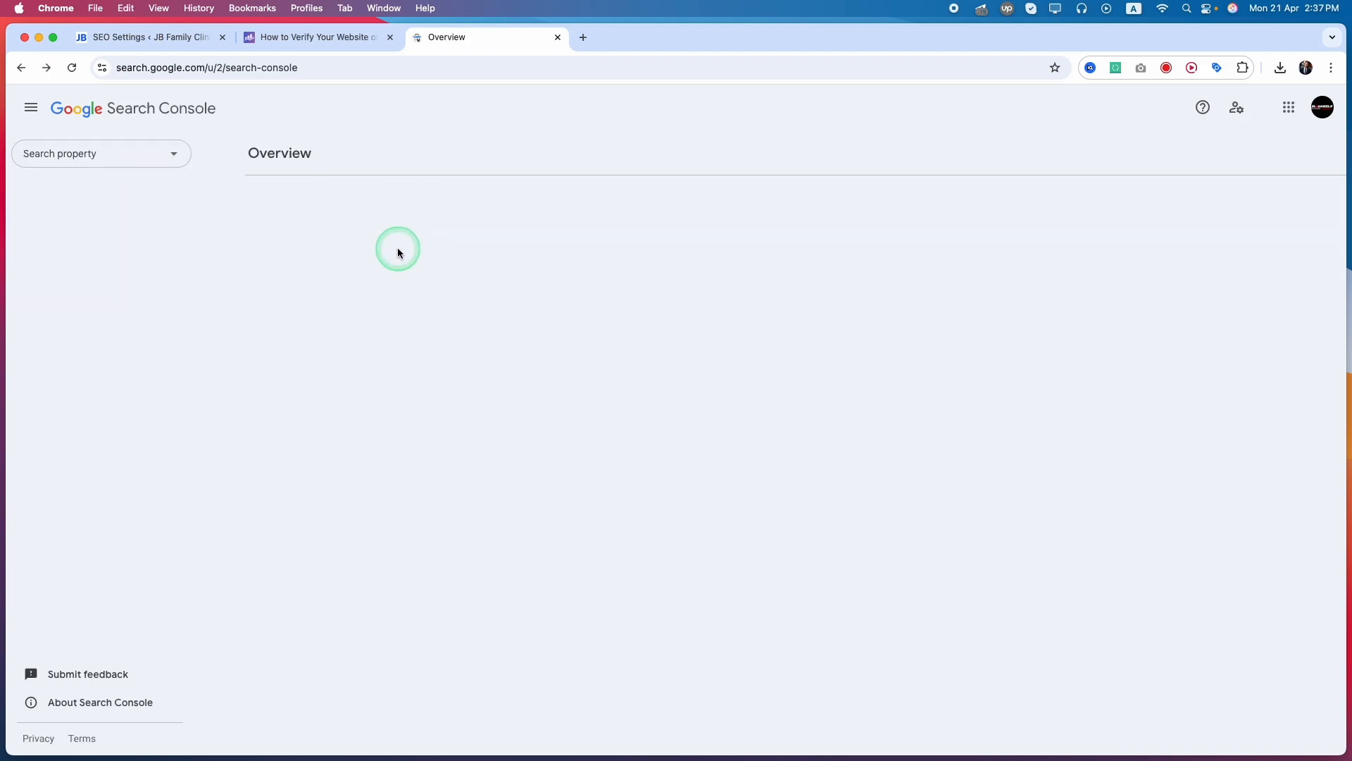
{"action": "left_click", "coordinate": [129, 163]}
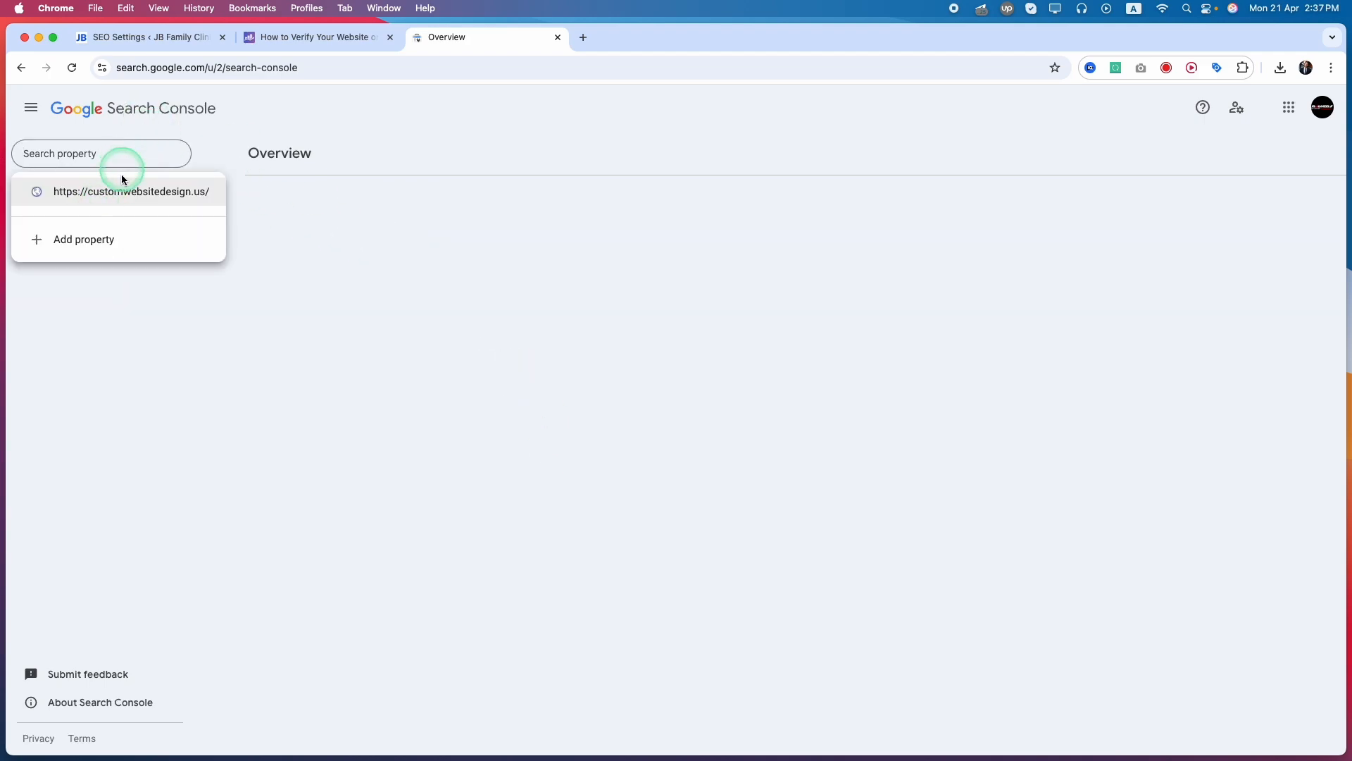
{"action": "left_click", "coordinate": [113, 192]}
{"action": "left_click", "coordinate": [50, 165]}
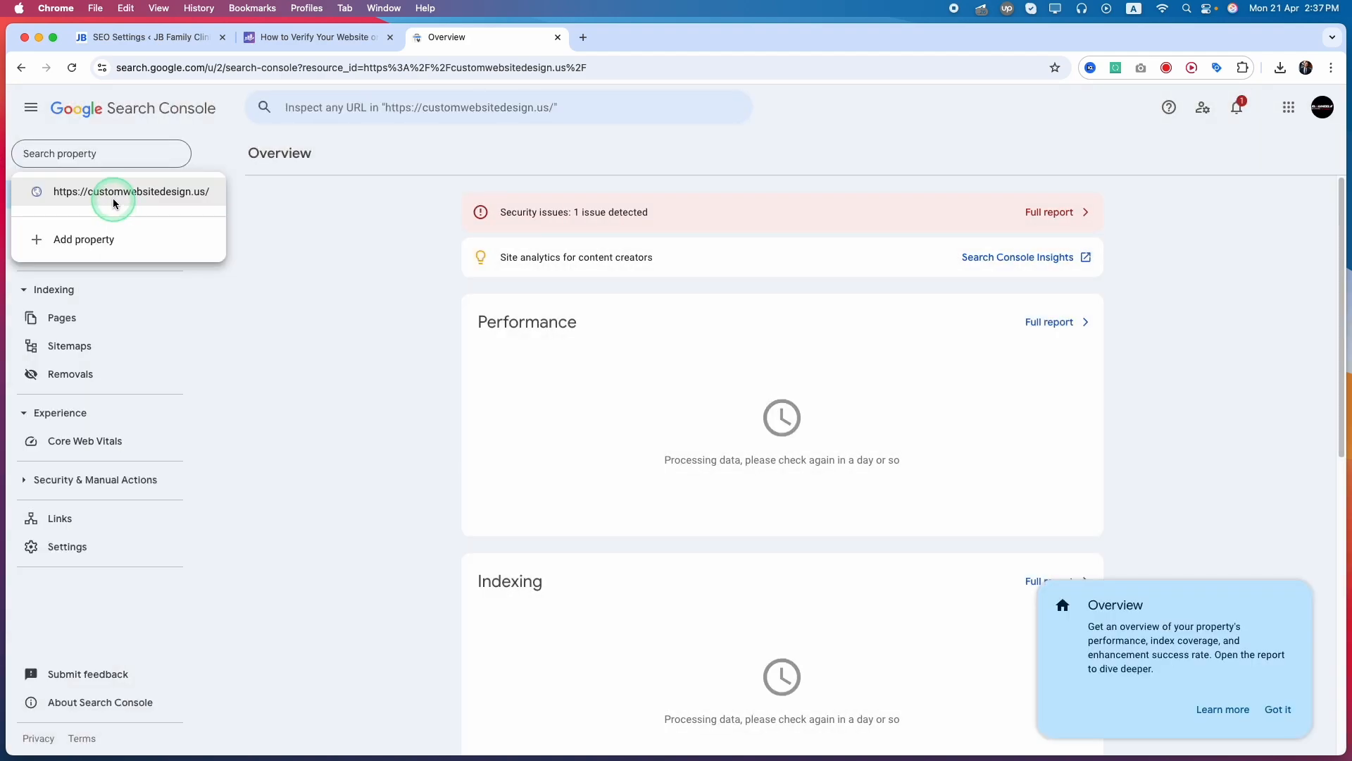
{"action": "left_click", "coordinate": [374, 383]}
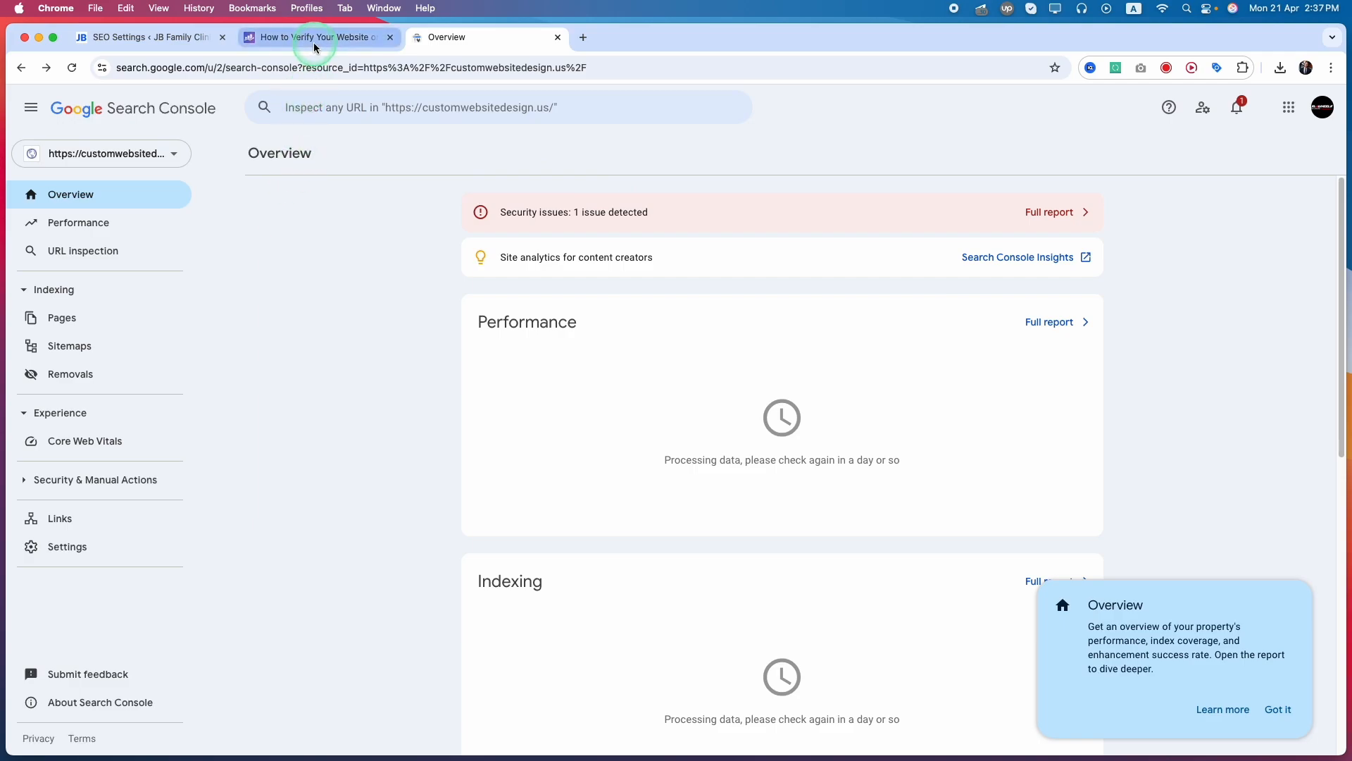
Return to the Rank Math settings and check the Webmaster Tools fields and the Search Console site under Analytics
{"action": "left_click", "coordinate": [164, 38]}
{"action": "scroll", "coordinate": [370, 546], "scroll_direction": "down", "scroll_amount": 1}
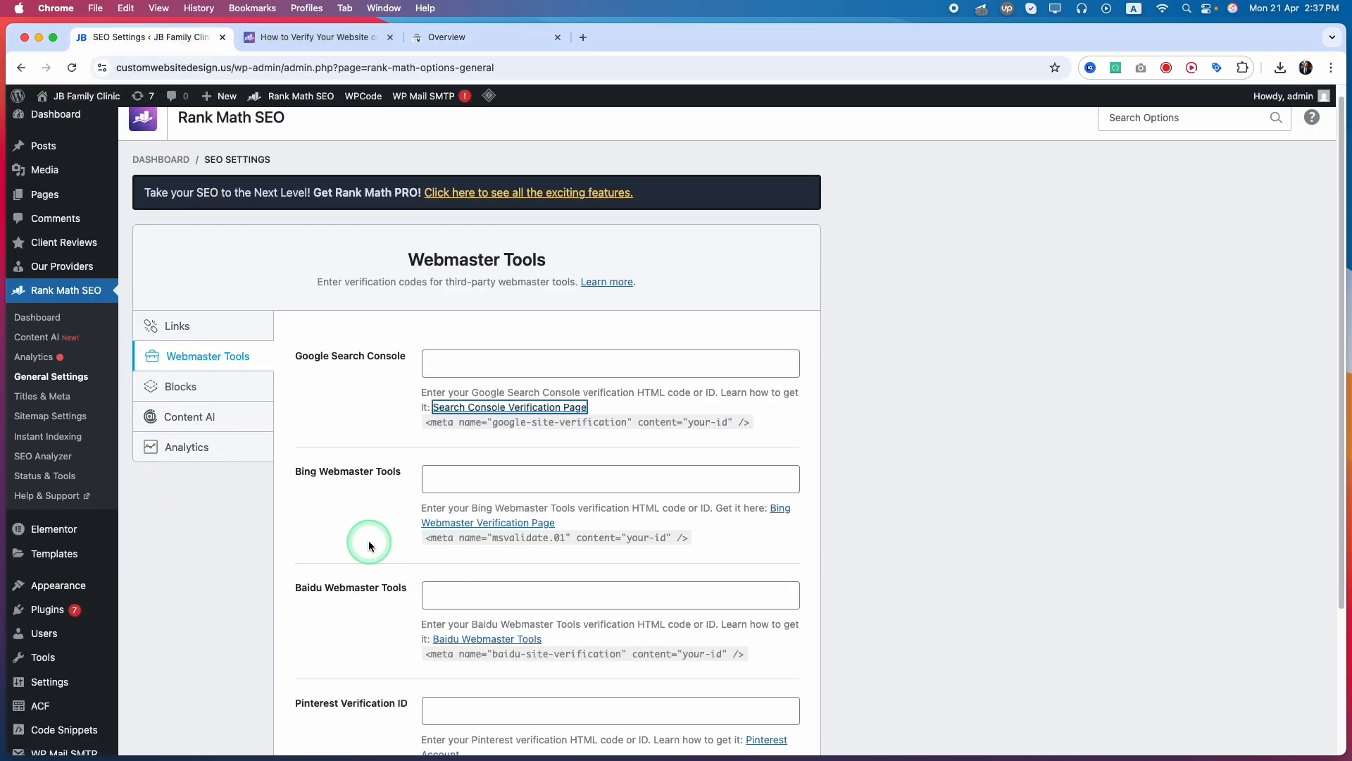
{"action": "scroll", "coordinate": [369, 543], "scroll_direction": "down", "scroll_amount": 2}
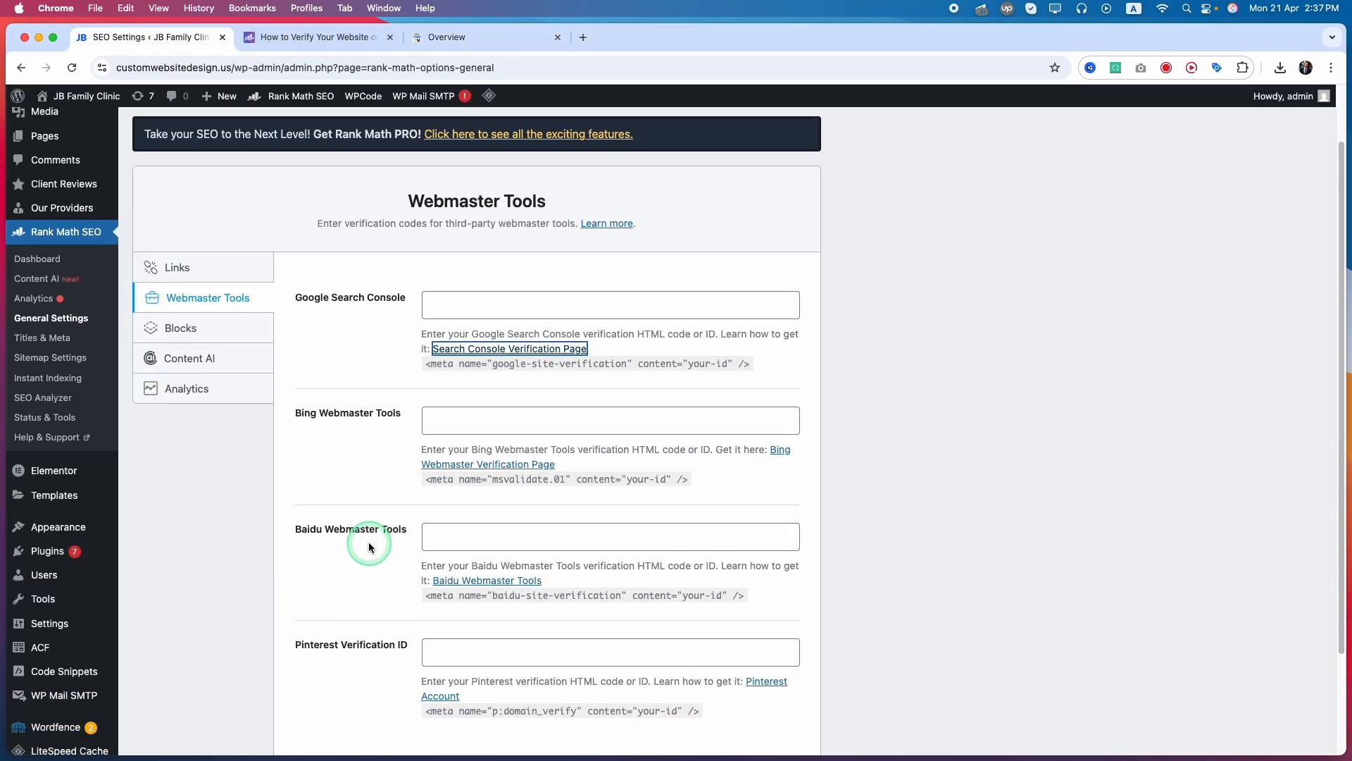
{"action": "left_click", "coordinate": [204, 395]}
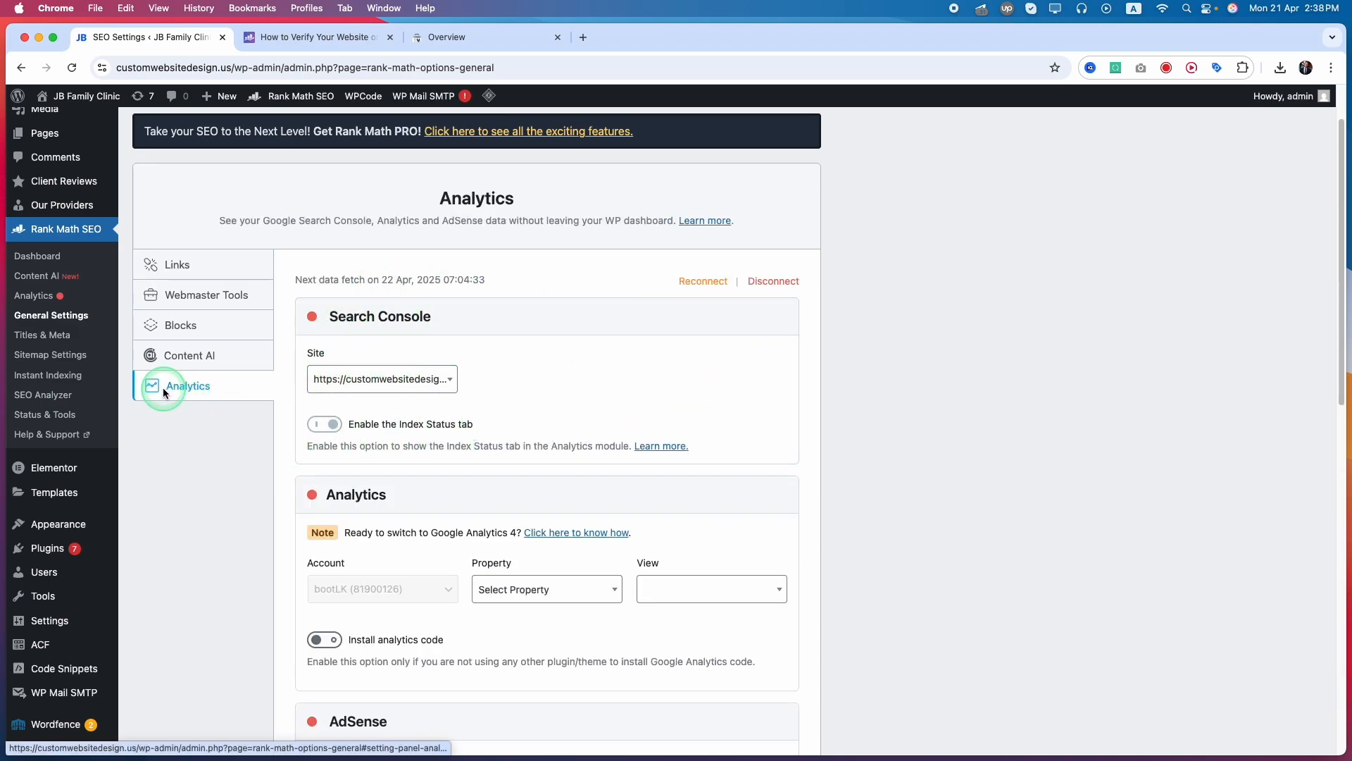
{"action": "left_click", "coordinate": [424, 382]}
{"action": "left_click", "coordinate": [1169, 384]}
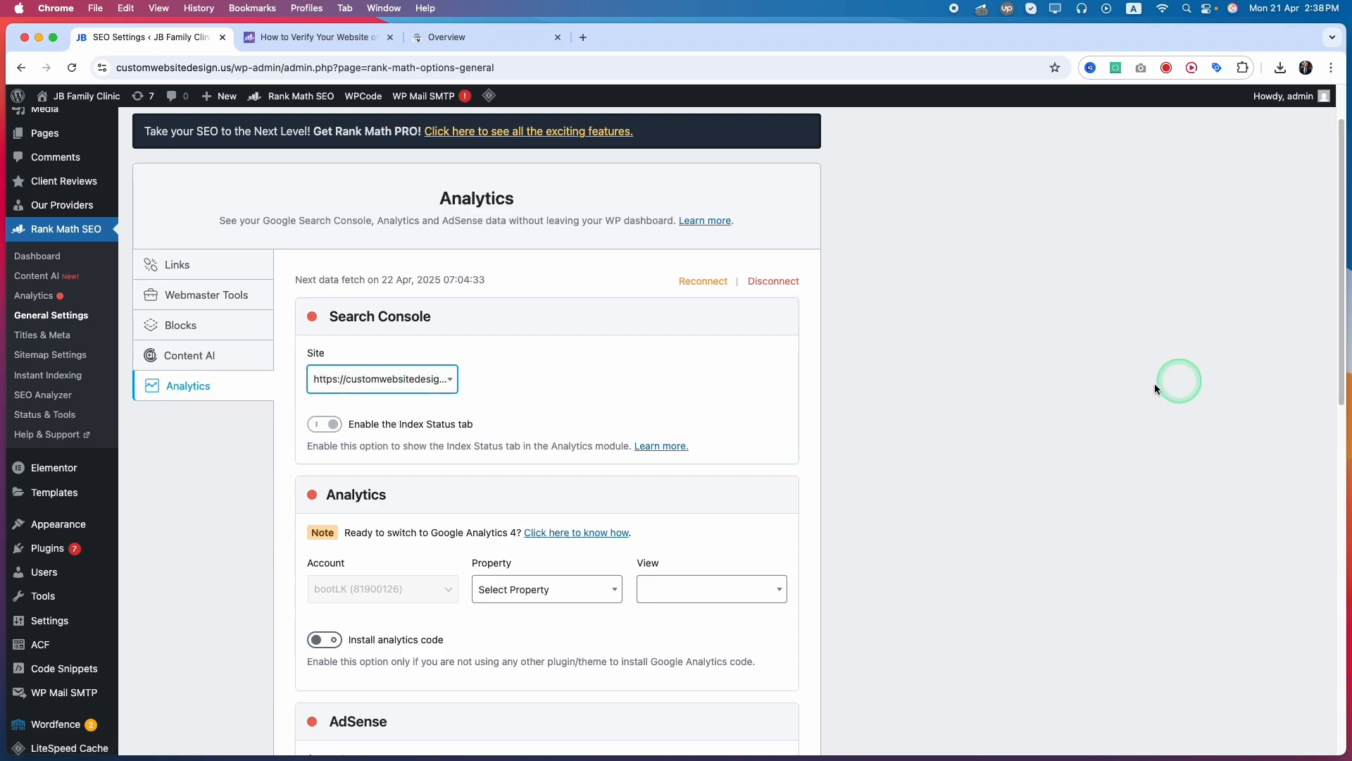
{"action": "left_click", "coordinate": [453, 37]}
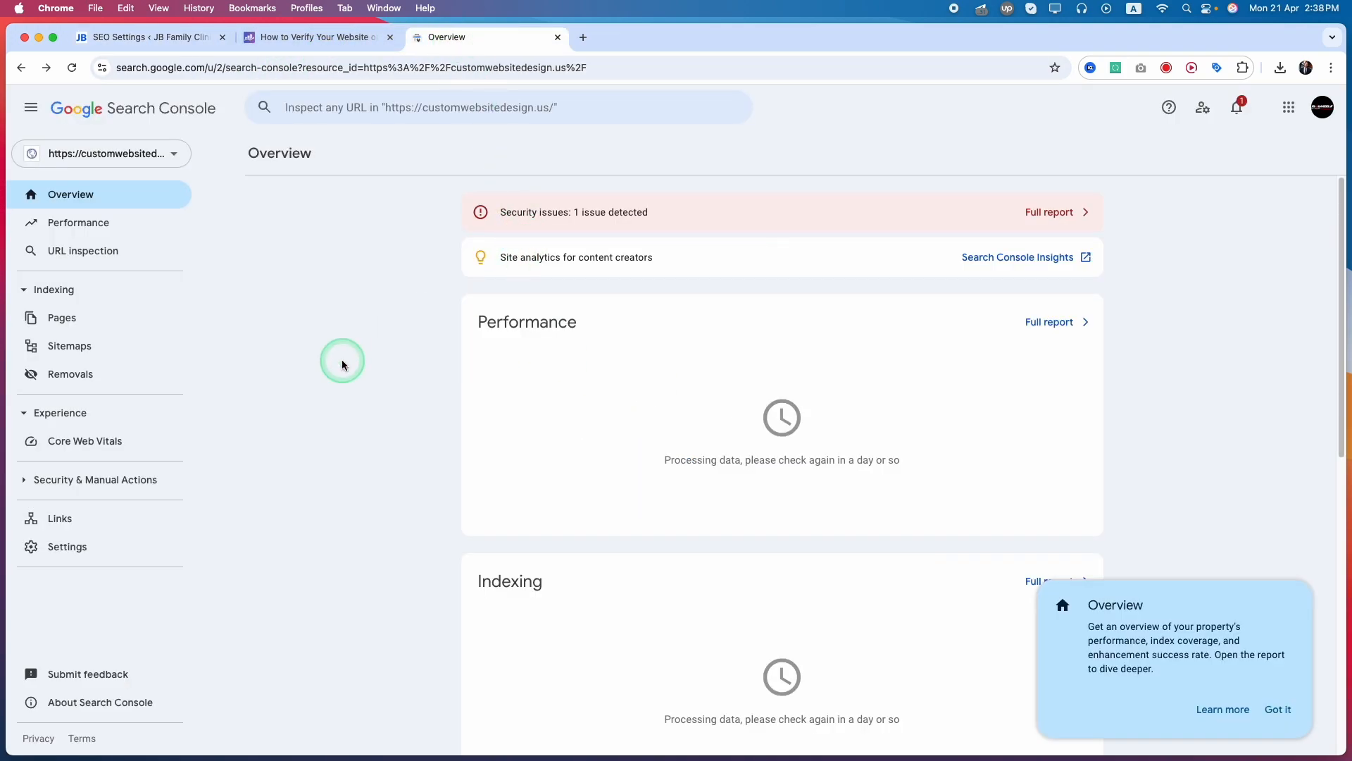
{"action": "left_click", "coordinate": [99, 153]}
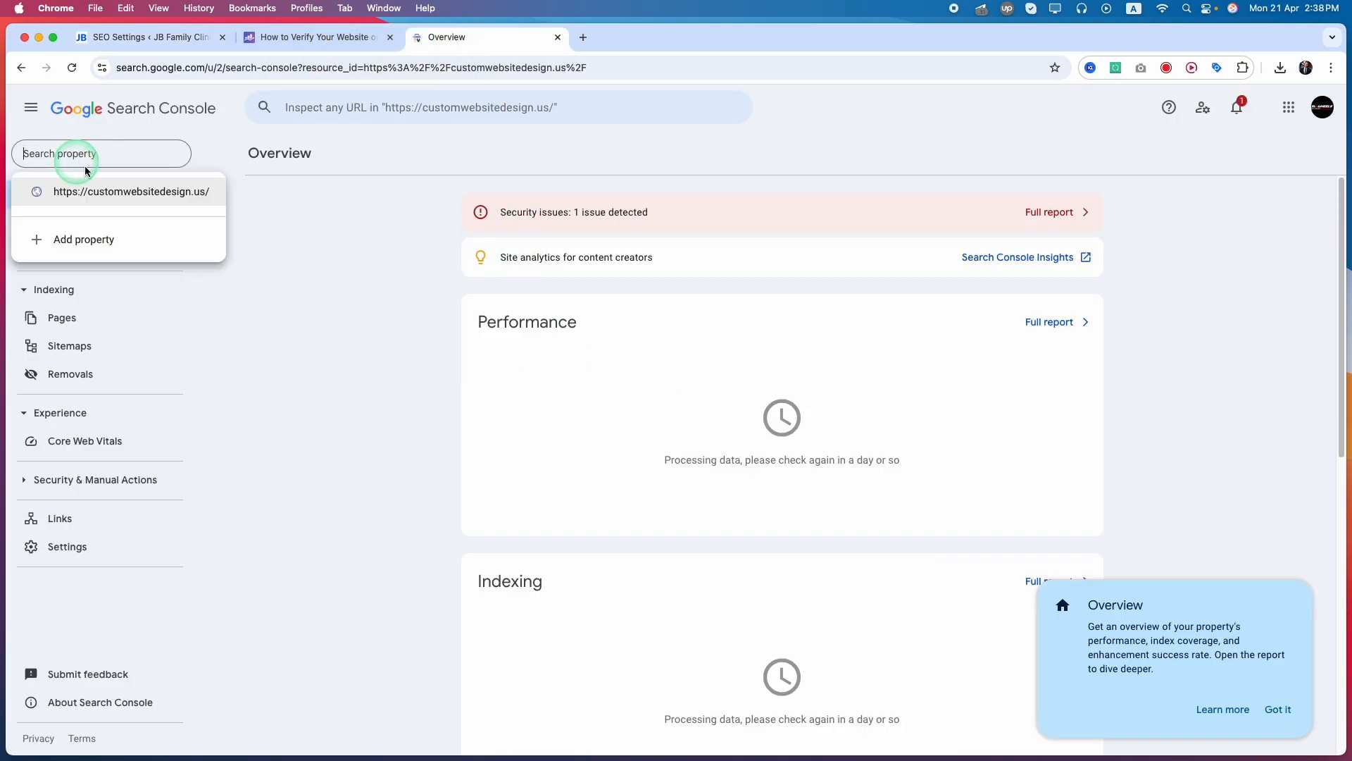
{"action": "left_click", "coordinate": [84, 240]}
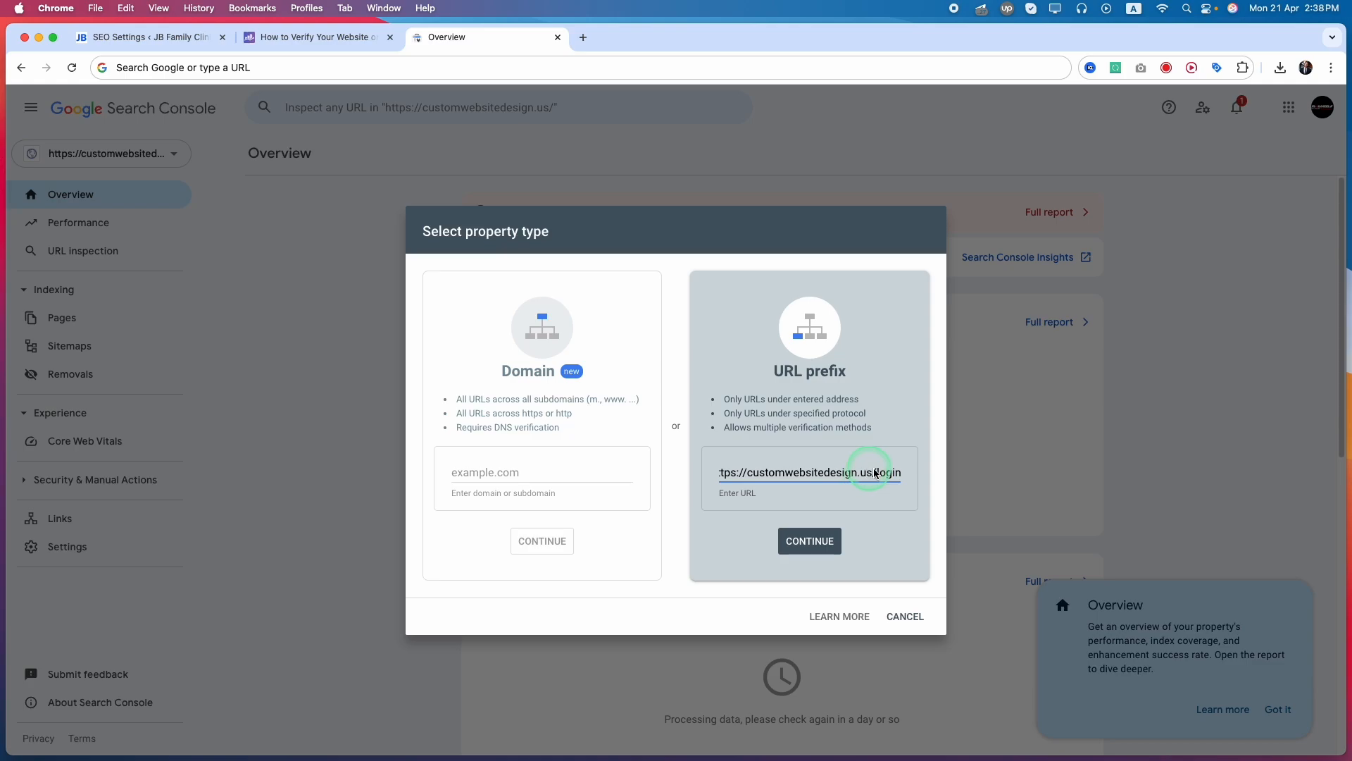
{"action": "left_click_drag", "start_coordinate": [875, 473], "coordinate": [884, 613]}
{"action": "key", "text": "BackSpace"}
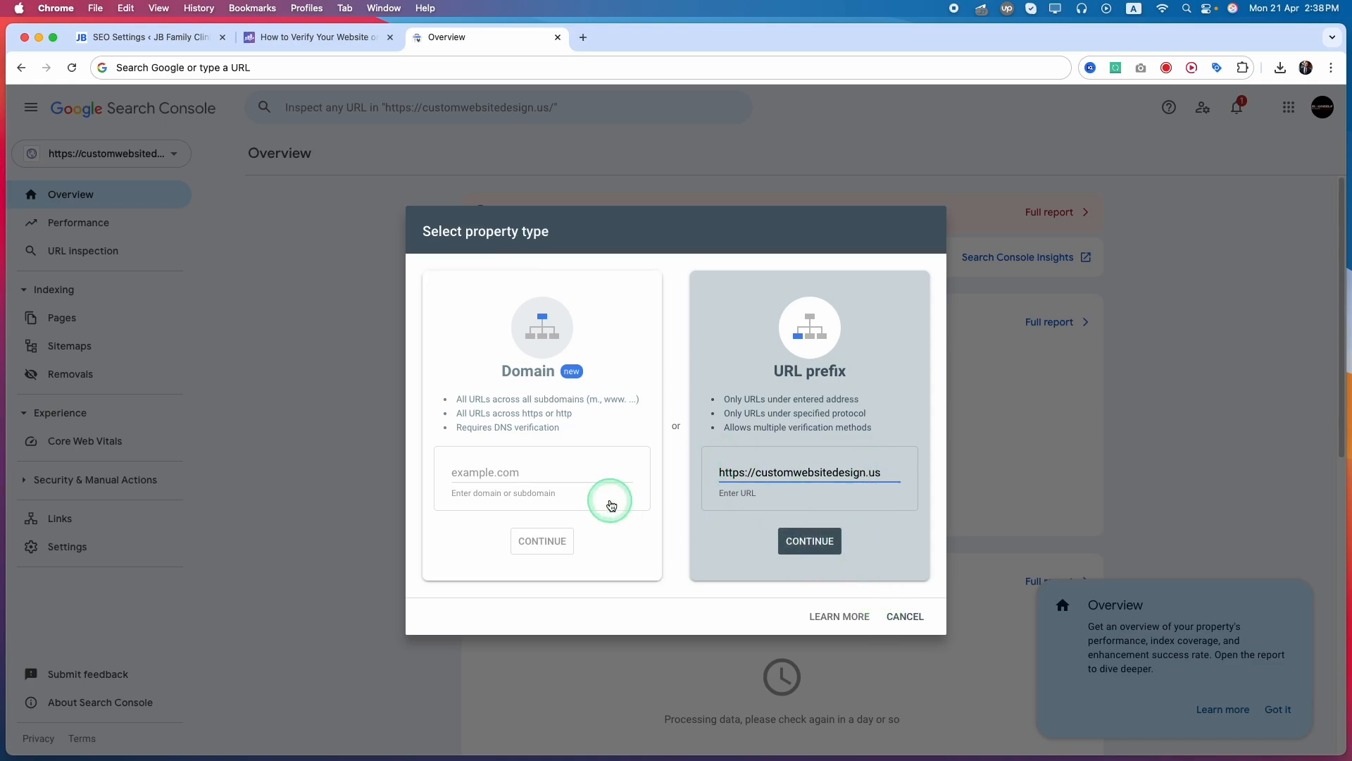
{"action": "left_click", "coordinate": [808, 542]}
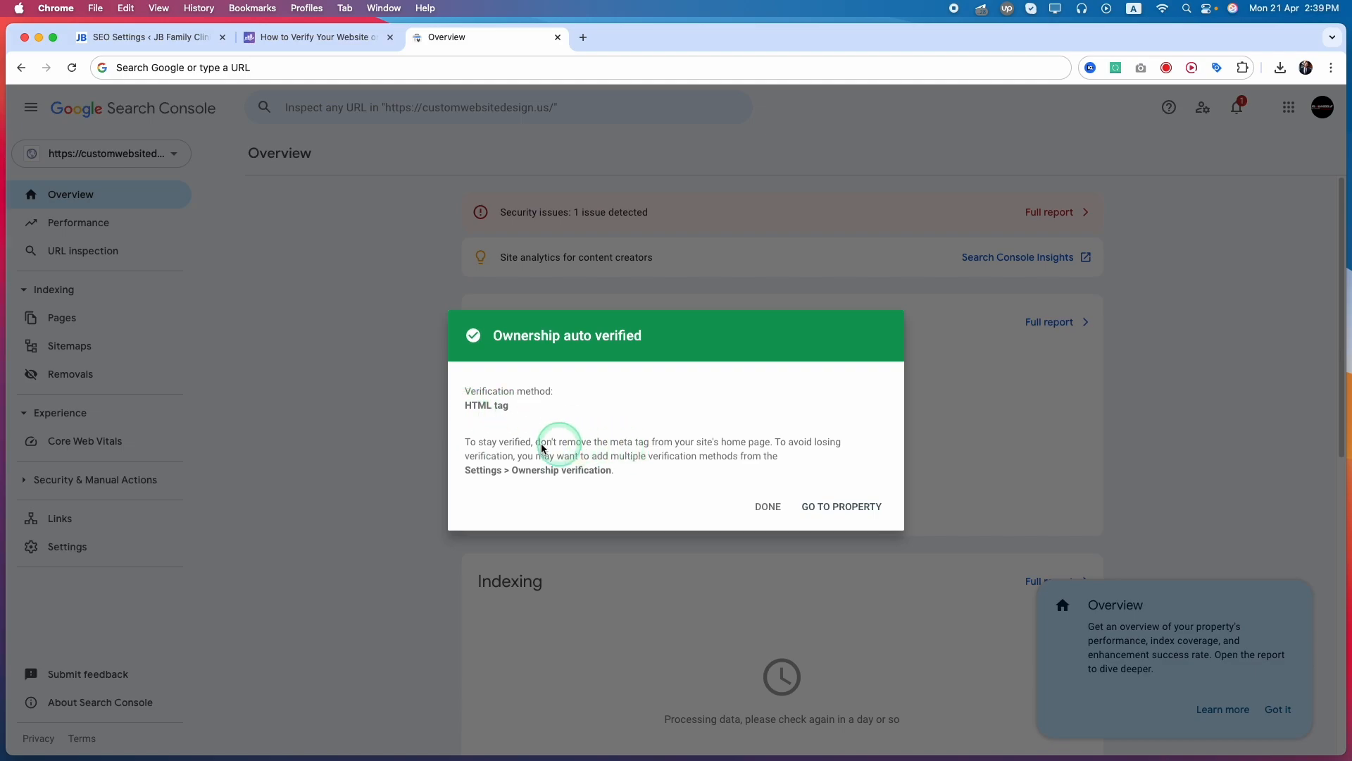
Examine the Google Search Console verification field and its sample meta tag in Rank Math's Webmaster Tools settings
{"action": "left_click", "coordinate": [155, 41]}
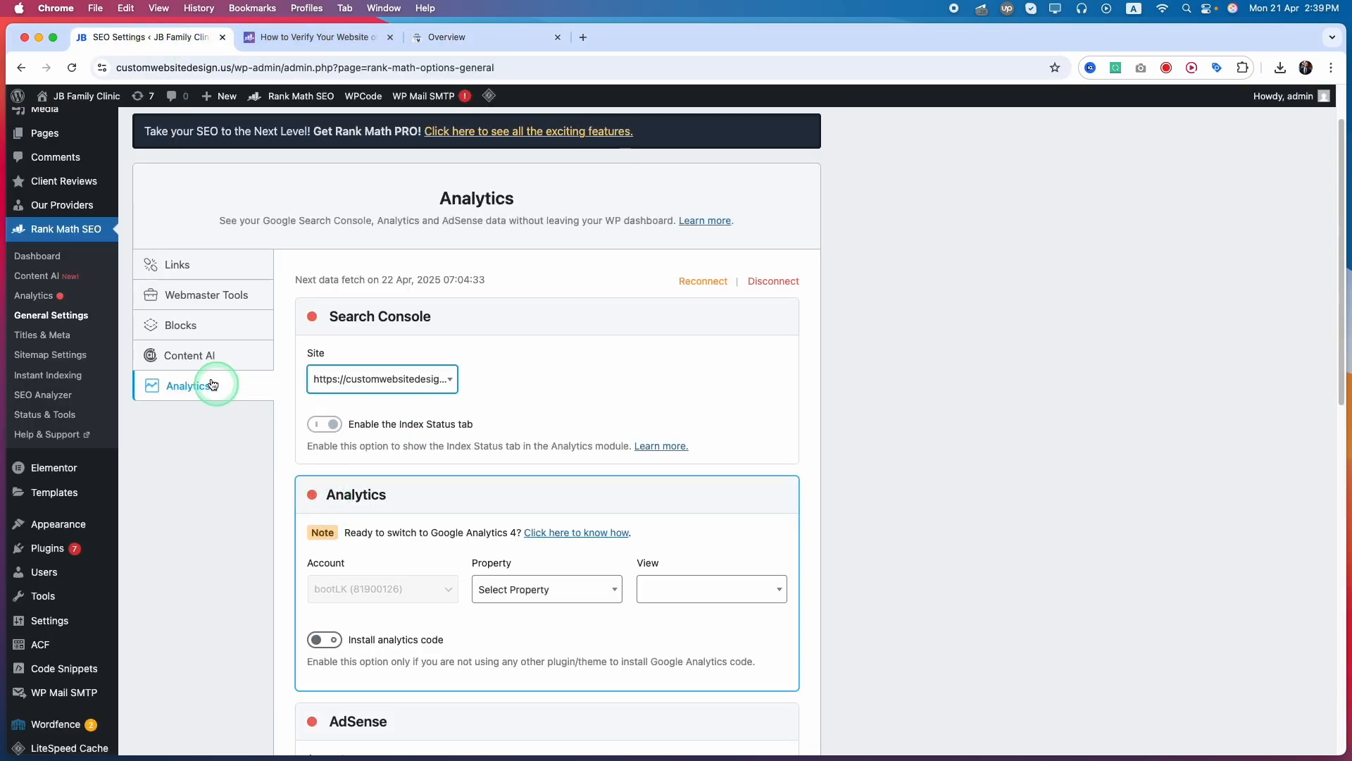
{"action": "left_click", "coordinate": [211, 295]}
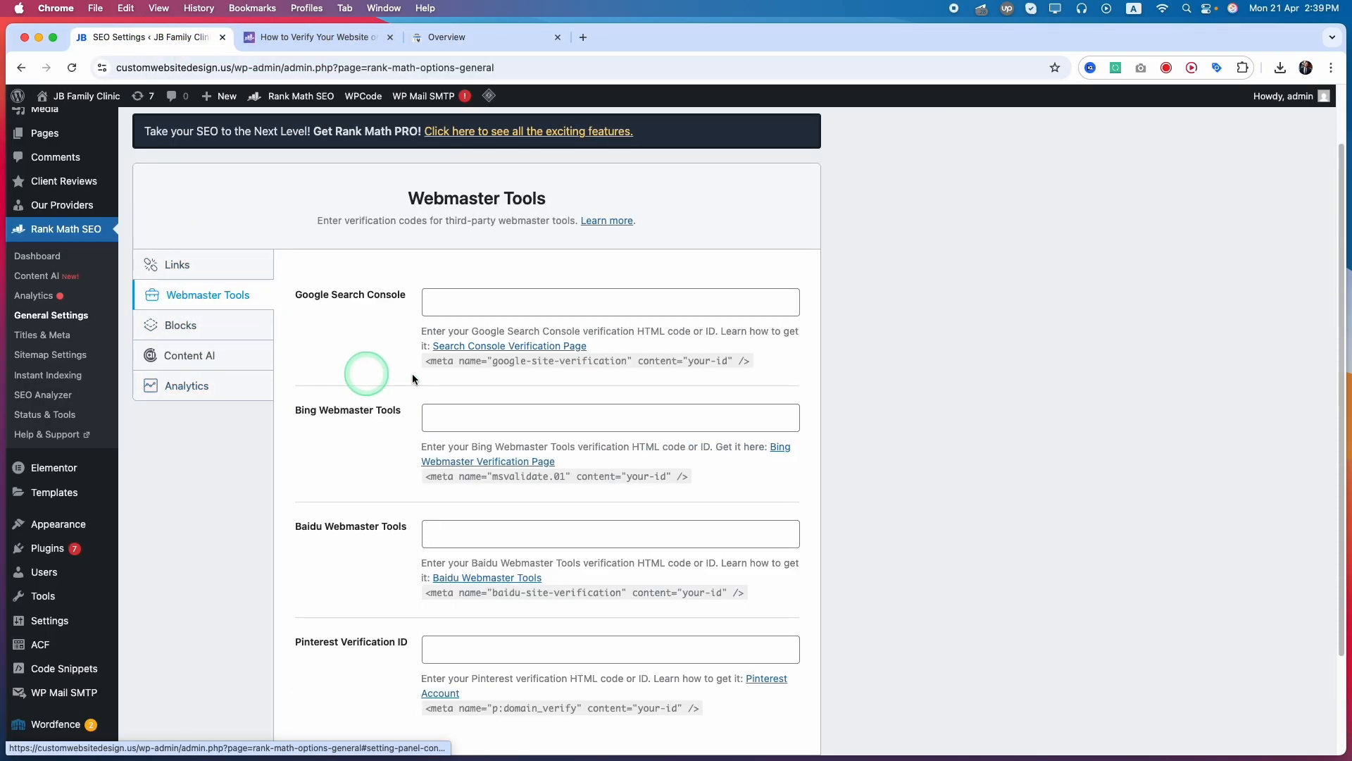
{"action": "left_click", "coordinate": [447, 302]}
{"action": "left_click_drag", "start_coordinate": [417, 367], "coordinate": [696, 354]}
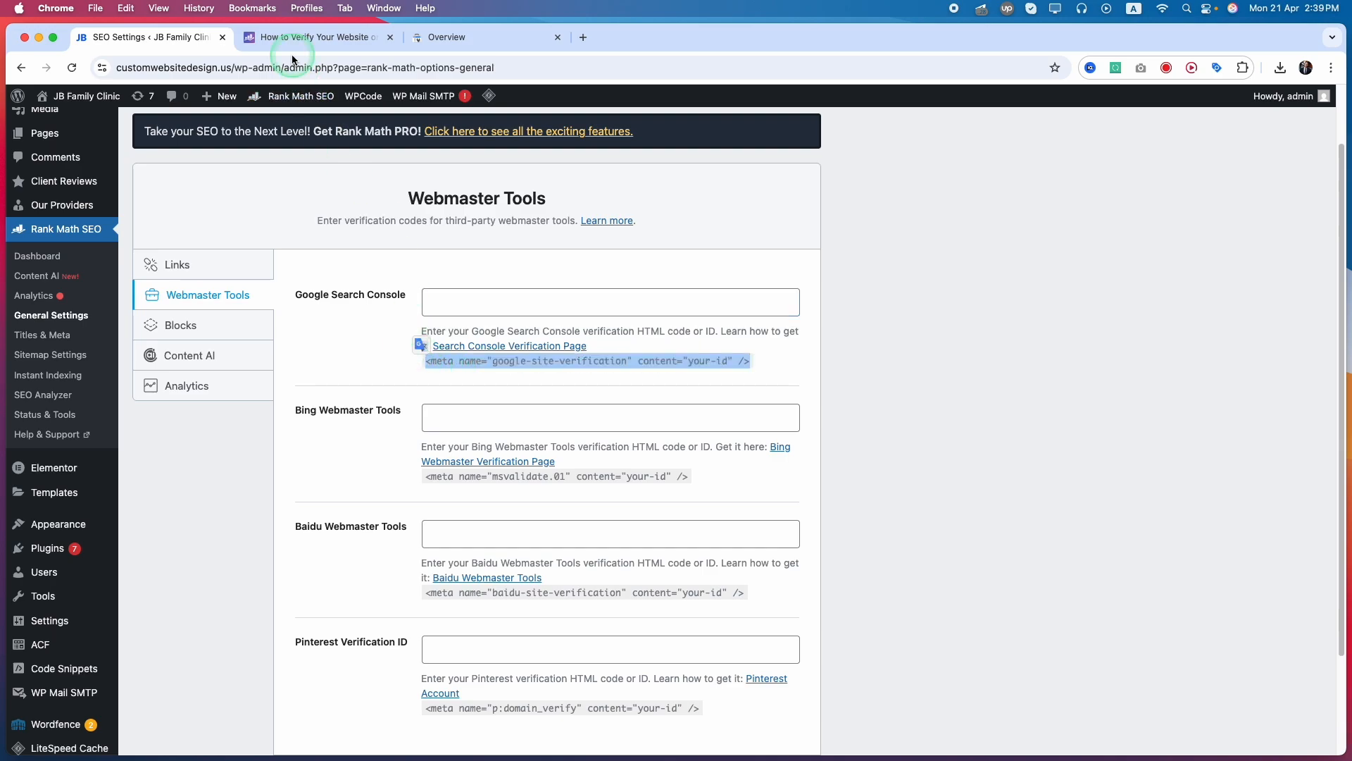
Go to the verified property in Google Search Console and open its Sitemaps page
{"action": "left_click", "coordinate": [471, 36]}
{"action": "left_click", "coordinate": [830, 509]}
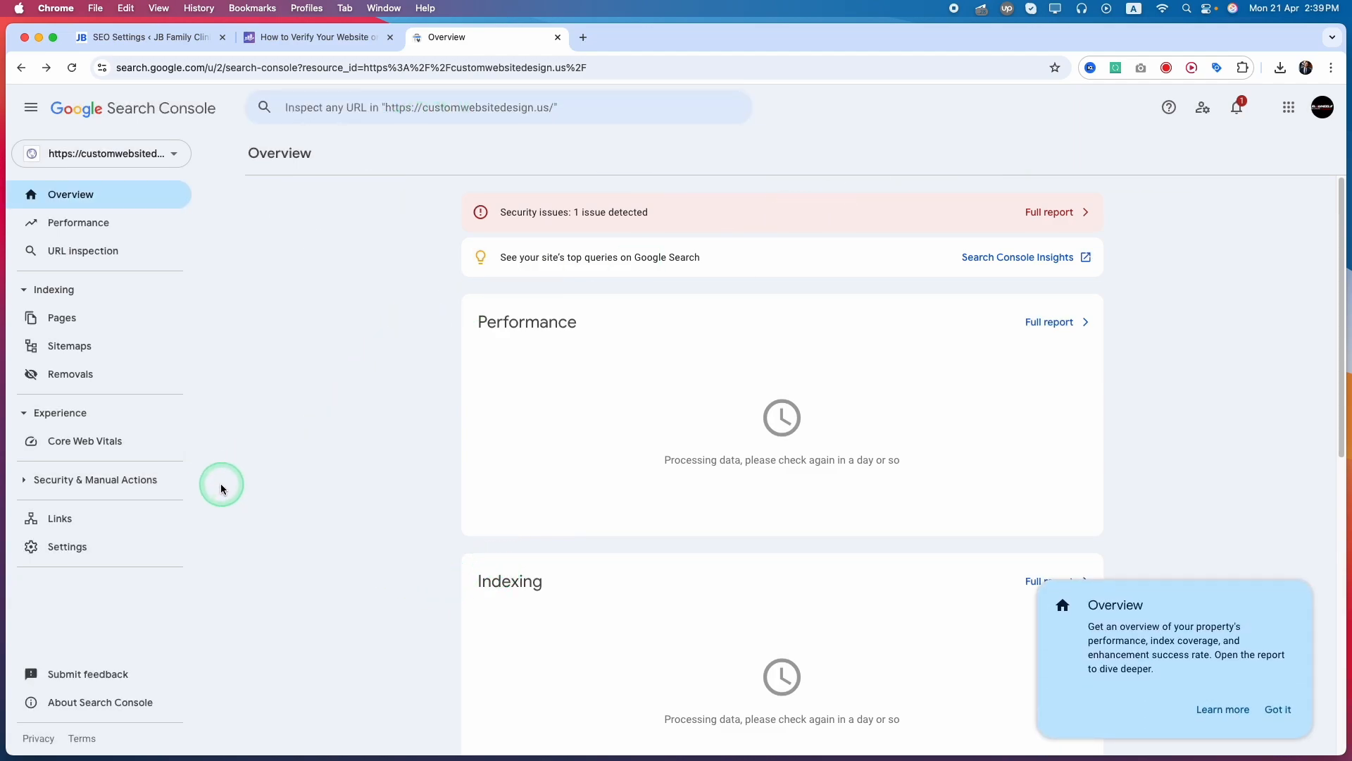
{"action": "left_click", "coordinate": [76, 346]}
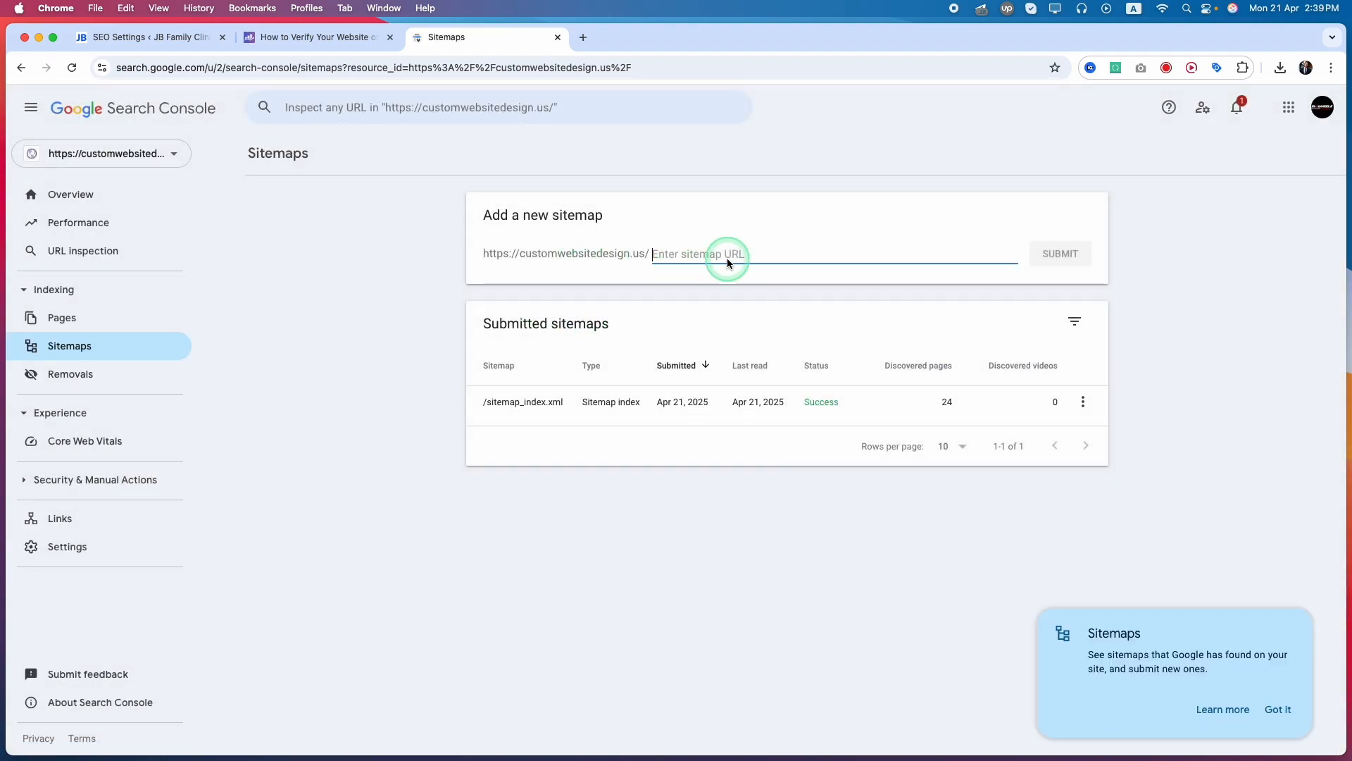
Open Rank Math's sitemap settings in WordPress and show the HTML Sitemap options
{"action": "left_click", "coordinate": [118, 37]}
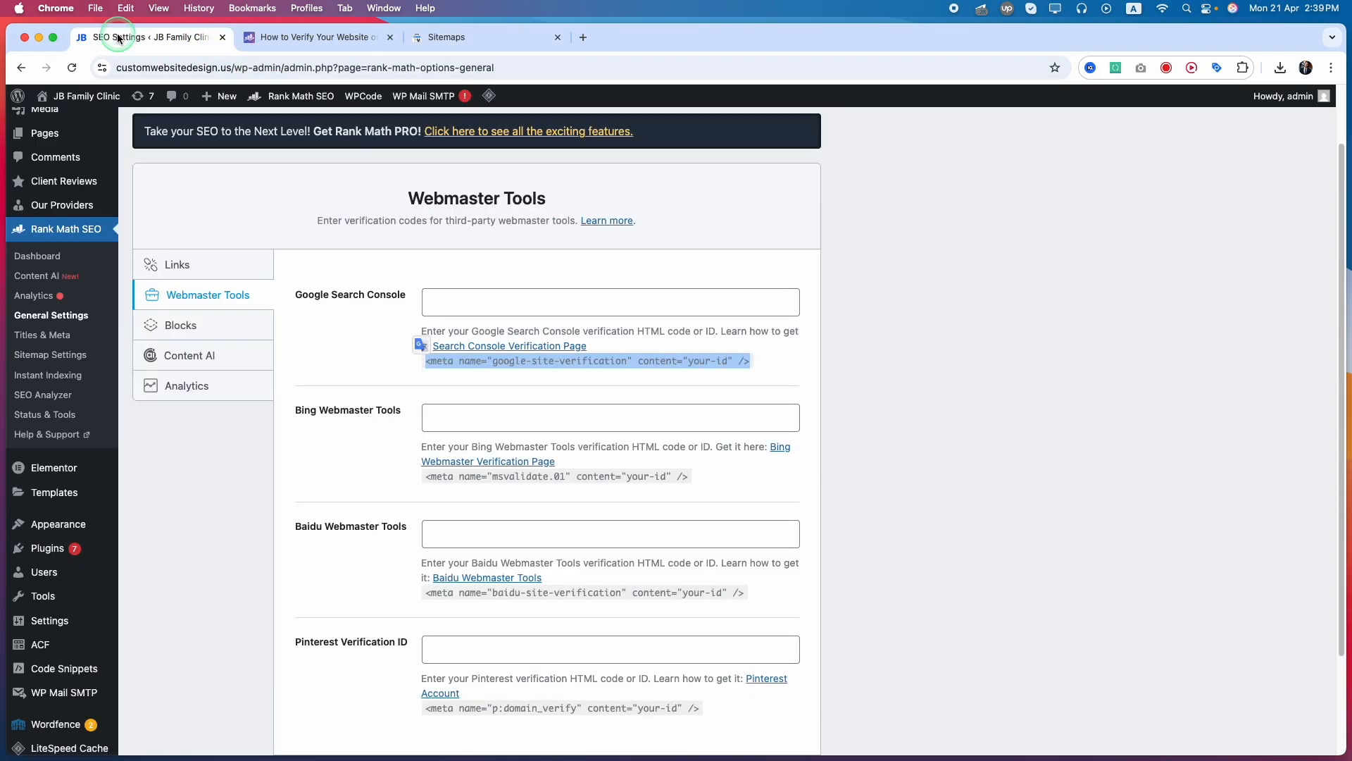
{"action": "left_click", "coordinate": [61, 358]}
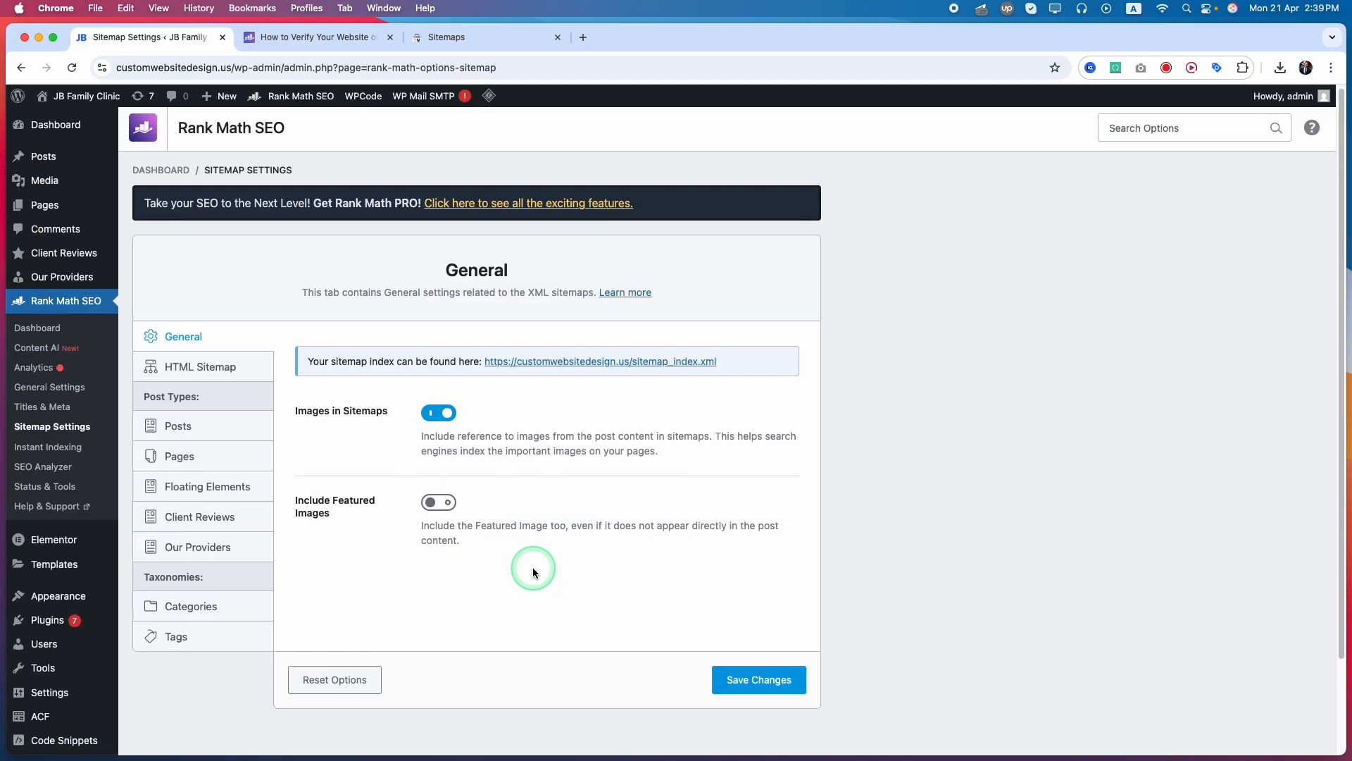
{"action": "left_click", "coordinate": [188, 361]}
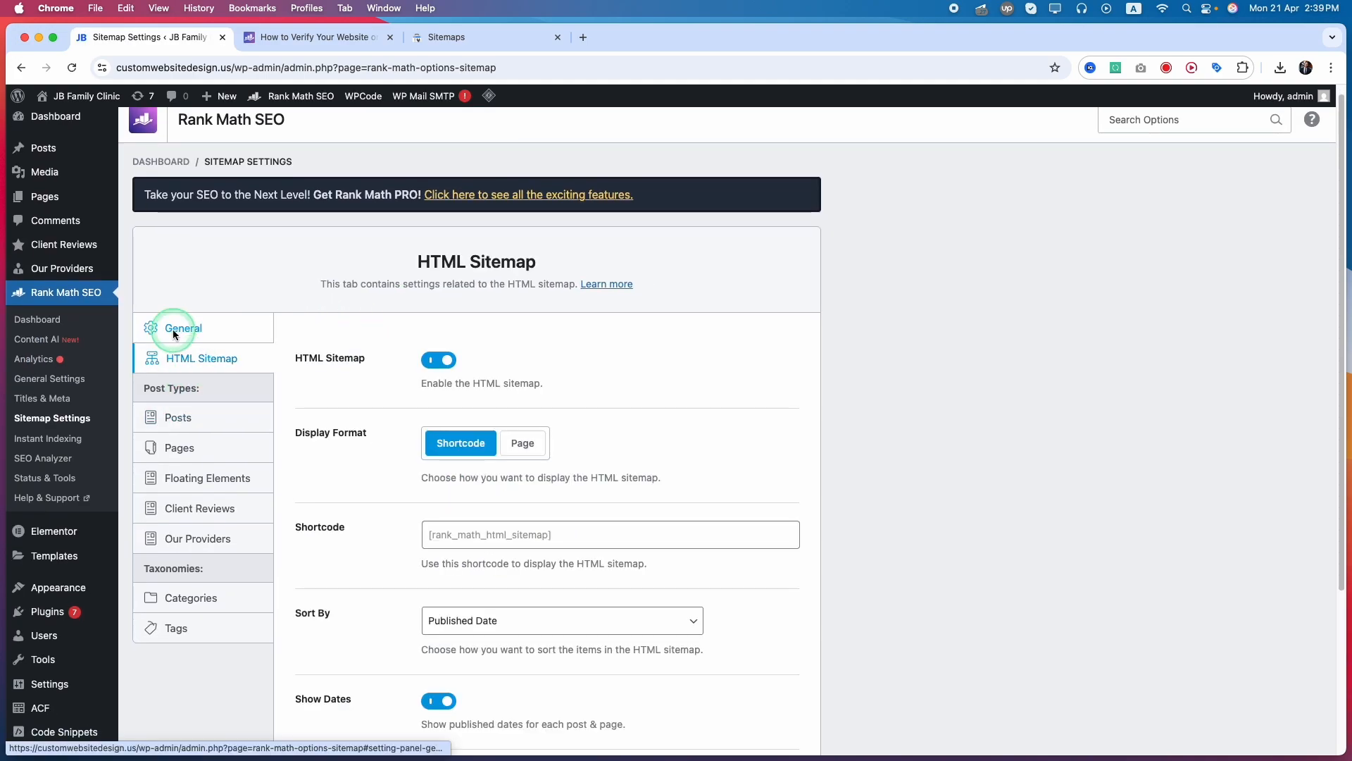
Review the XML and HTML sitemap inclusion settings for the Posts and Pages post types
{"action": "scroll", "coordinate": [375, 605], "scroll_direction": "down", "scroll_amount": 3}
{"action": "scroll", "coordinate": [374, 609], "scroll_direction": "up", "scroll_amount": 3}
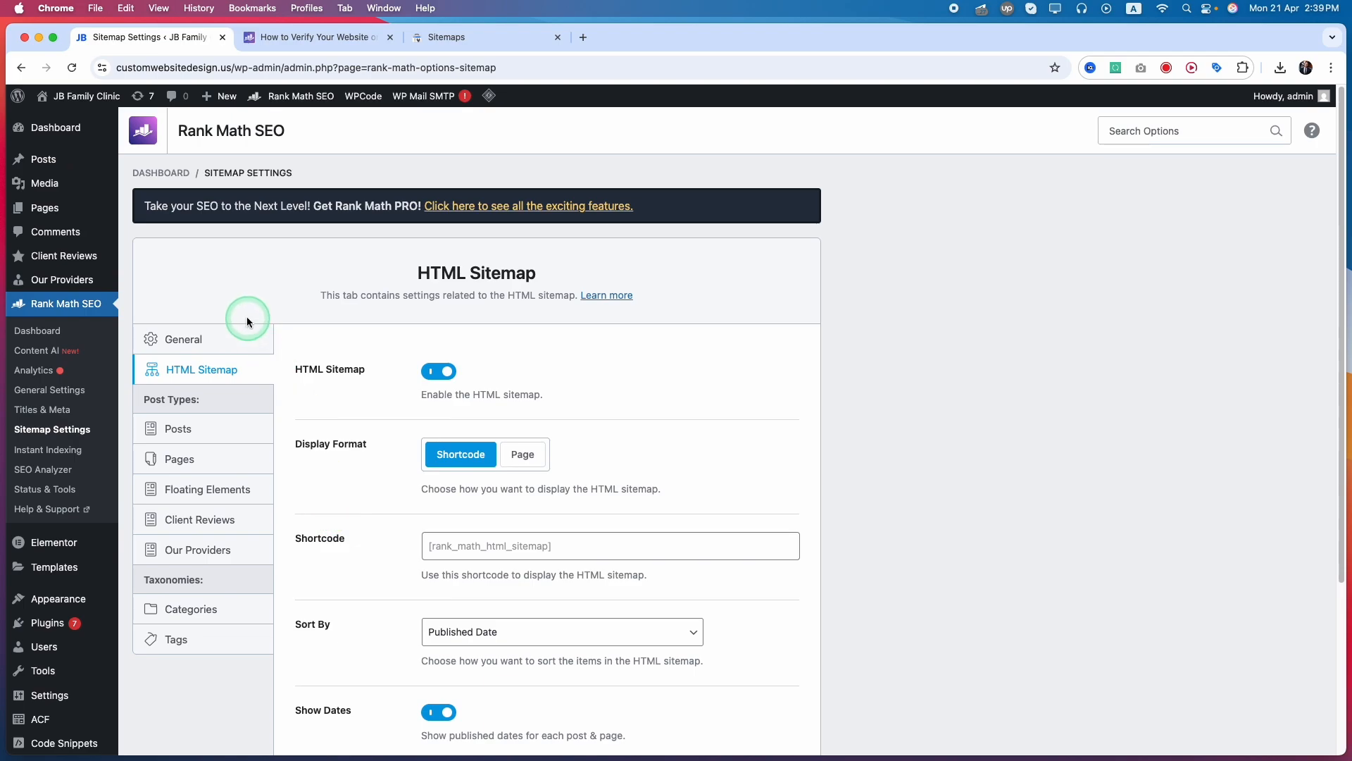
{"action": "left_click", "coordinate": [176, 431]}
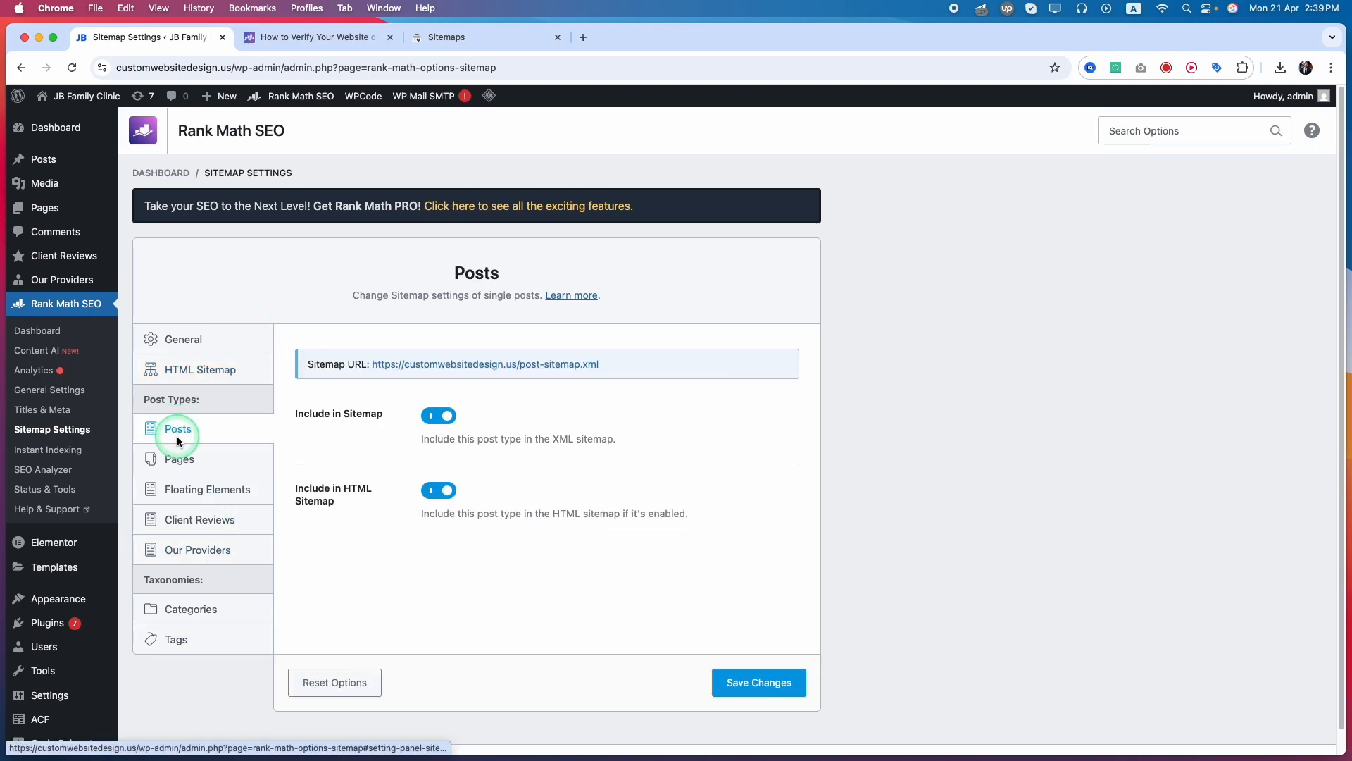
{"action": "scroll", "coordinate": [176, 436], "scroll_direction": "down", "scroll_amount": 1}
{"action": "left_click", "coordinate": [197, 441]}
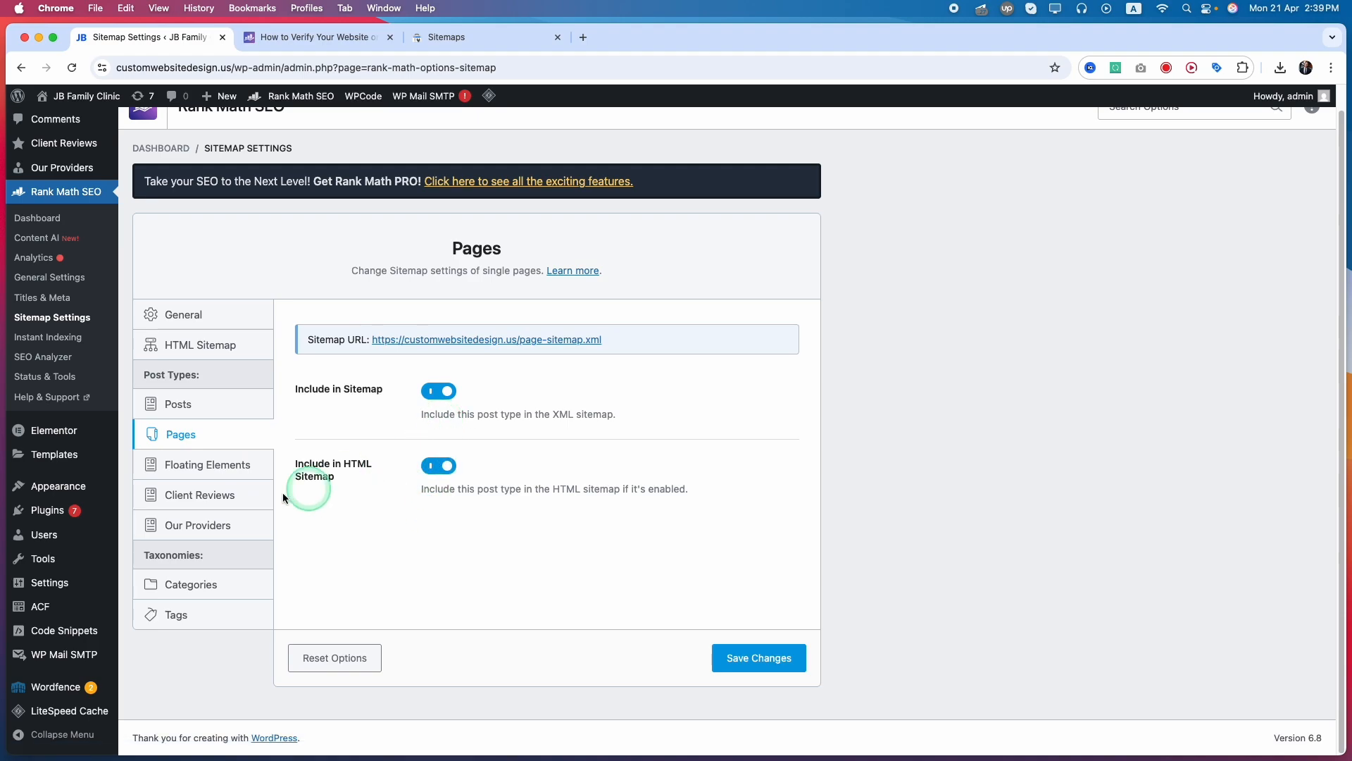
Exclude the Floating Elements and Client Reviews post types from both the XML sitemap and the HTML sitemap
{"action": "left_click", "coordinate": [181, 467]}
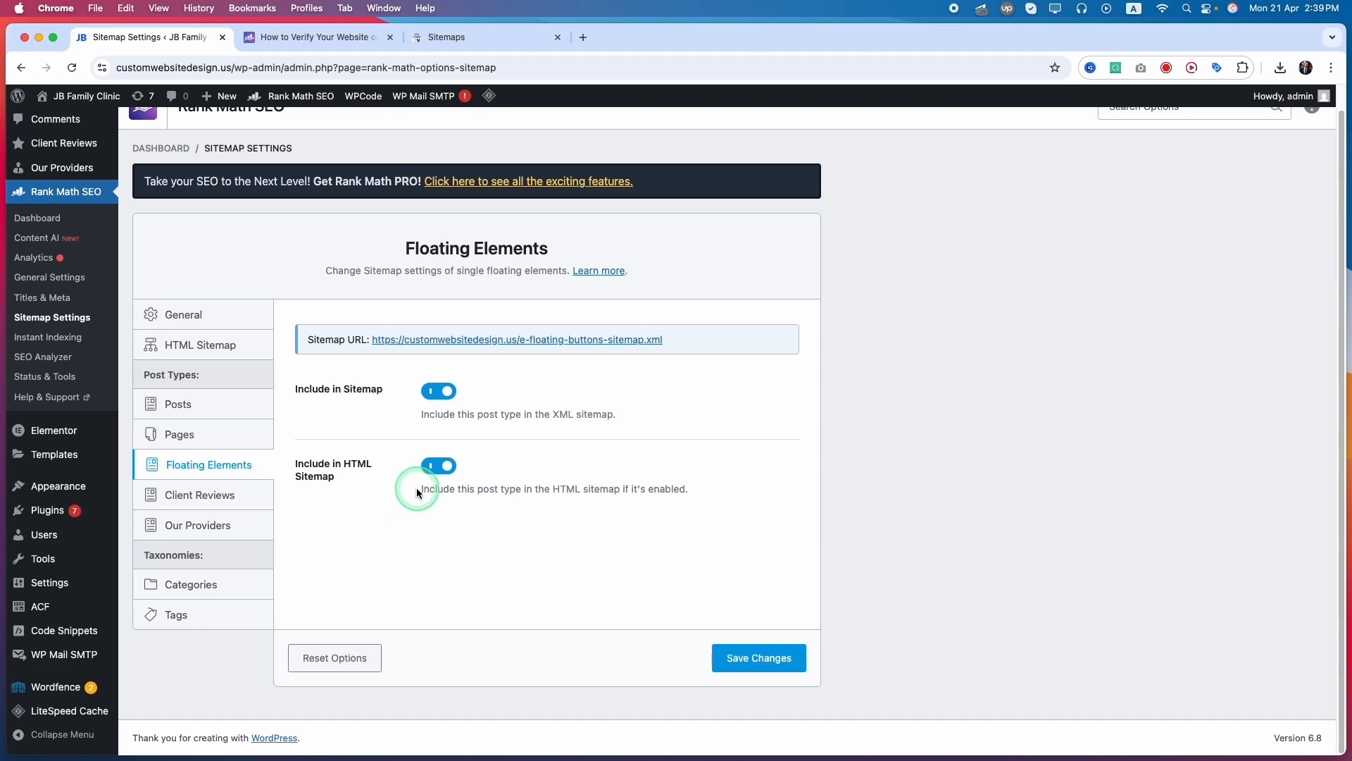
{"action": "left_click", "coordinate": [438, 391]}
{"action": "left_click", "coordinate": [439, 468]}
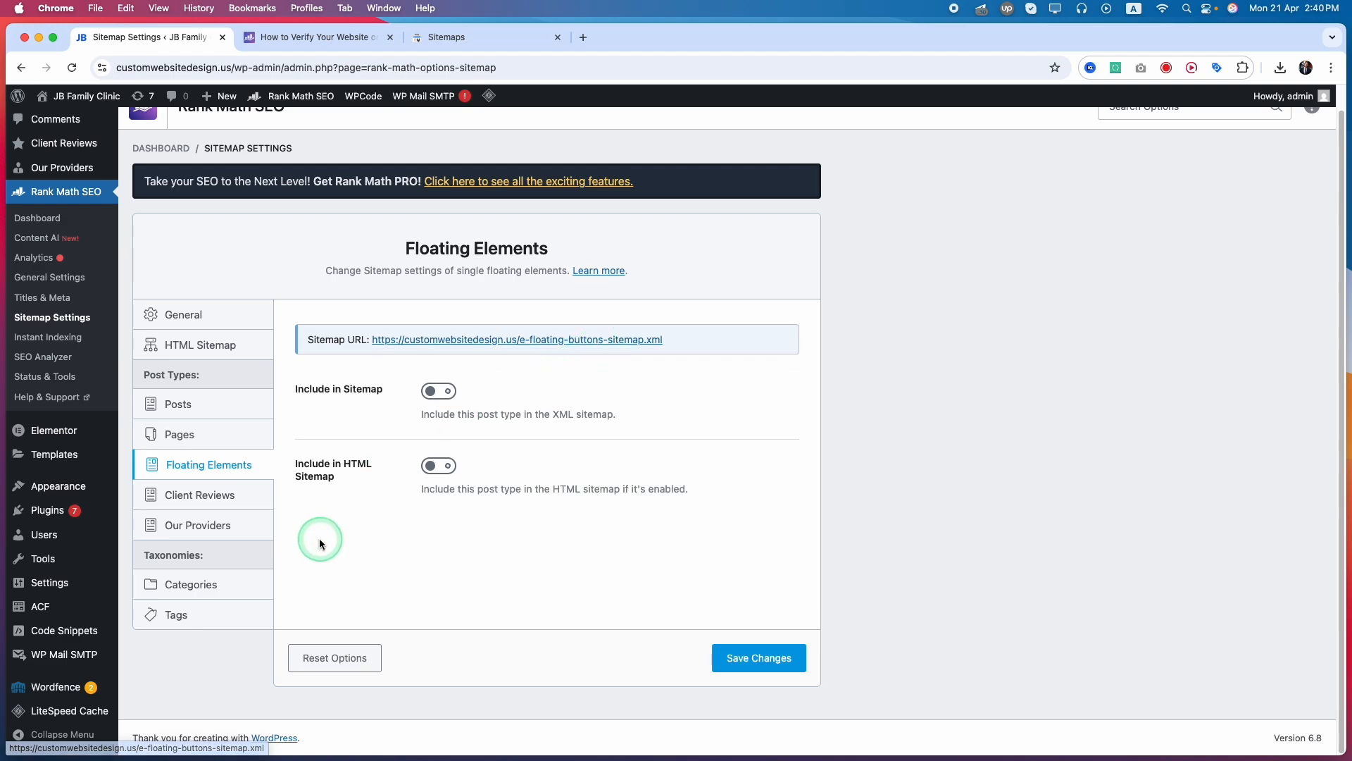
{"action": "left_click", "coordinate": [184, 495]}
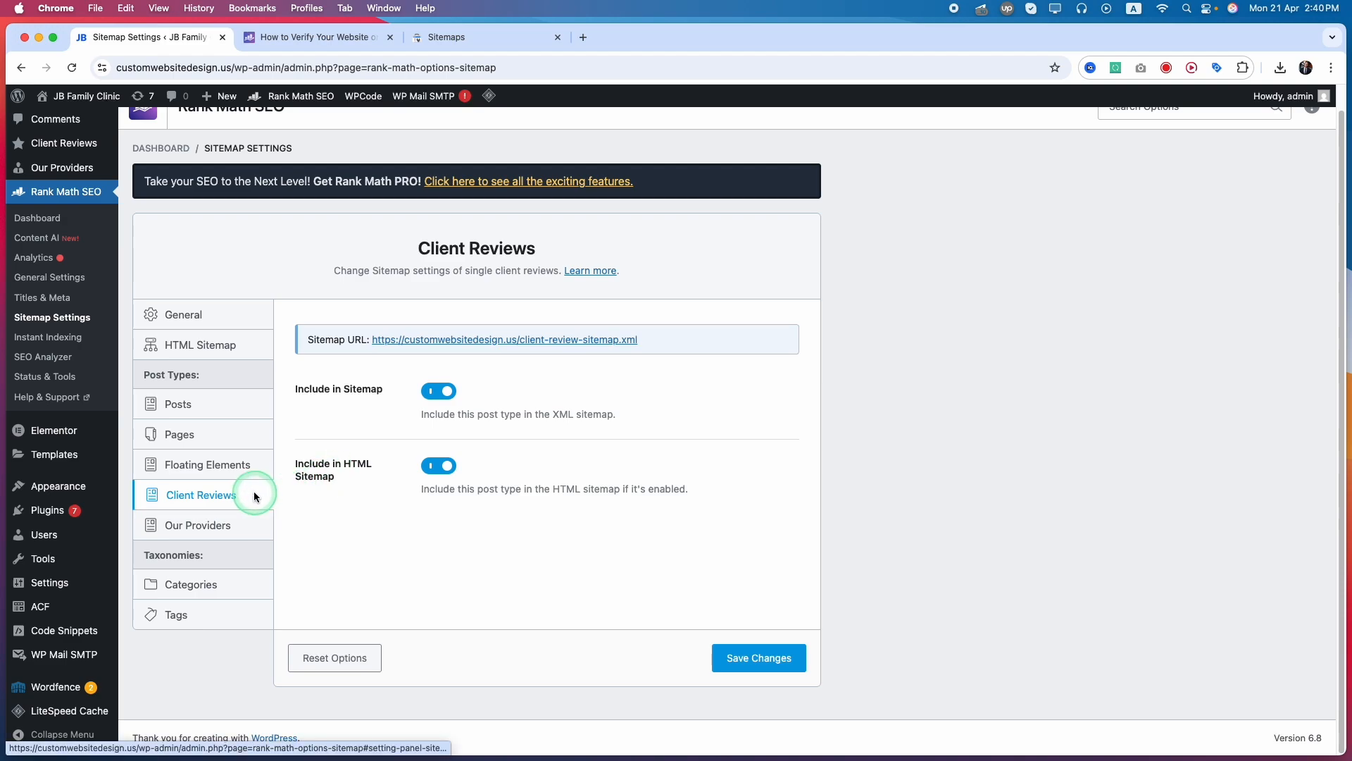
{"action": "left_click", "coordinate": [441, 394]}
{"action": "left_click", "coordinate": [439, 465]}
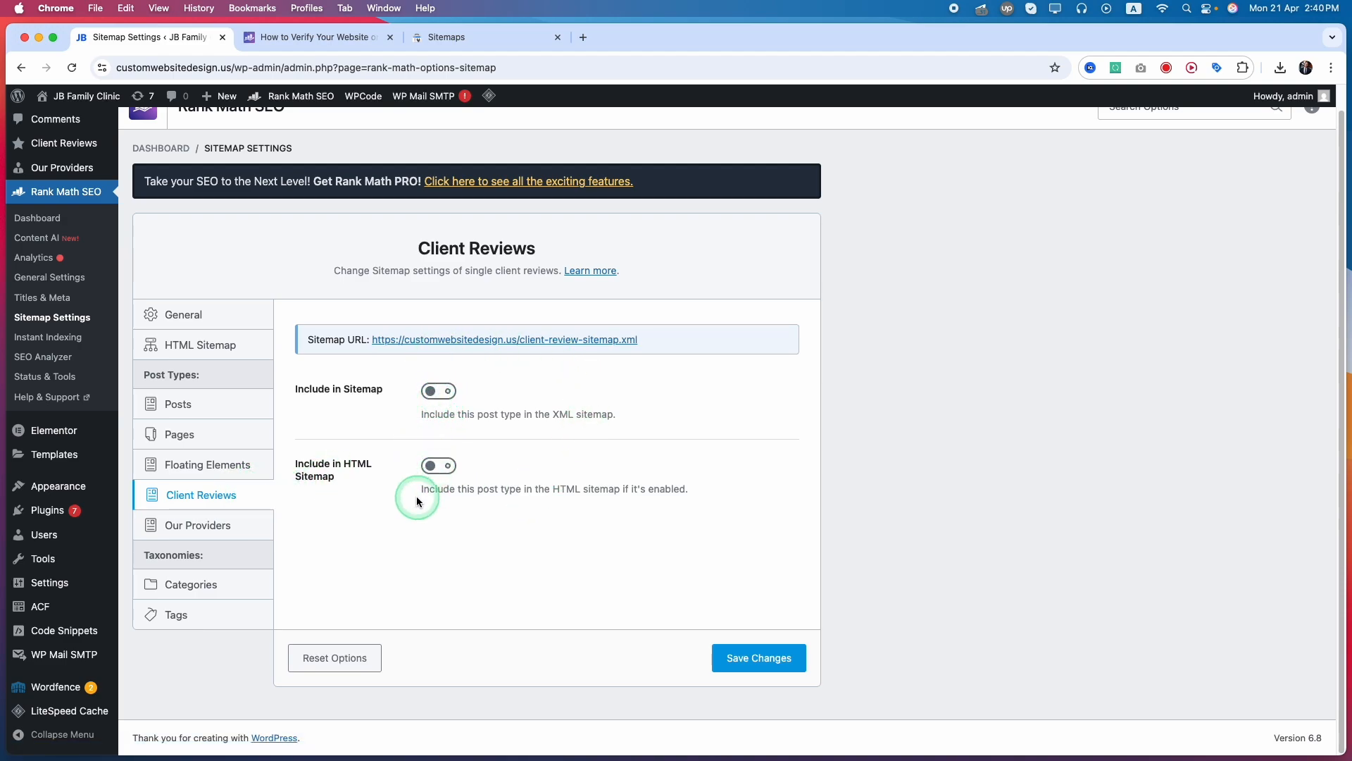
Exclude the Our Providers post type from both the XML and HTML sitemaps and save the sitemap settings
{"action": "left_click", "coordinate": [205, 526]}
{"action": "left_click", "coordinate": [431, 395]}
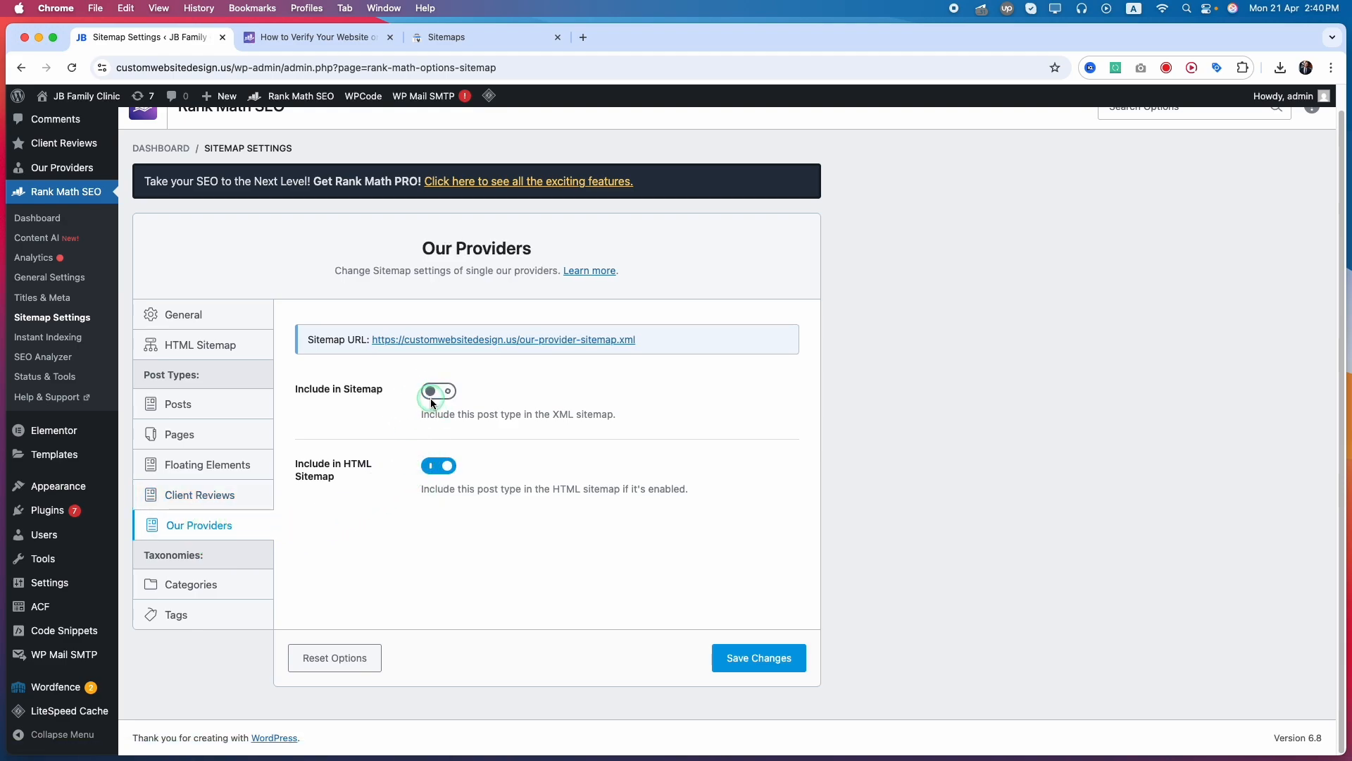
{"action": "left_click", "coordinate": [428, 467]}
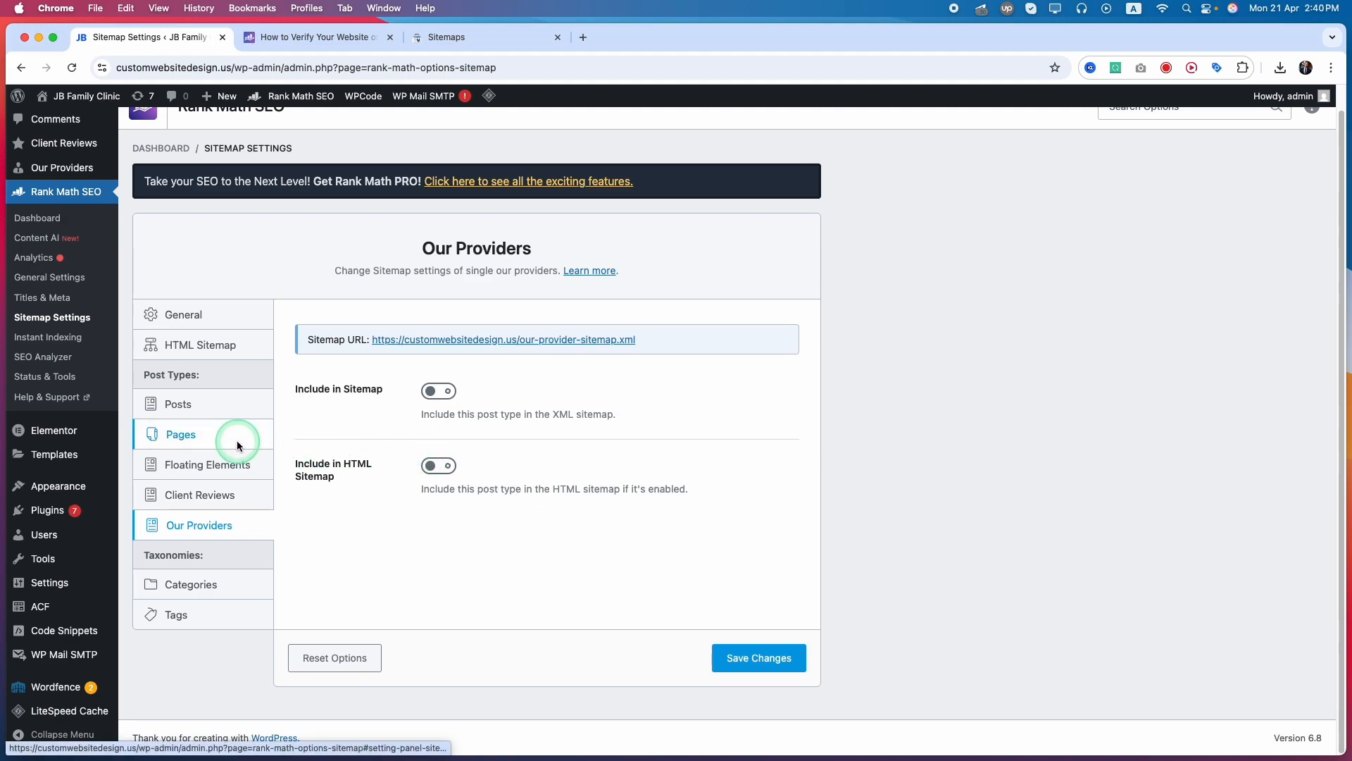
{"action": "left_click", "coordinate": [227, 519]}
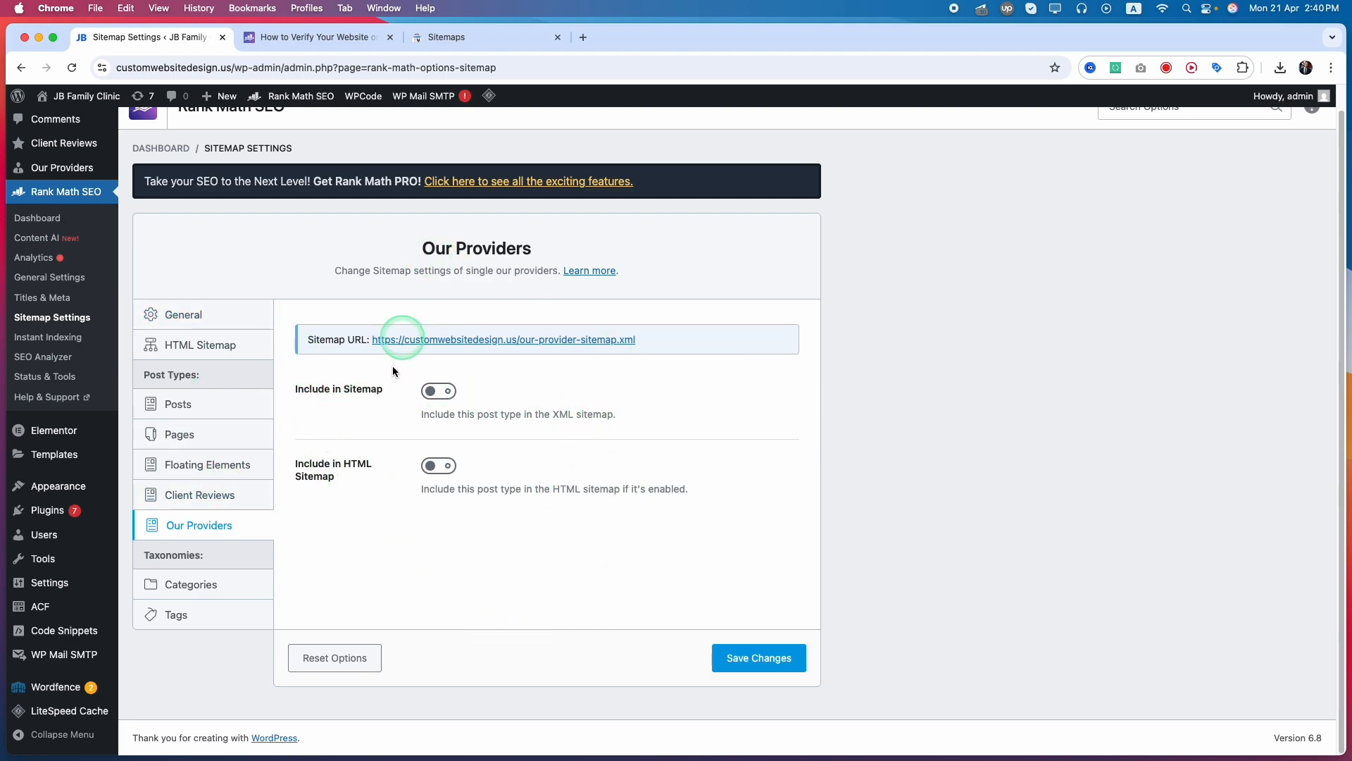
{"action": "scroll", "coordinate": [542, 564], "scroll_direction": "up", "scroll_amount": 1}
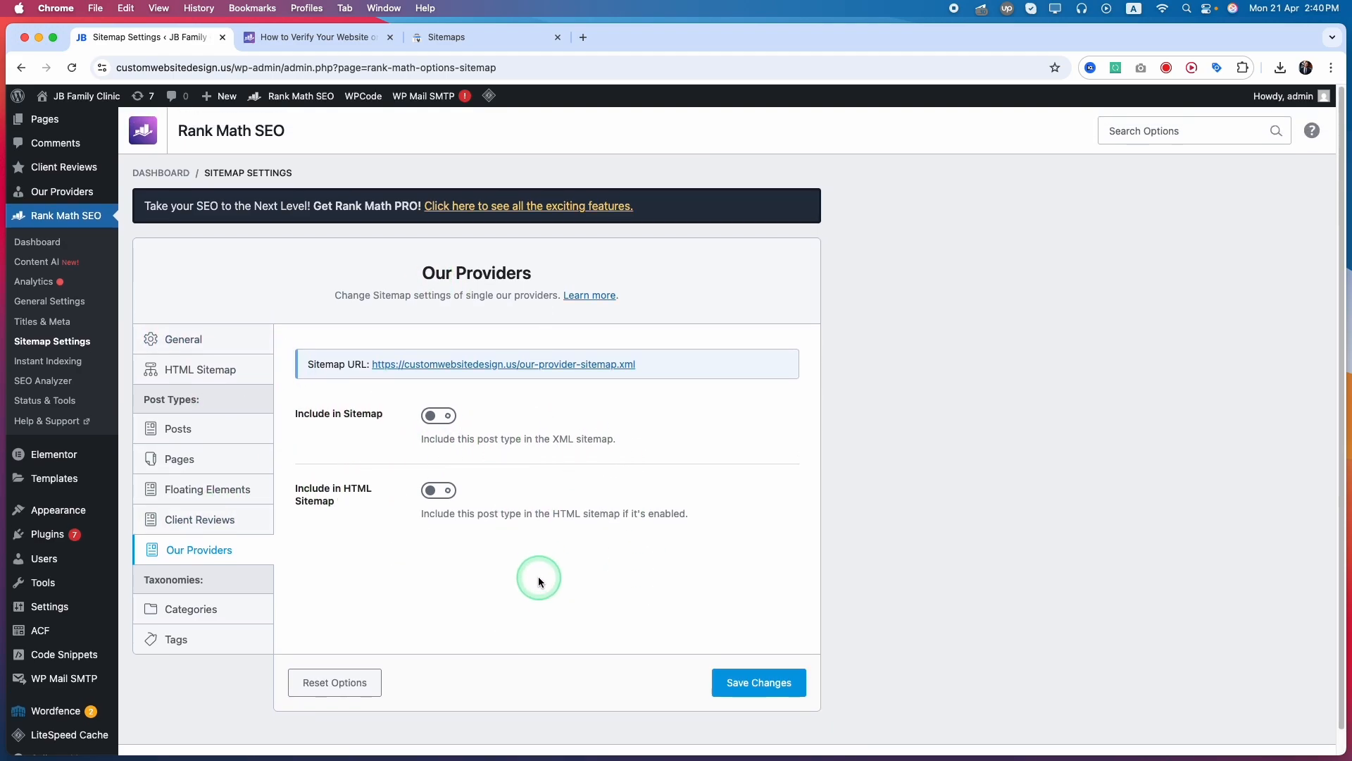
{"action": "left_click", "coordinate": [741, 685]}
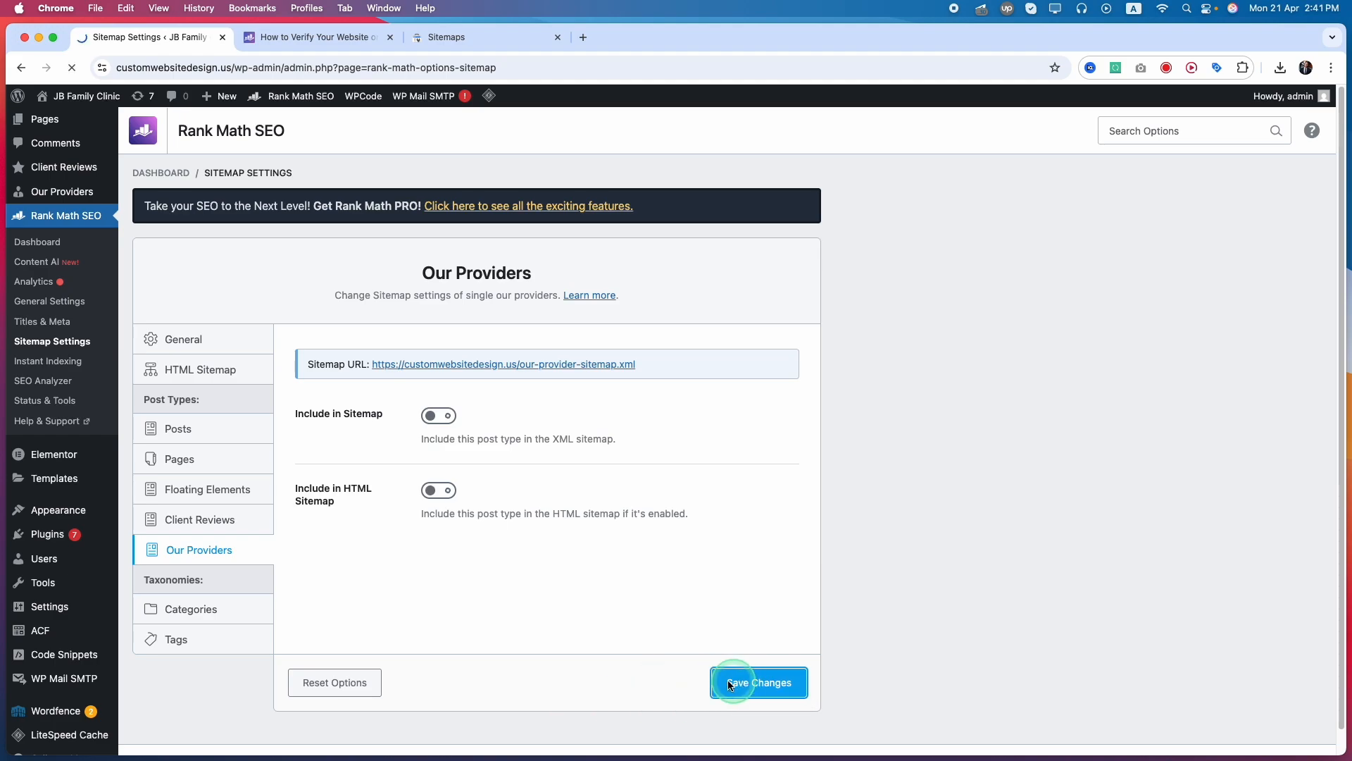
Exclude the Categories taxonomy from the XML and HTML sitemaps and save the changes
{"action": "left_click", "coordinate": [156, 636]}
{"action": "left_click", "coordinate": [192, 649]}
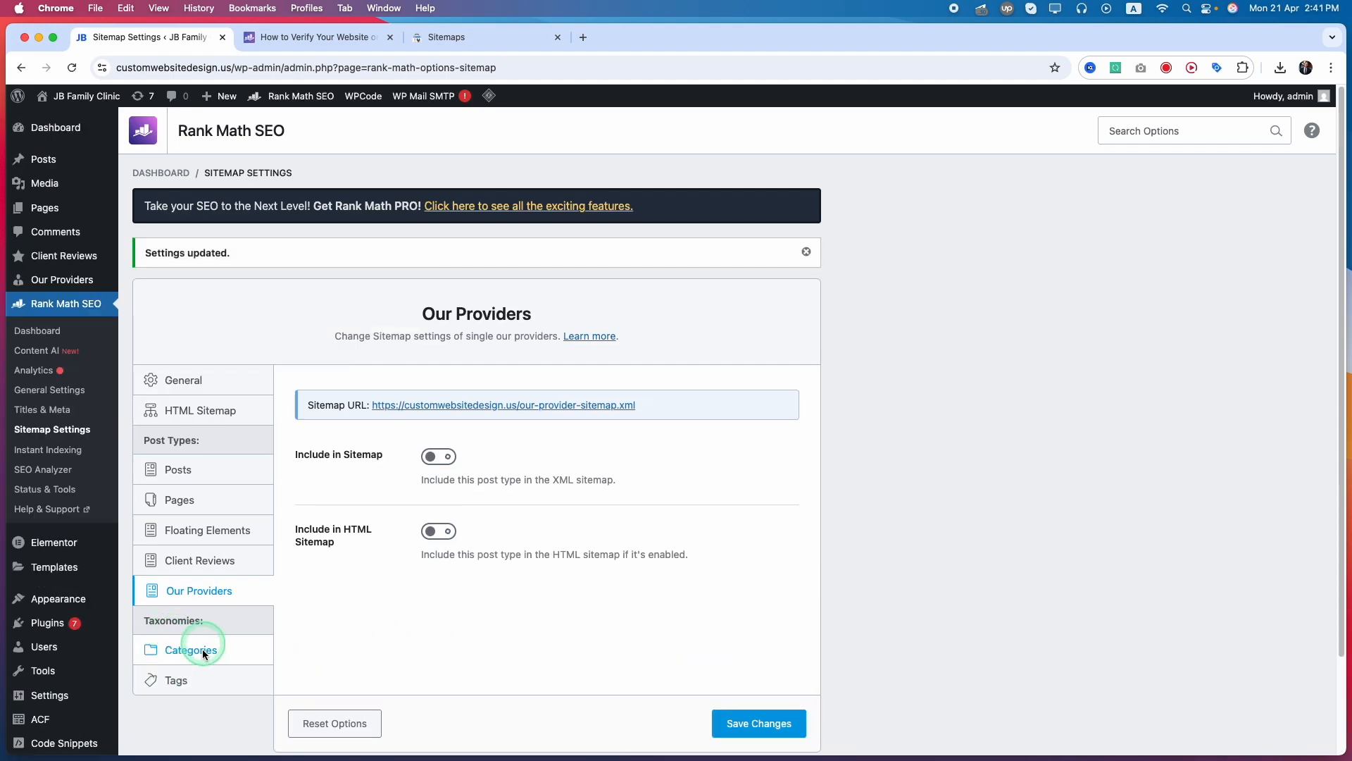
{"action": "left_click", "coordinate": [444, 530]}
{"action": "left_click", "coordinate": [457, 530]}
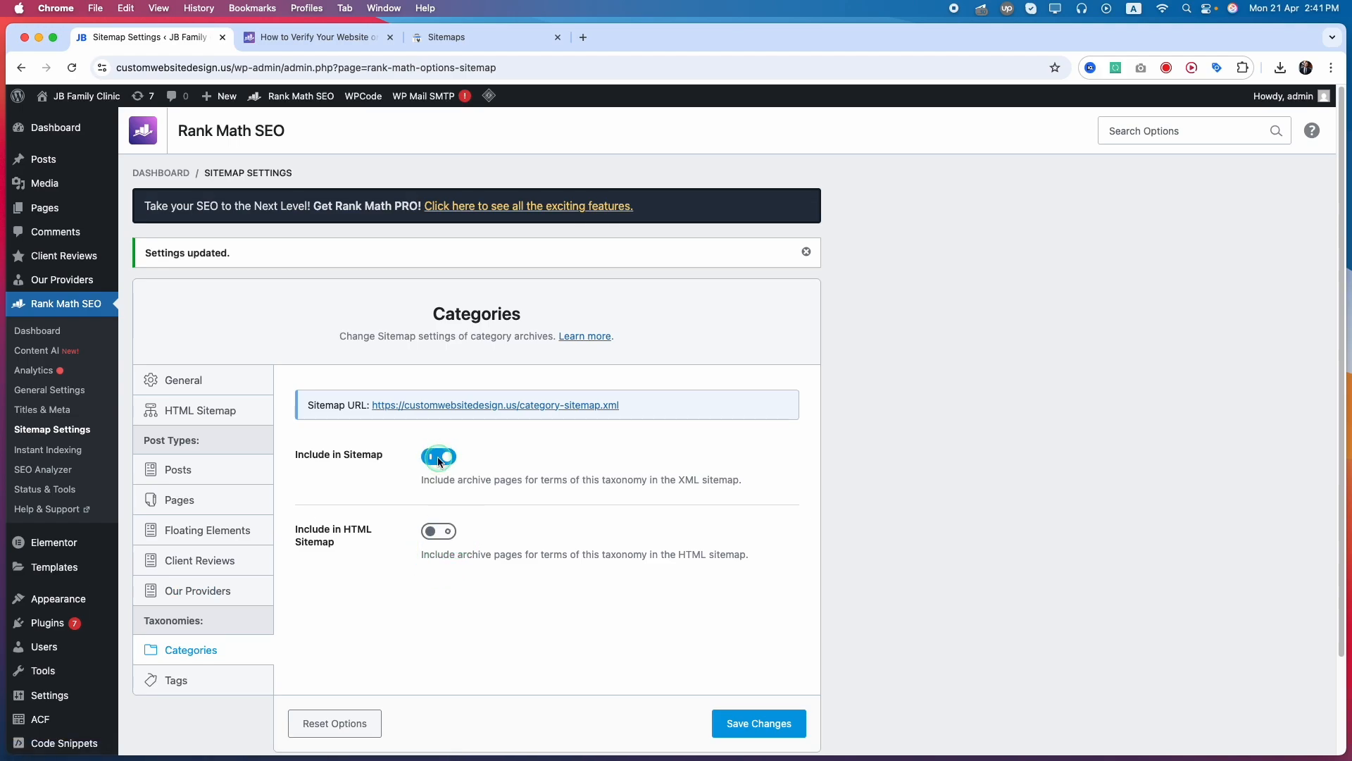
{"action": "left_click", "coordinate": [439, 456]}
{"action": "left_click", "coordinate": [191, 678]}
{"action": "left_click", "coordinate": [201, 660]}
{"action": "left_click", "coordinate": [747, 730]}
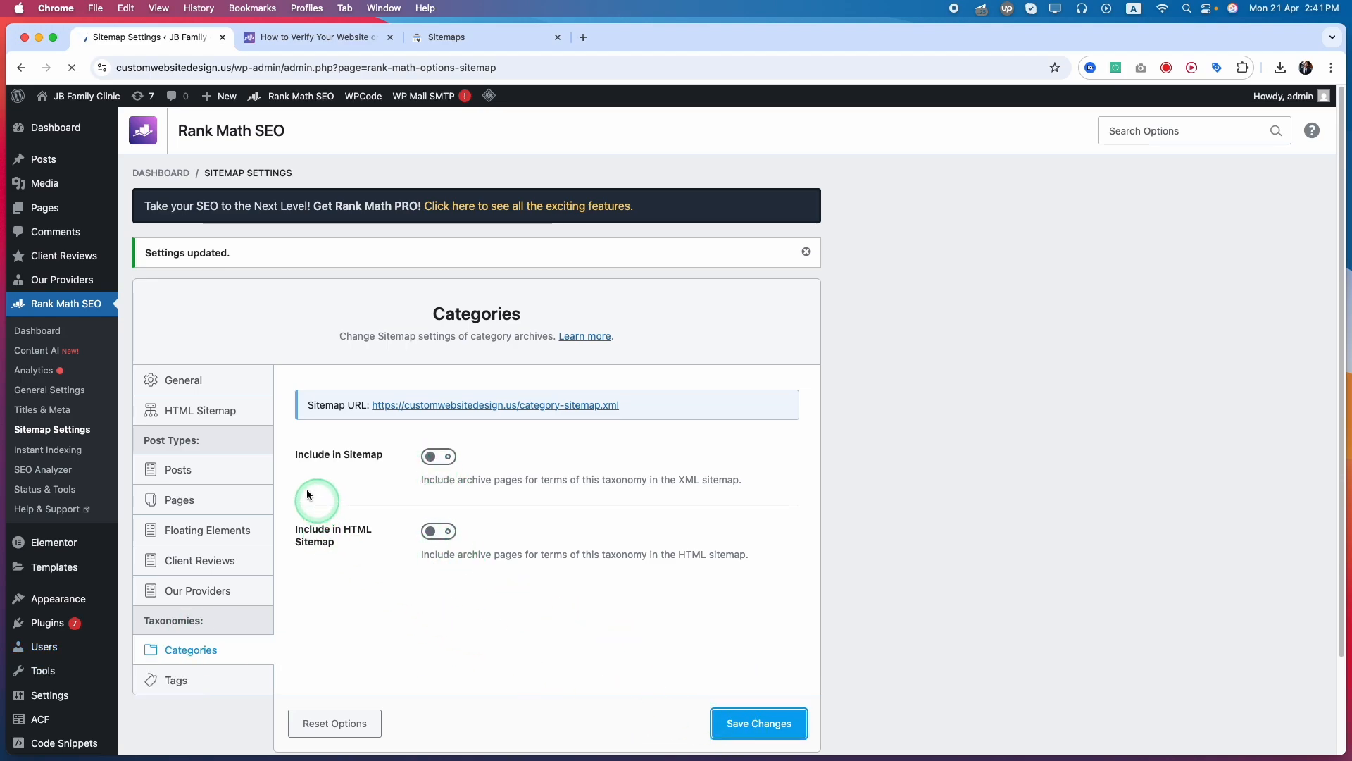
Open the site's sitemap_index.xml from the link in Rank Math's General sitemap settings
{"action": "left_click", "coordinate": [188, 386]}
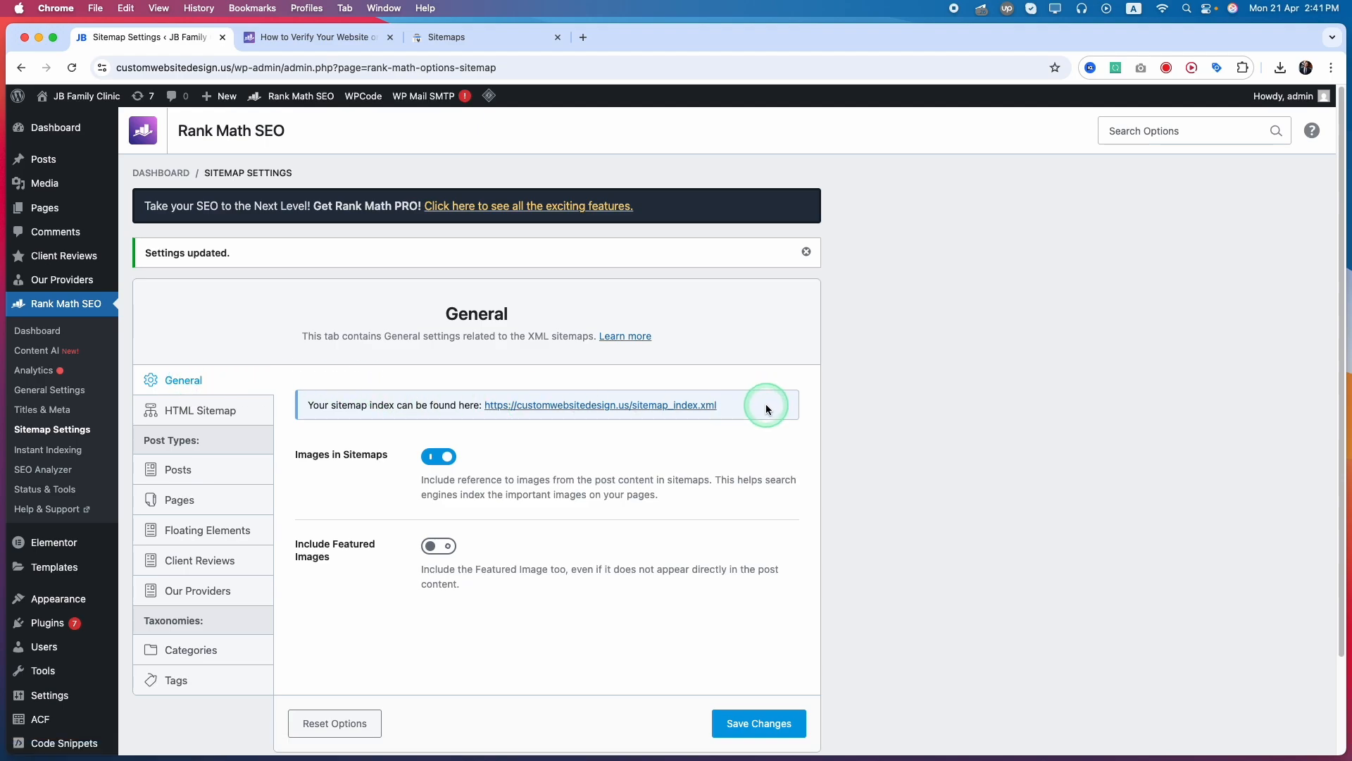
{"action": "left_click_drag", "start_coordinate": [766, 404], "coordinate": [626, 410]}
{"action": "left_click", "coordinate": [537, 411]}
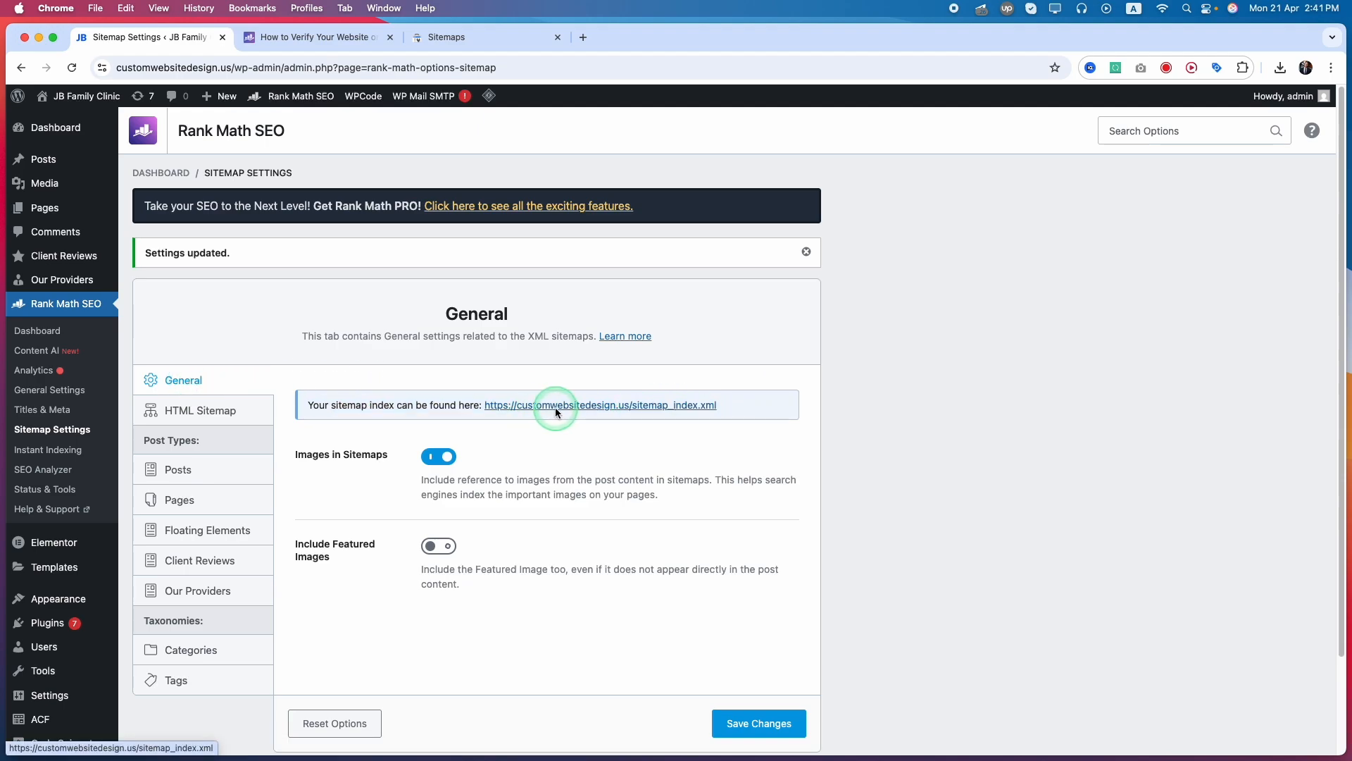
{"action": "left_click", "coordinate": [560, 404]}
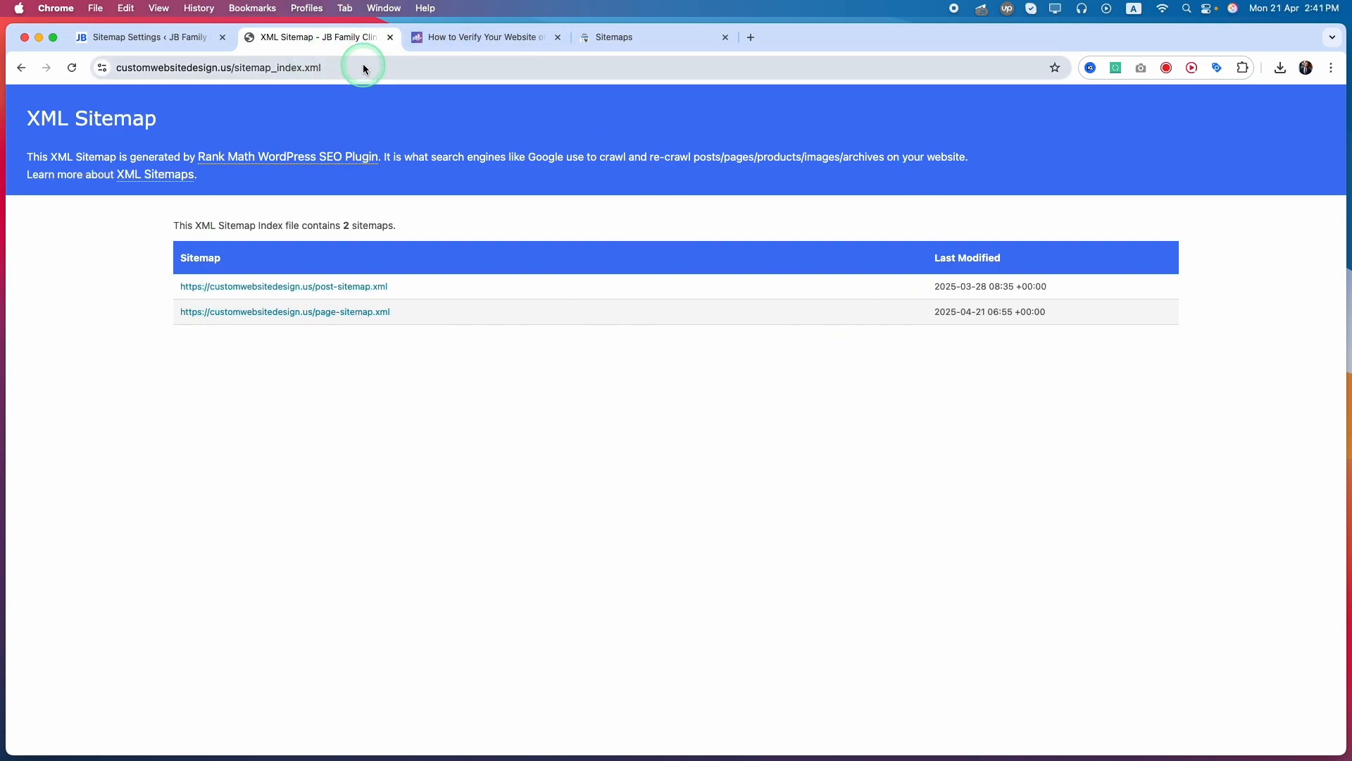
Cut the sitemap_index.xml part out of the sitemap page's full address
{"action": "left_click", "coordinate": [358, 69]}
{"action": "left_click", "coordinate": [362, 71]}
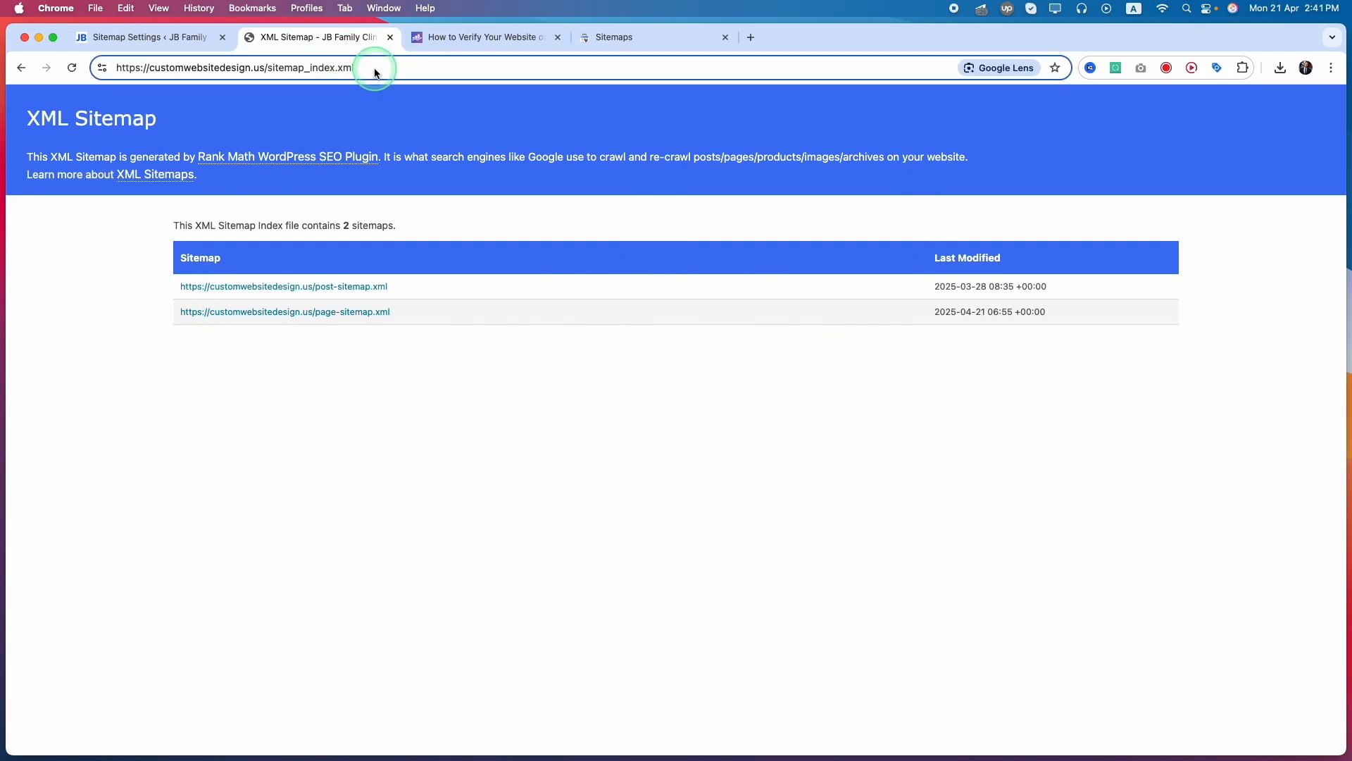
{"action": "left_click_drag", "start_coordinate": [374, 70], "coordinate": [262, 181]}
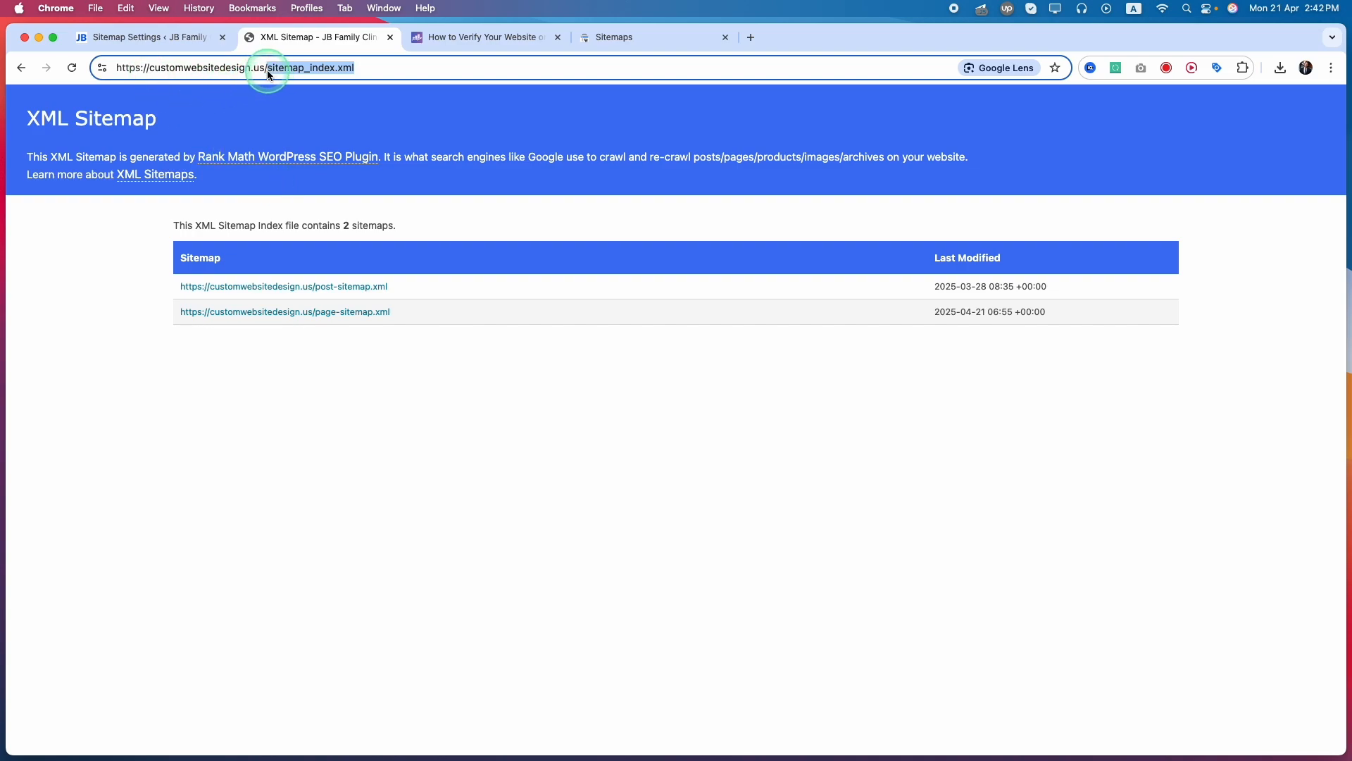
{"action": "key", "text": "BackSpace"}
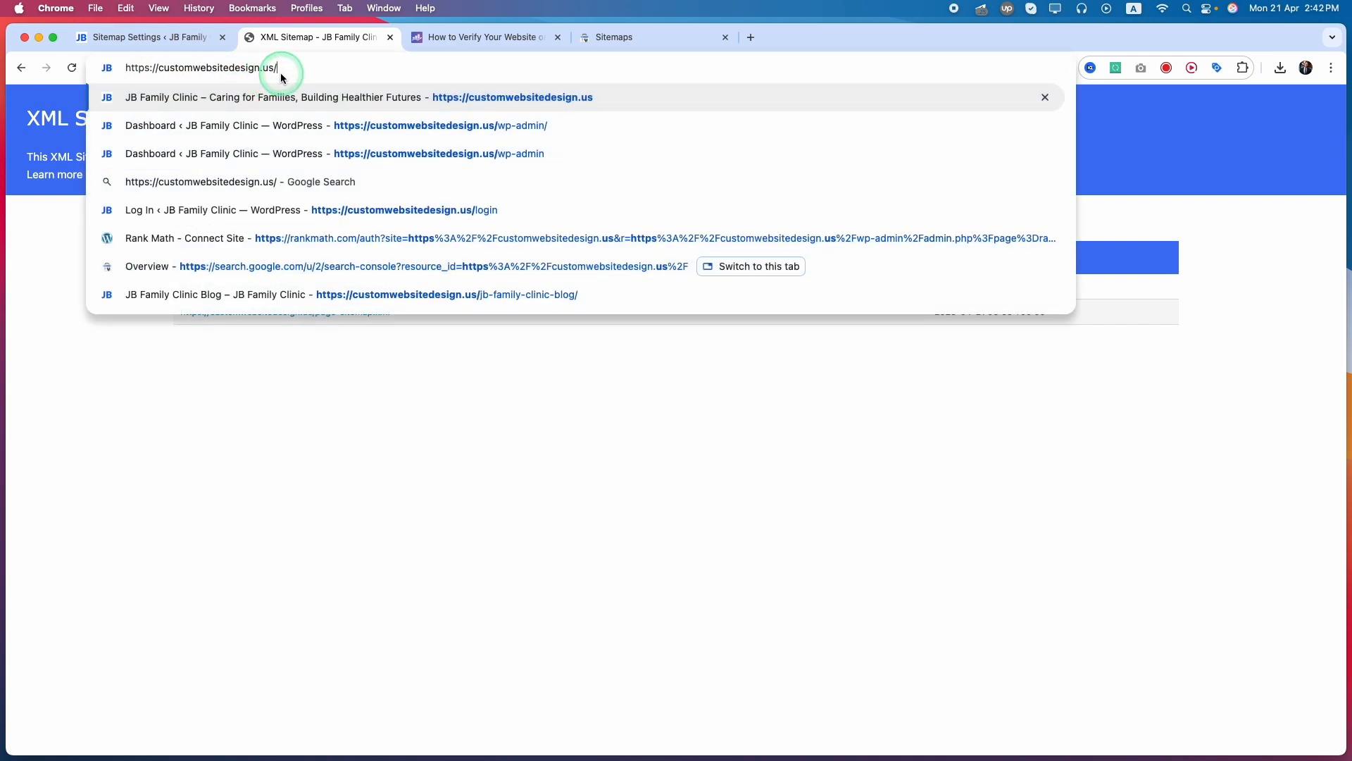
Submit sitemap_index.xml as a new sitemap in Google Search Console and open the details of the submitted sitemap index
{"action": "left_click", "coordinate": [458, 41]}
{"action": "left_click", "coordinate": [629, 41]}
{"action": "left_click", "coordinate": [683, 261]}
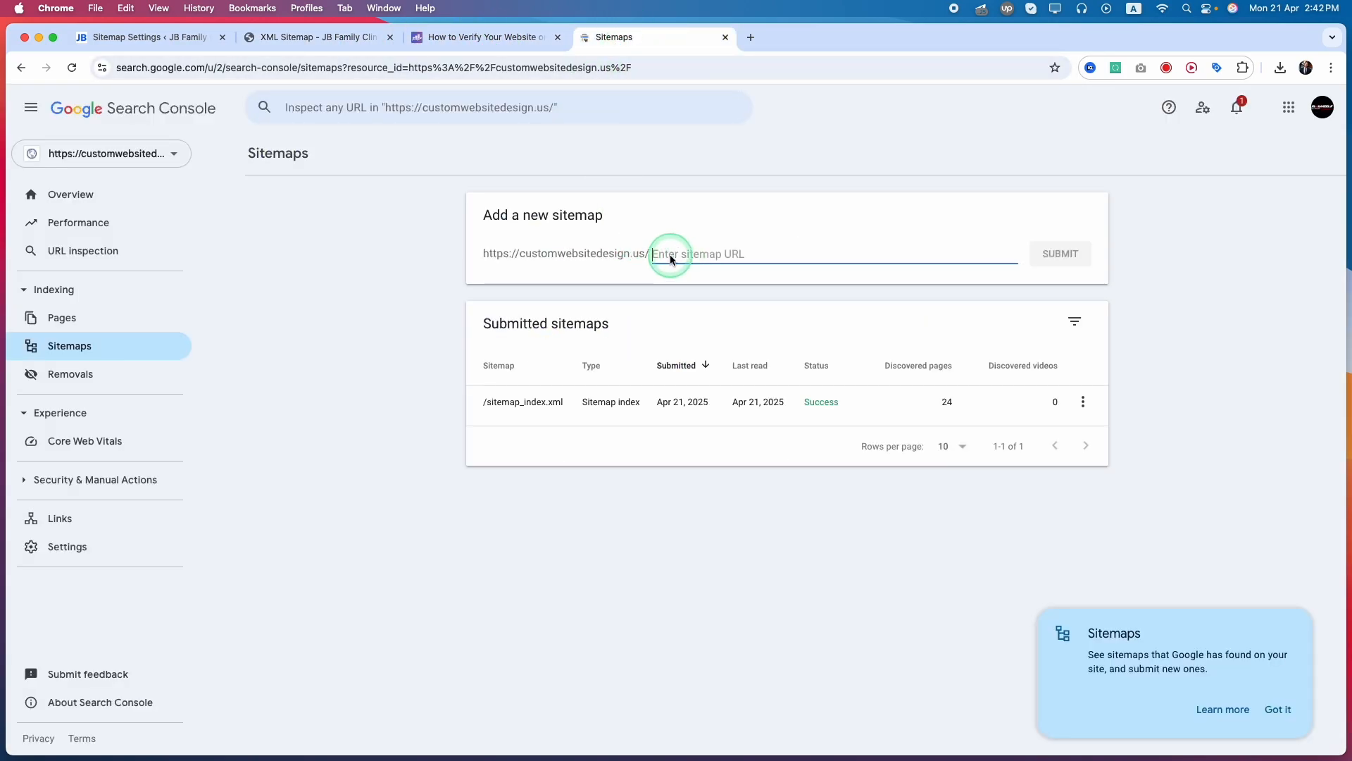
{"action": "left_click", "coordinate": [687, 280]}
{"action": "left_click", "coordinate": [1056, 253]}
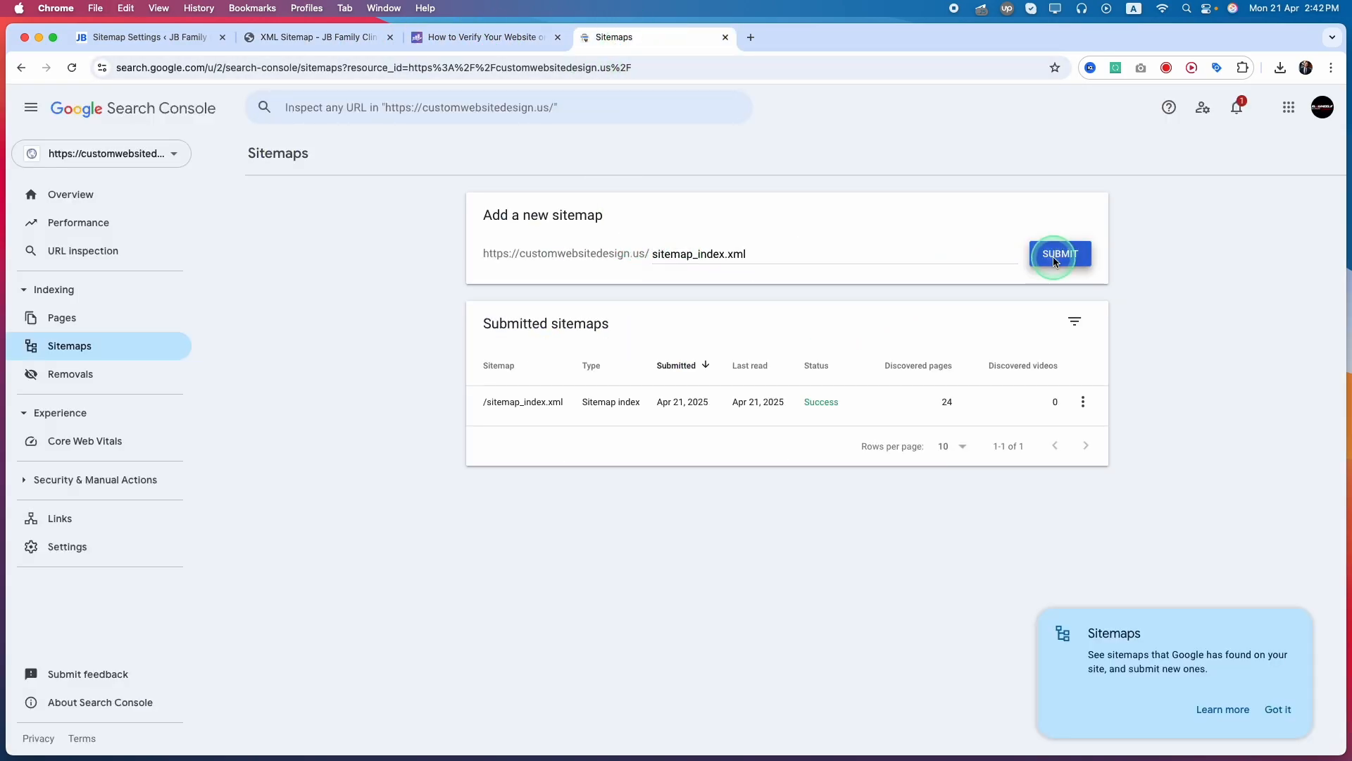
{"action": "left_click", "coordinate": [821, 472]}
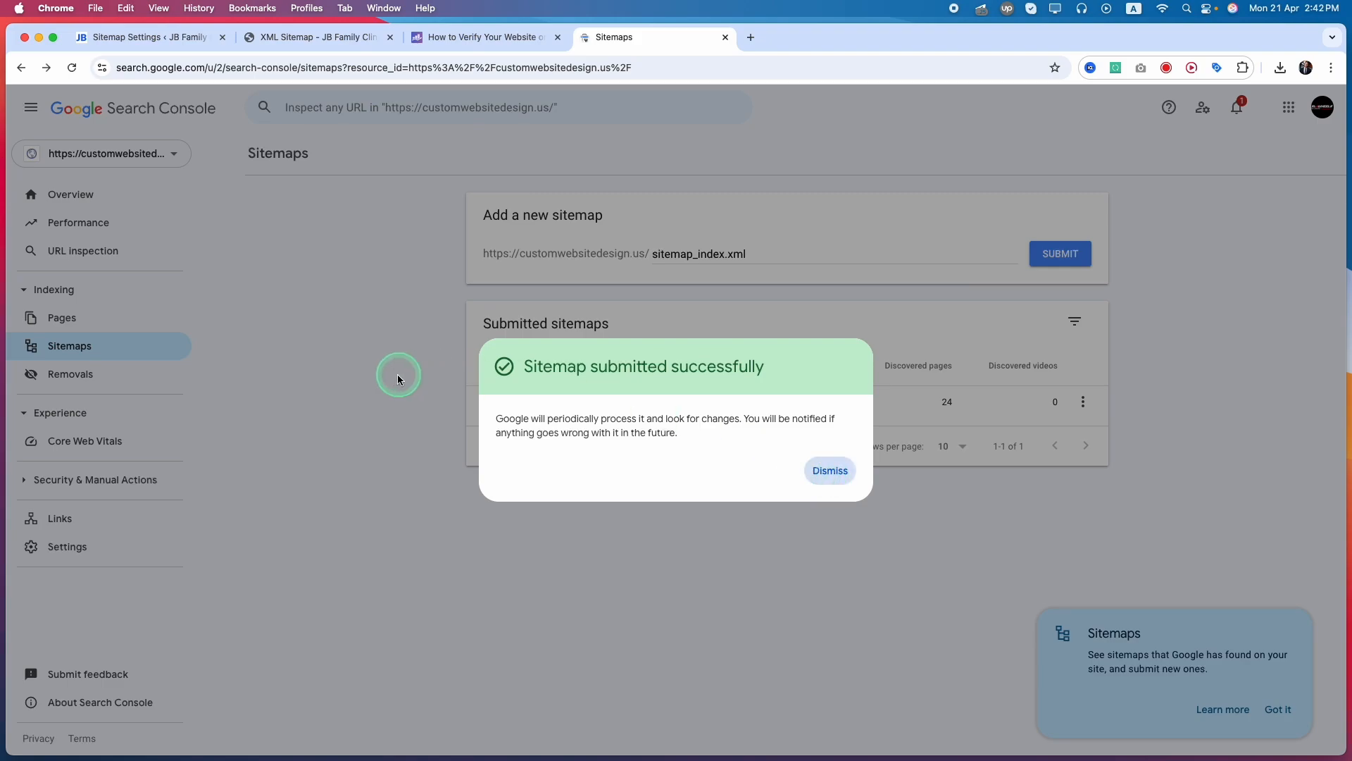
{"action": "left_click", "coordinate": [647, 416]}
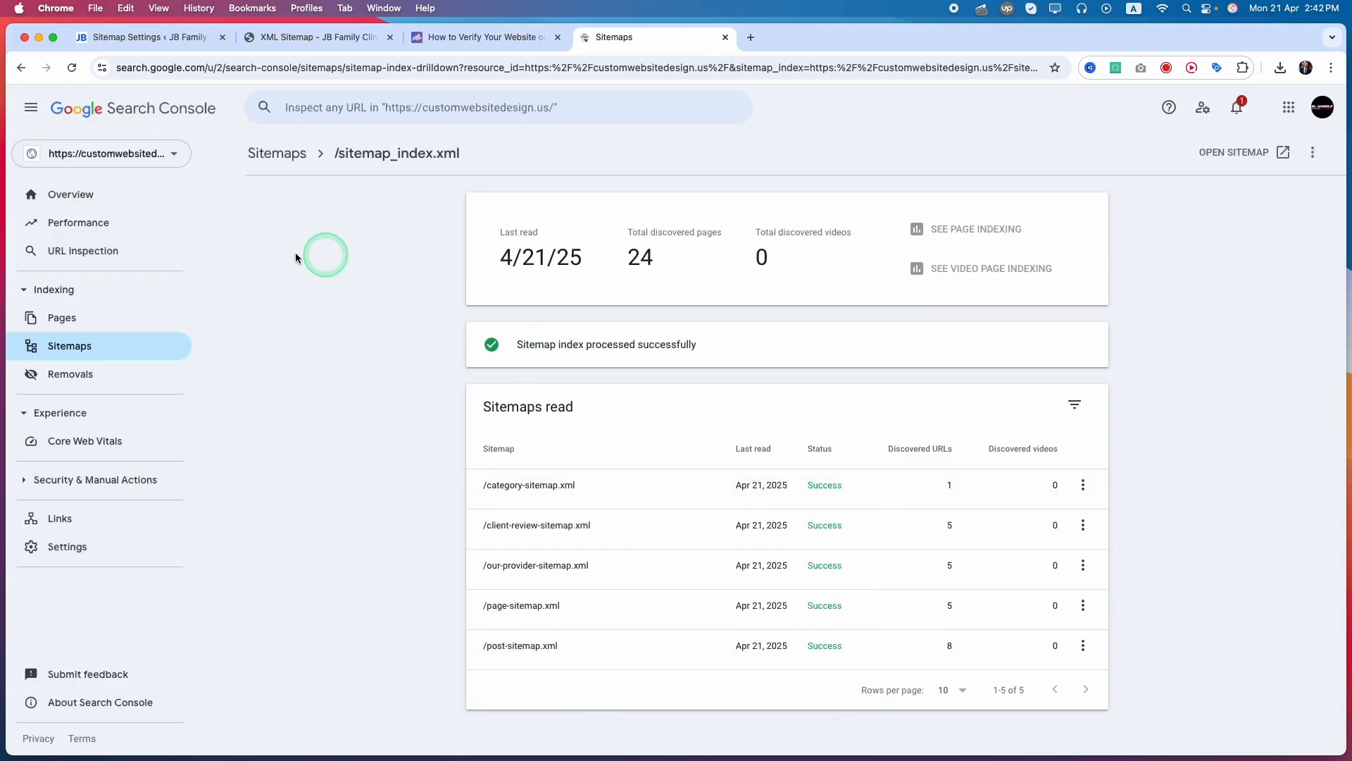
Open the full security issues report from the property's overview and examine the issue description and the Deceptive pages details
{"action": "left_click", "coordinate": [64, 205]}
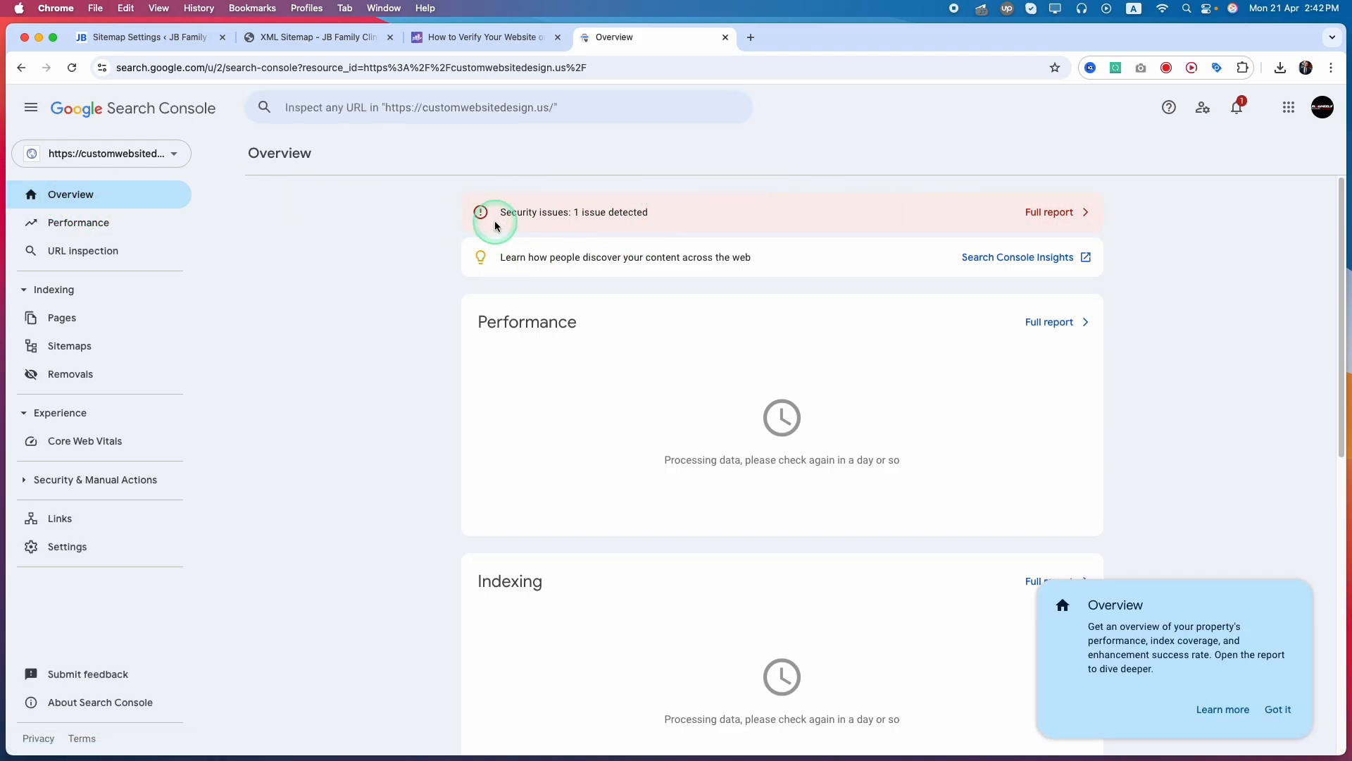
{"action": "left_click", "coordinate": [1049, 211]}
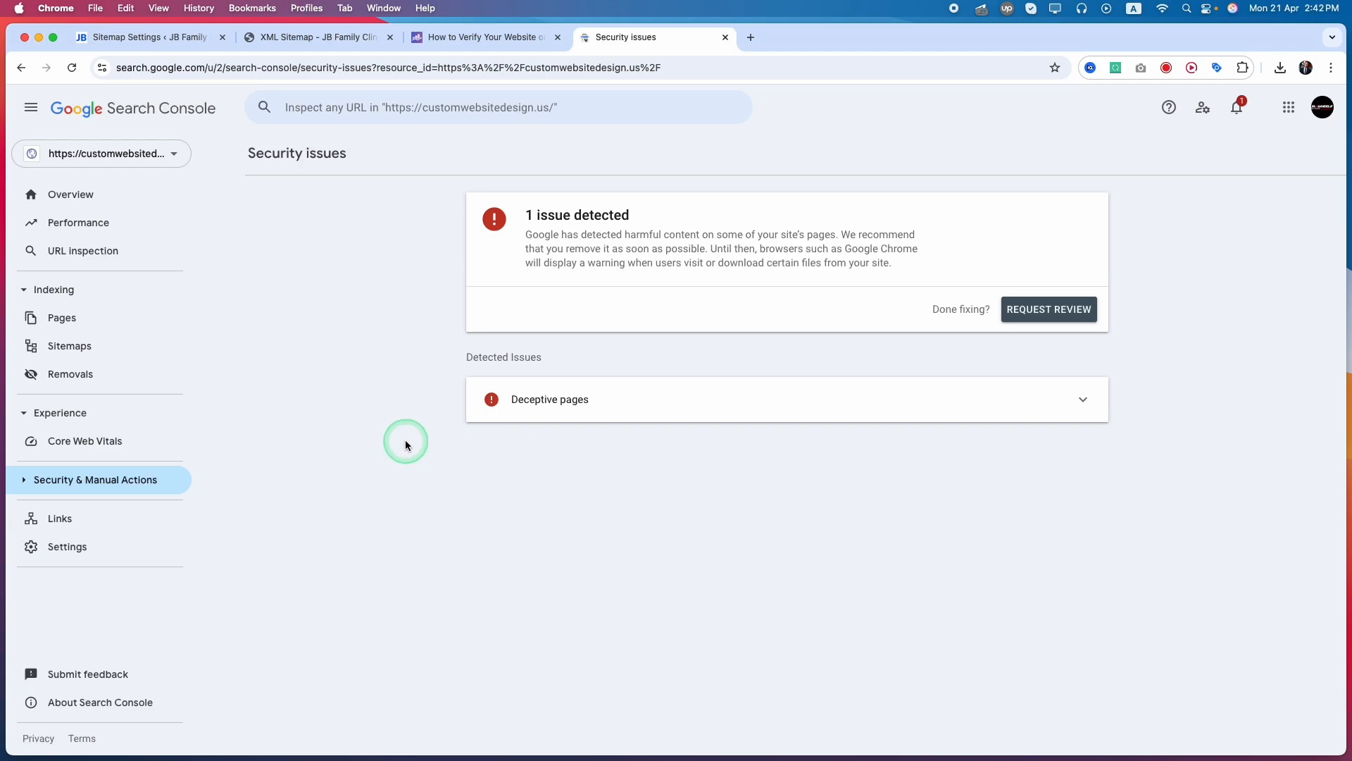
{"action": "left_click_drag", "start_coordinate": [525, 235], "coordinate": [735, 244]}
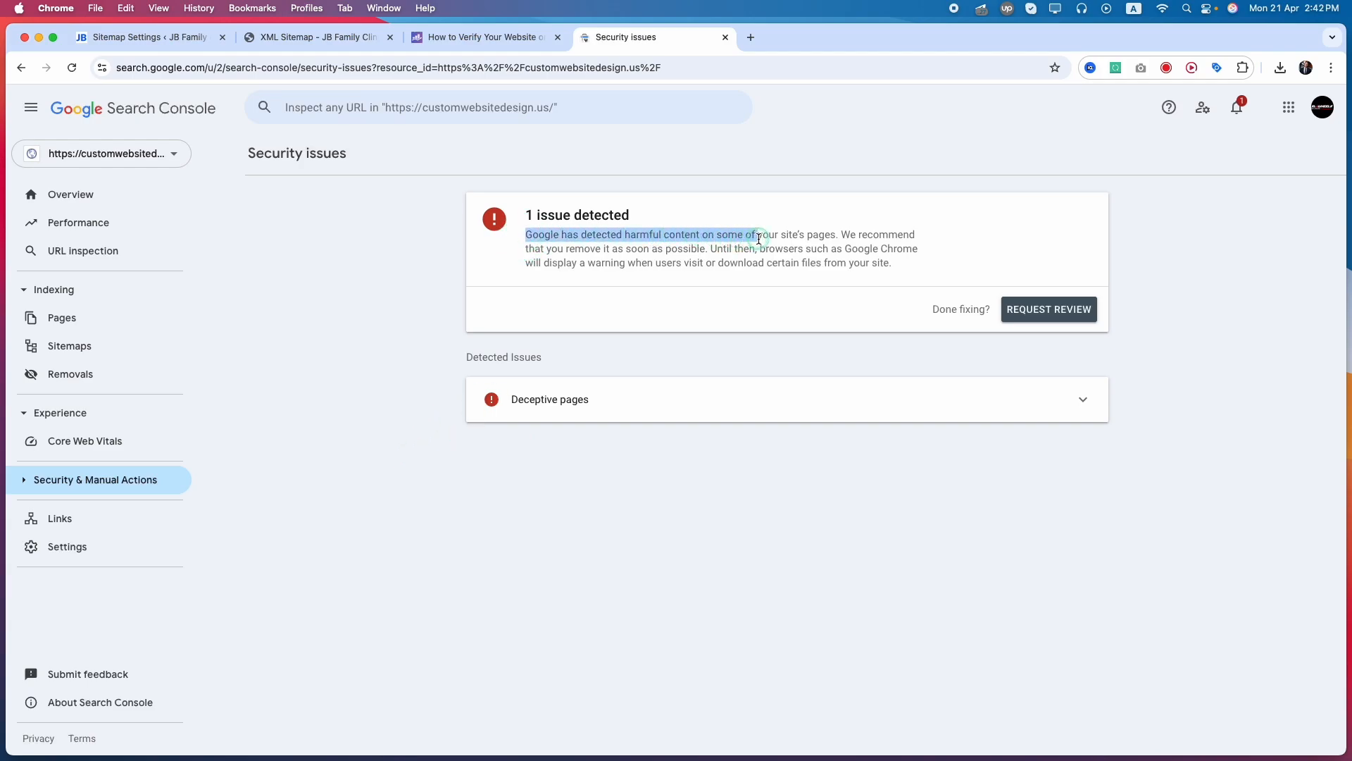
{"action": "left_click_drag", "start_coordinate": [834, 238], "coordinate": [836, 242]}
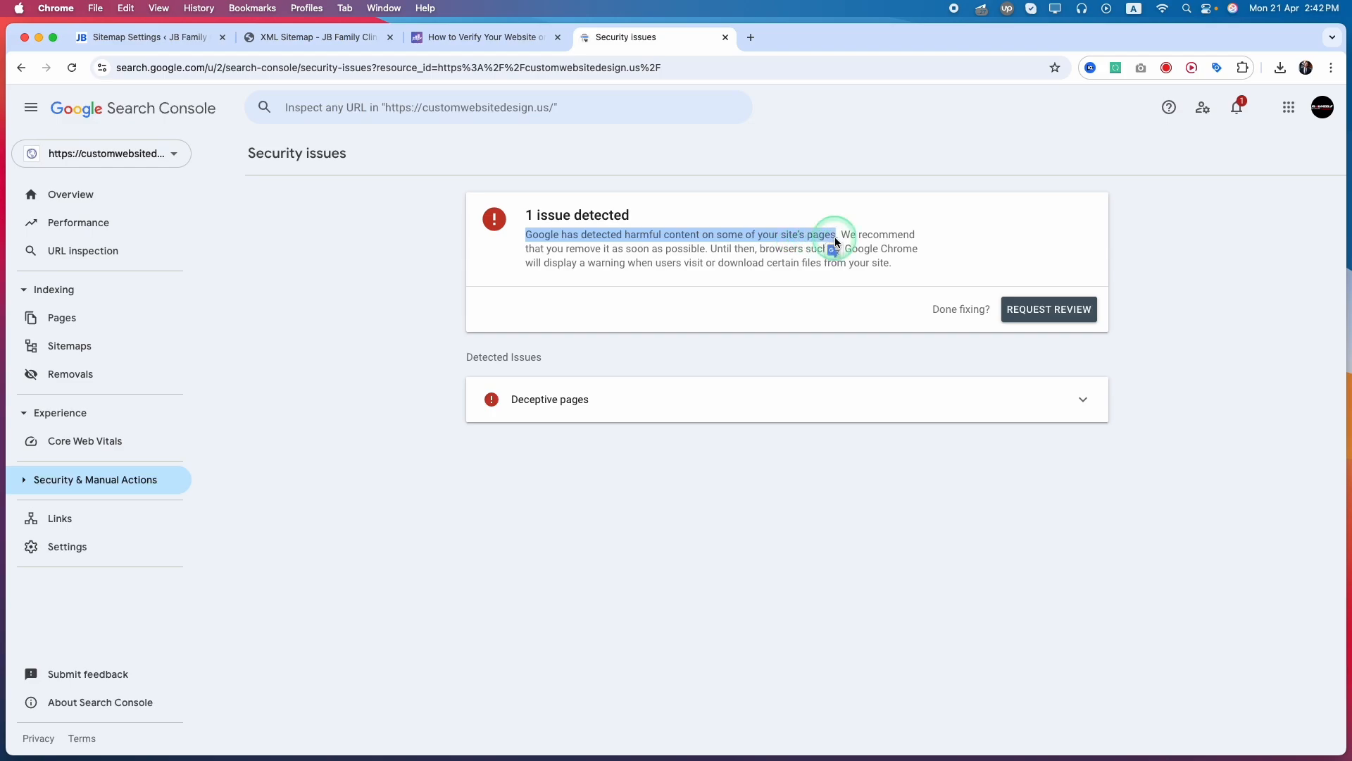
{"action": "left_click", "coordinate": [815, 302]}
{"action": "left_click", "coordinate": [150, 38]}
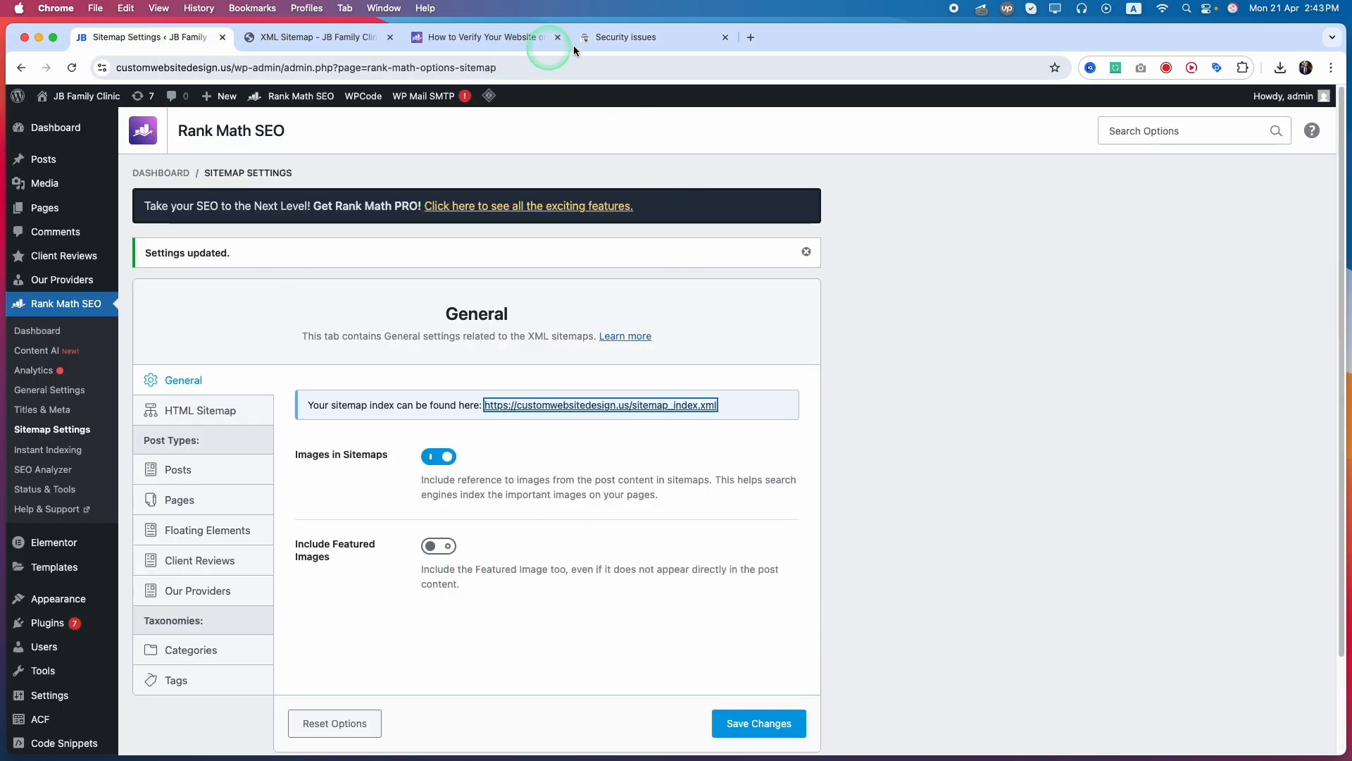
{"action": "left_click", "coordinate": [584, 41]}
{"action": "left_click_drag", "start_coordinate": [526, 236], "coordinate": [843, 237]}
{"action": "left_click", "coordinate": [464, 268]}
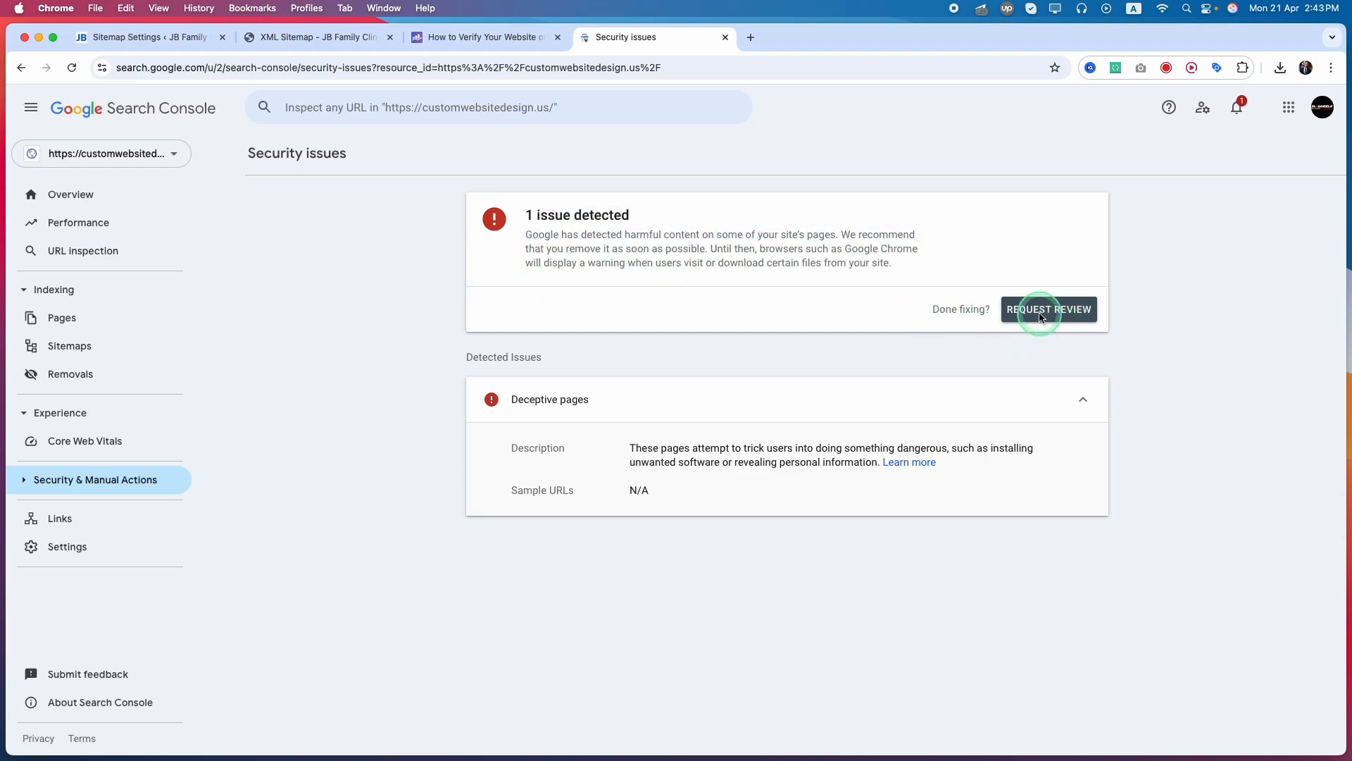
{"action": "left_click_drag", "start_coordinate": [1040, 315], "coordinate": [525, 239]}
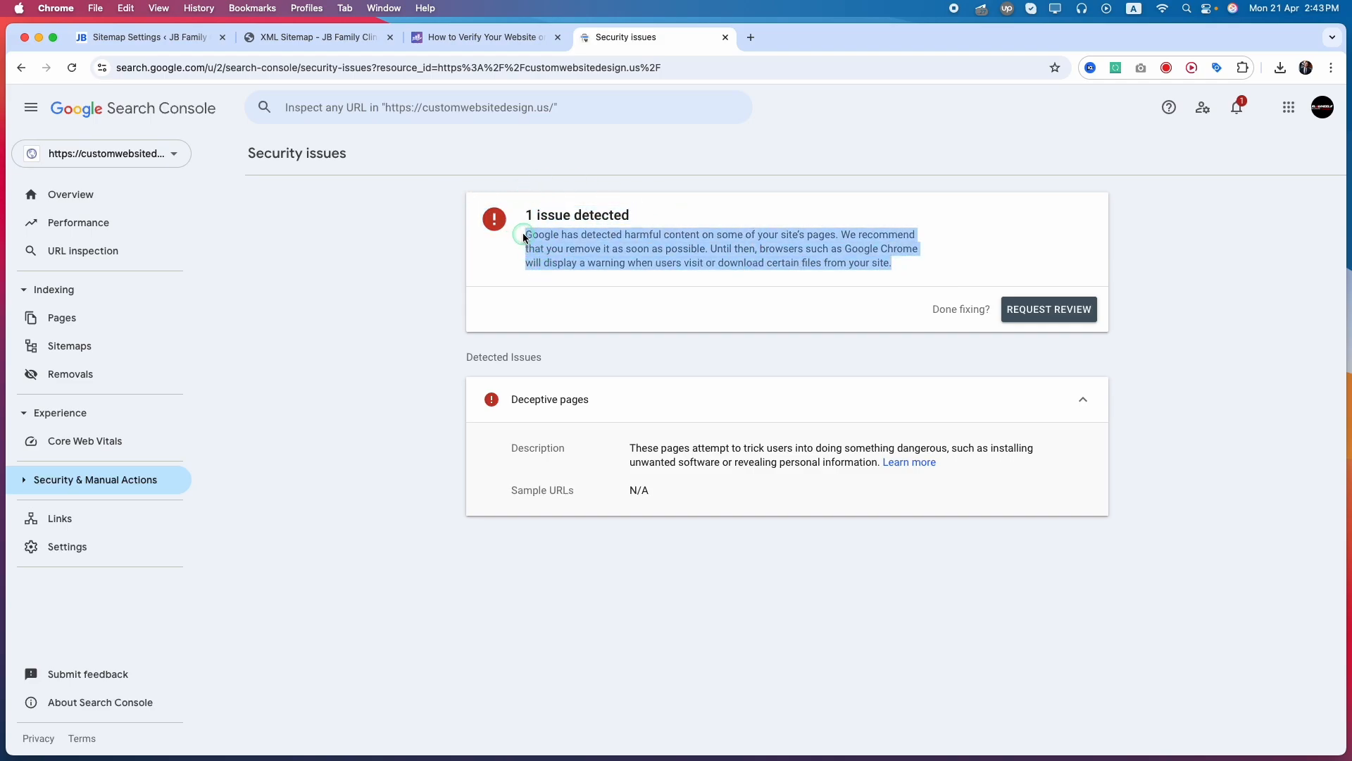
Look over the Performance, Indexing and Experience sections of the property's overview and return to Rank Math's General sitemap settings in WordPress
{"action": "left_click", "coordinate": [74, 196]}
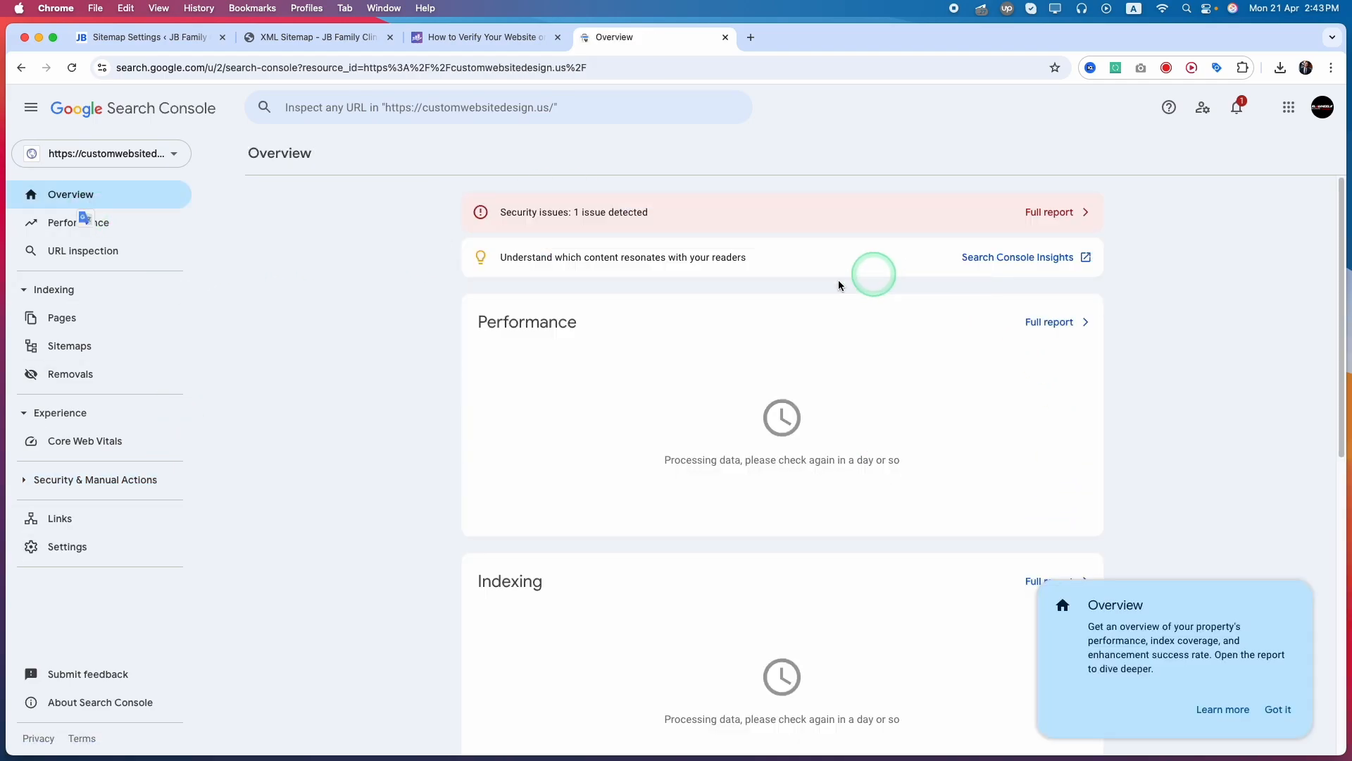
{"action": "double_click", "coordinate": [476, 324]}
{"action": "left_click", "coordinate": [519, 598]}
{"action": "scroll", "coordinate": [519, 598], "scroll_direction": "down", "scroll_amount": 4}
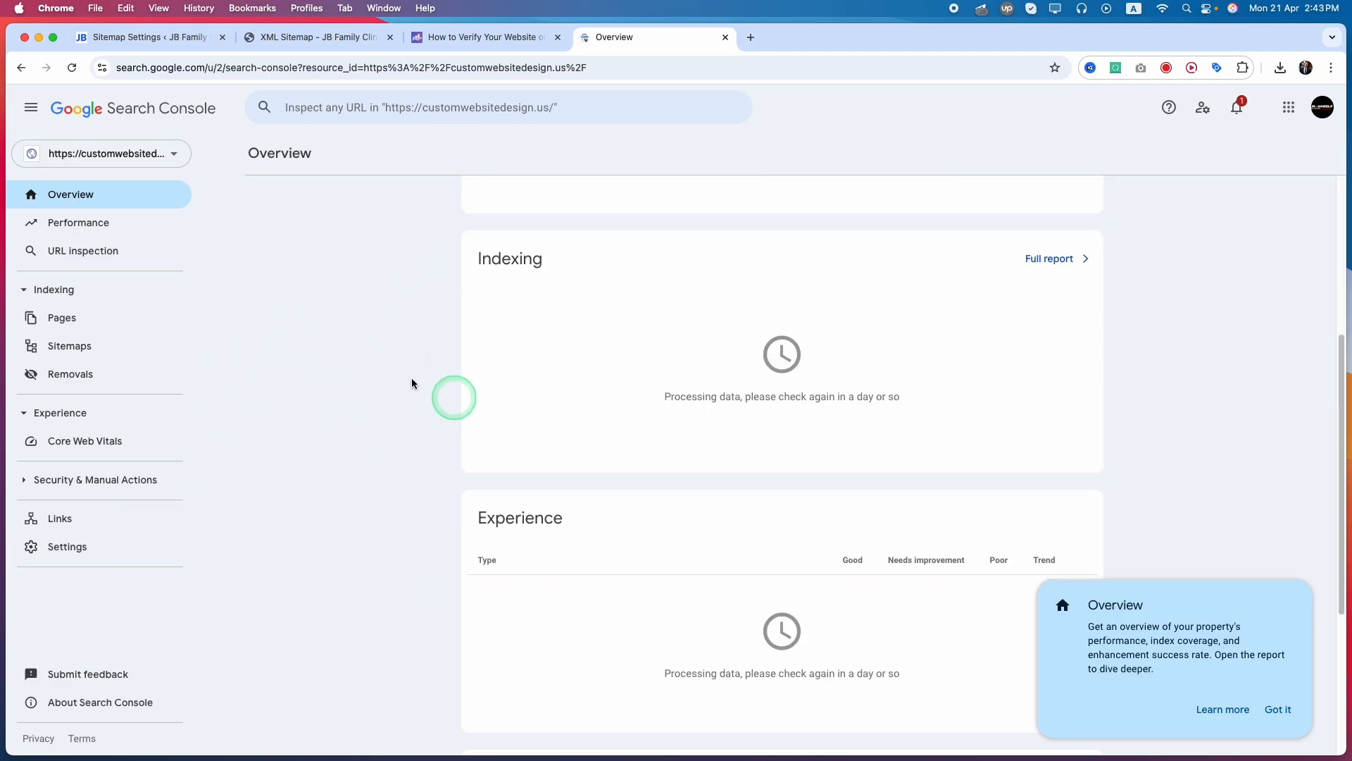
{"action": "left_click", "coordinate": [169, 38]}
{"action": "scroll", "coordinate": [451, 451], "scroll_direction": "down", "scroll_amount": 1}
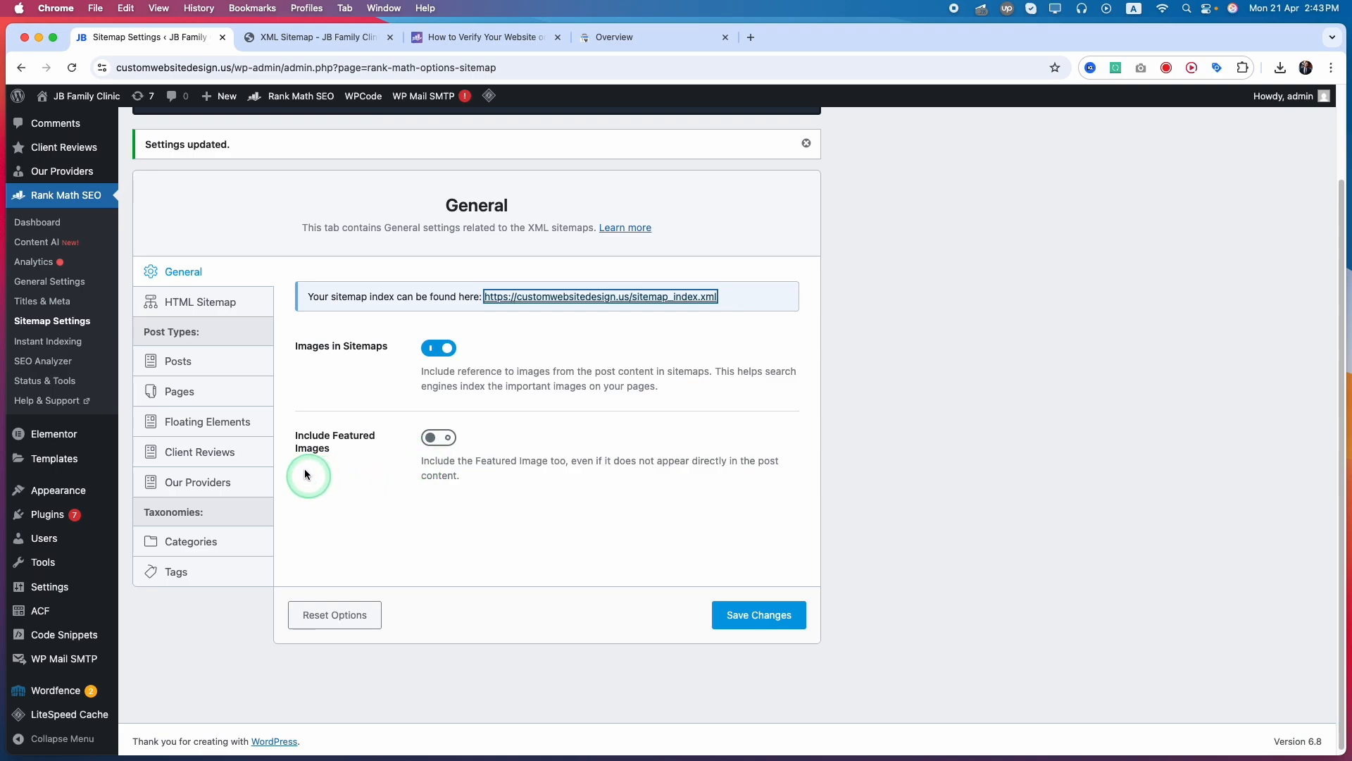
Open the Analytics section of Rank Math's General Settings and check the Google Analytics property choices
{"action": "left_click", "coordinate": [49, 282]}
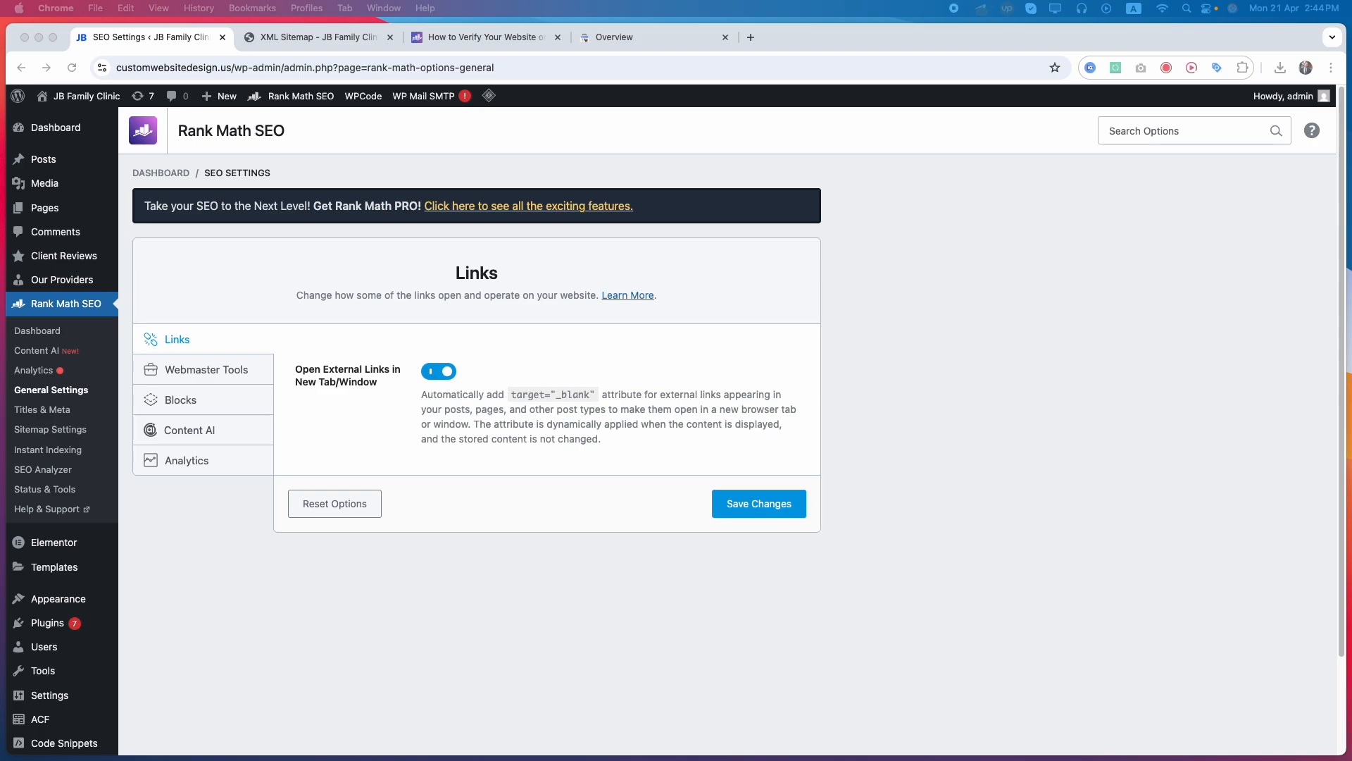
{"action": "left_click", "coordinate": [296, 265]}
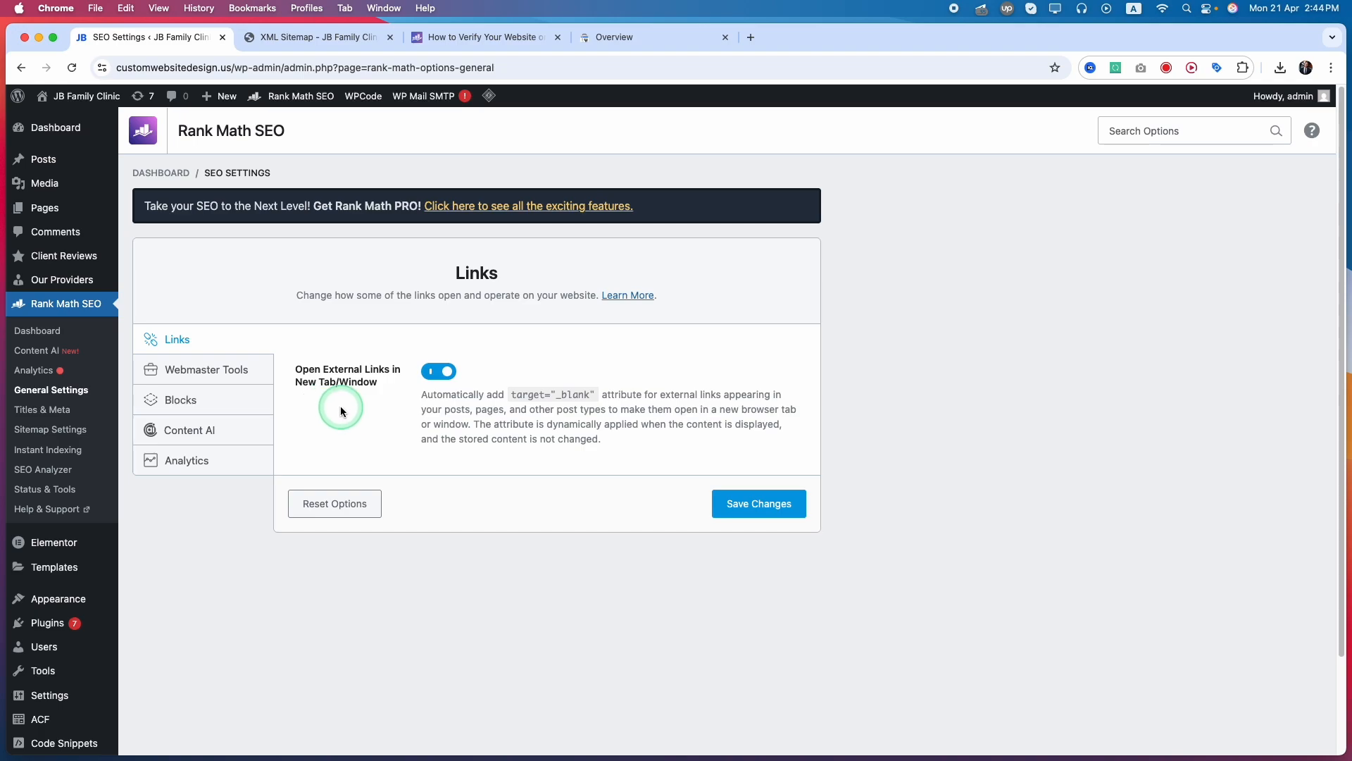
{"action": "left_click", "coordinate": [194, 368]}
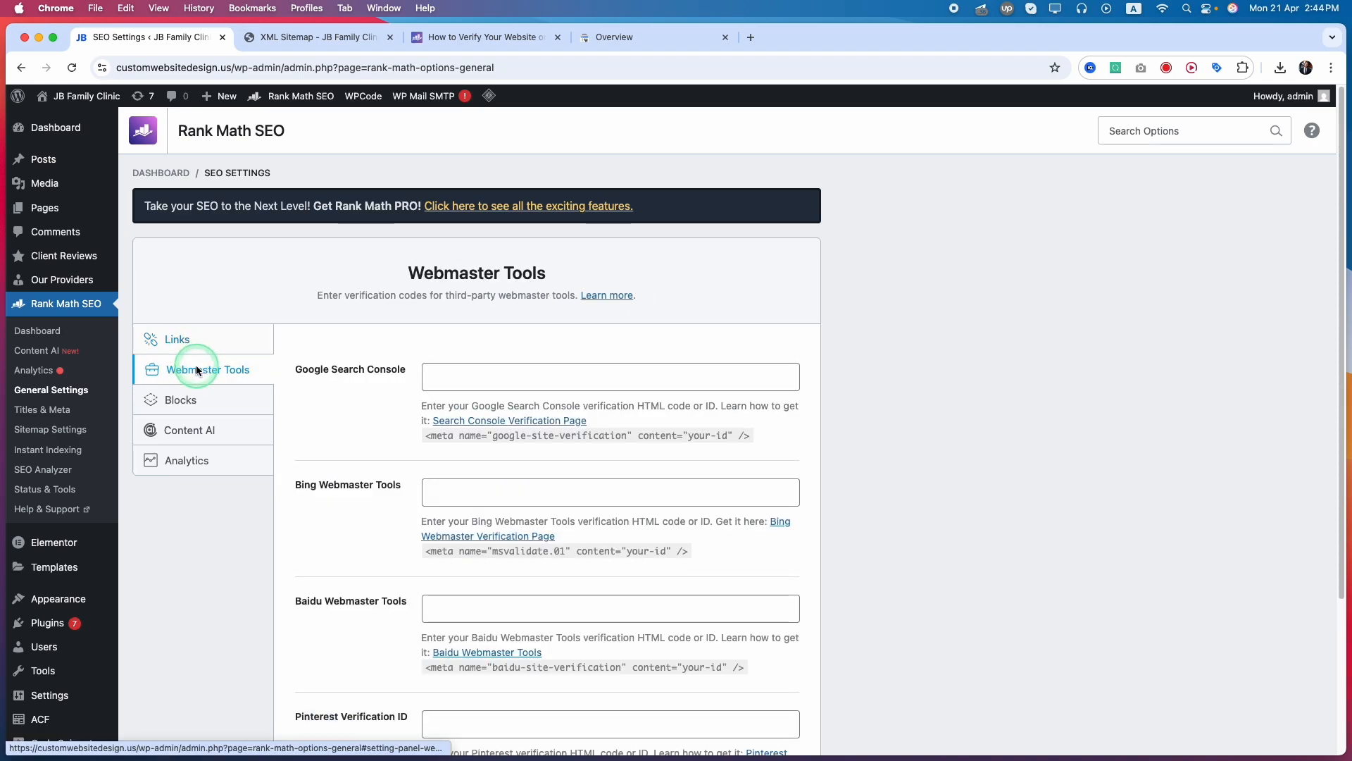
{"action": "left_click", "coordinate": [187, 460]}
{"action": "scroll", "coordinate": [423, 458], "scroll_direction": "down", "scroll_amount": 8}
{"action": "scroll", "coordinate": [416, 497], "scroll_direction": "up", "scroll_amount": 4}
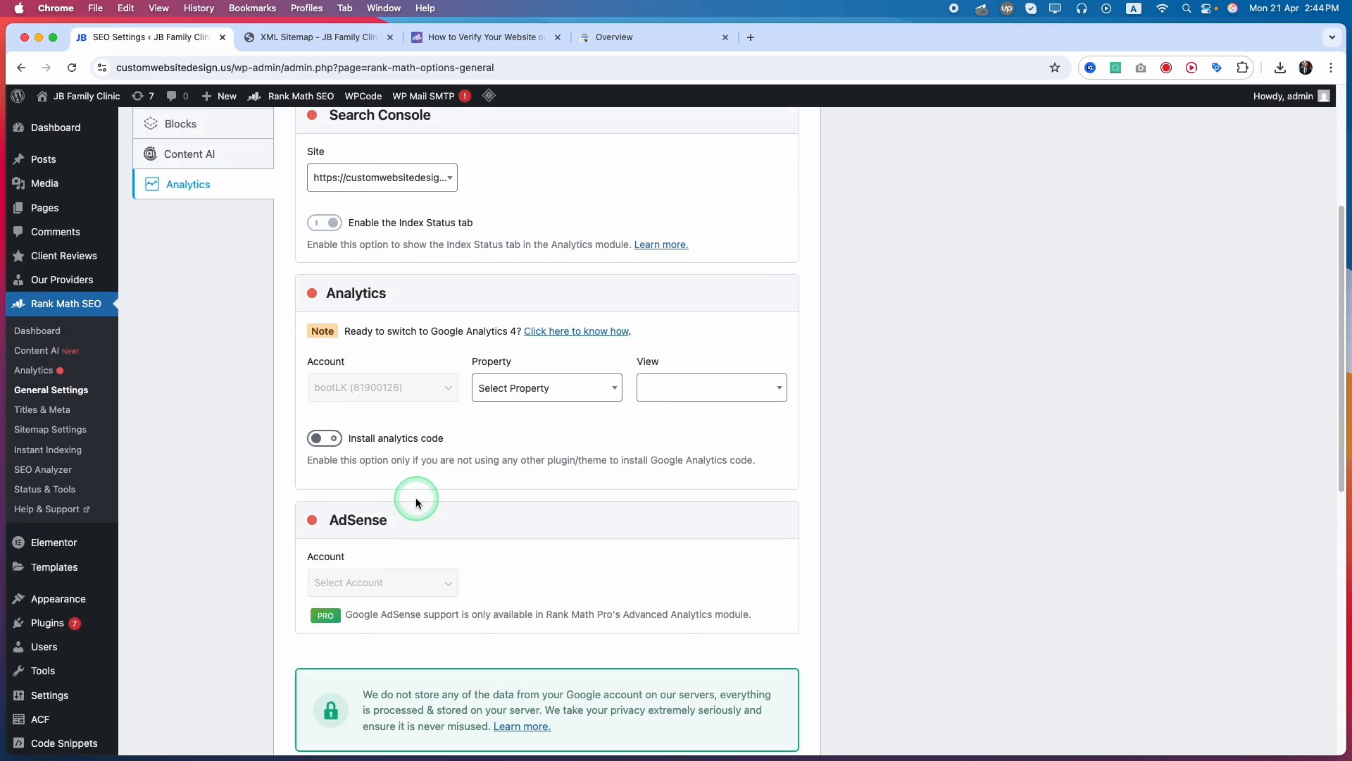
{"action": "left_click", "coordinate": [491, 394]}
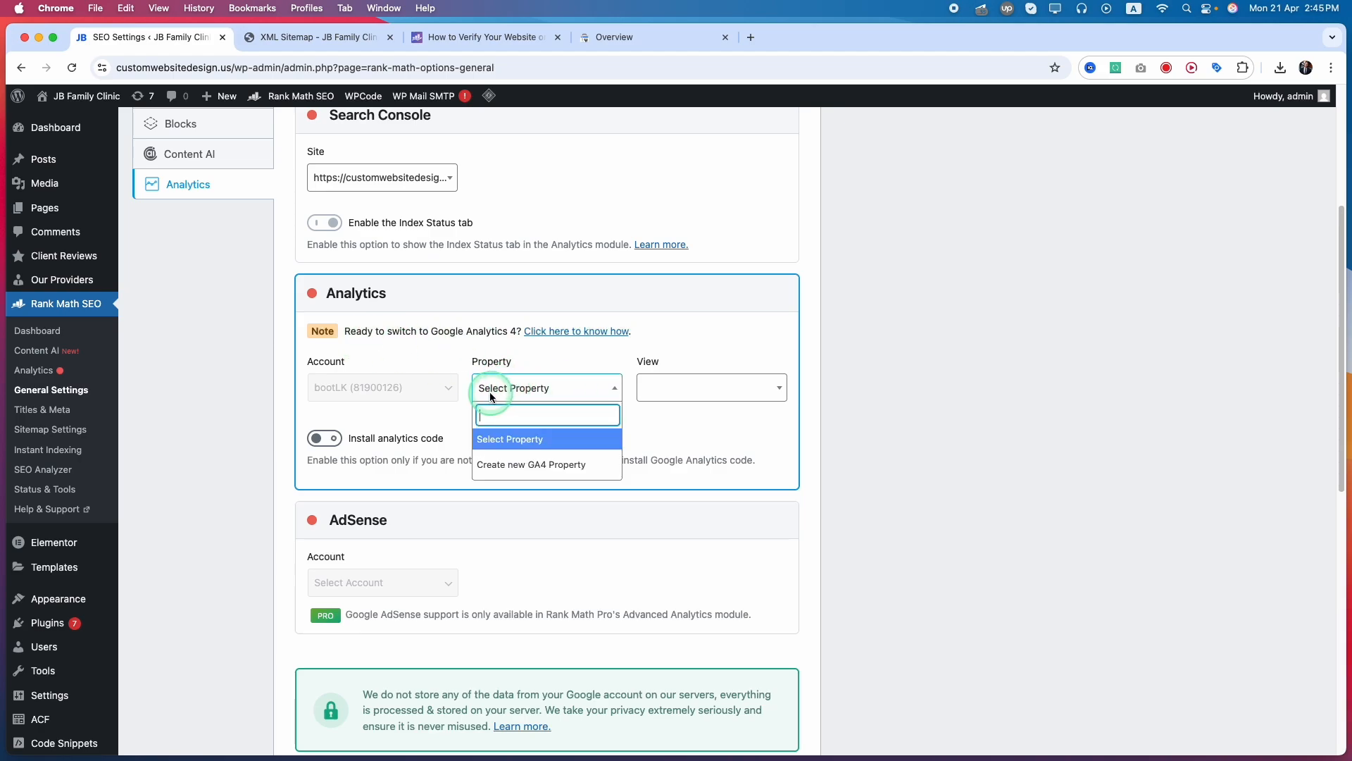
{"action": "left_click", "coordinate": [576, 497]}
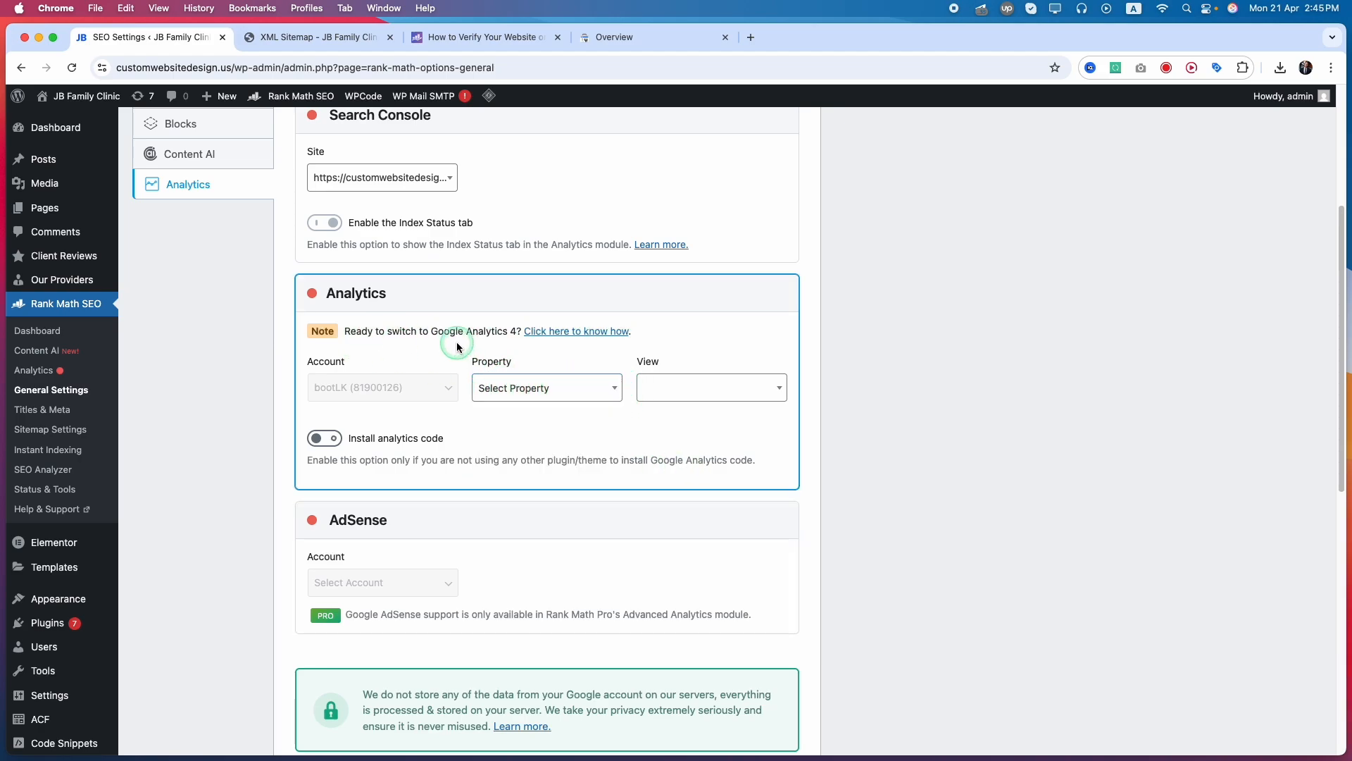
Open Rank Math's help article on switching to Google Analytics 4 and read its steps for creating and connecting a GA4 property
{"action": "left_click", "coordinate": [576, 332]}
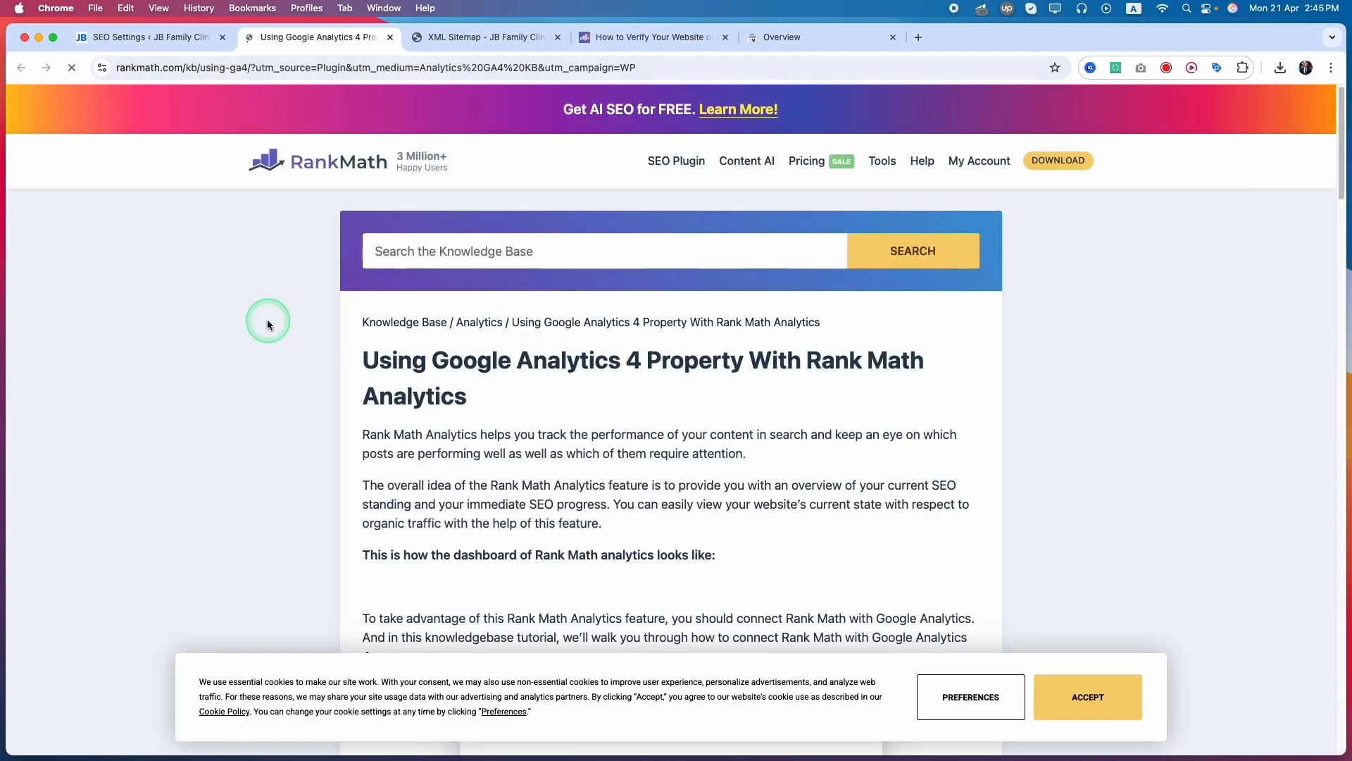
{"action": "scroll", "coordinate": [345, 495], "scroll_direction": "down", "scroll_amount": 8}
{"action": "scroll", "coordinate": [345, 494], "scroll_direction": "up", "scroll_amount": 6}
{"action": "scroll", "coordinate": [345, 496], "scroll_direction": "down", "scroll_amount": 15}
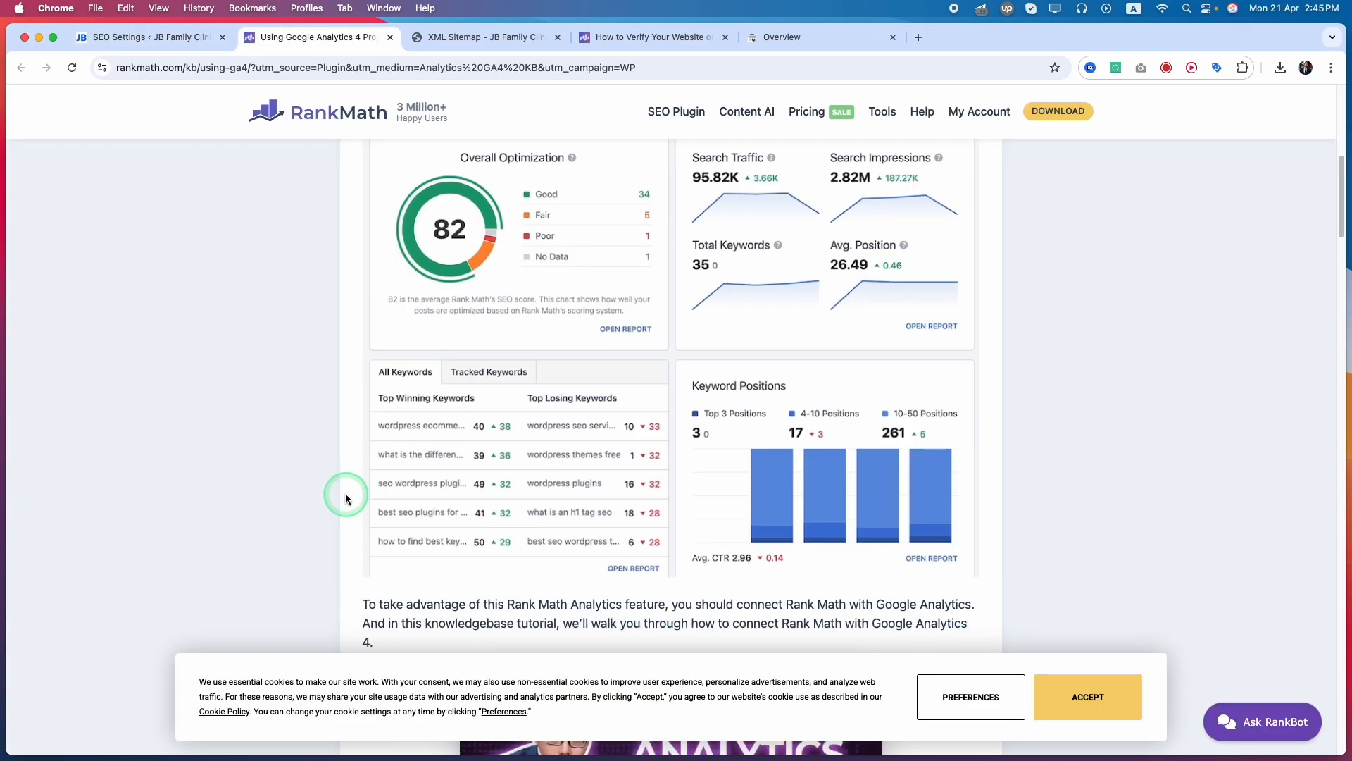
{"action": "scroll", "coordinate": [345, 497], "scroll_direction": "down", "scroll_amount": 10}
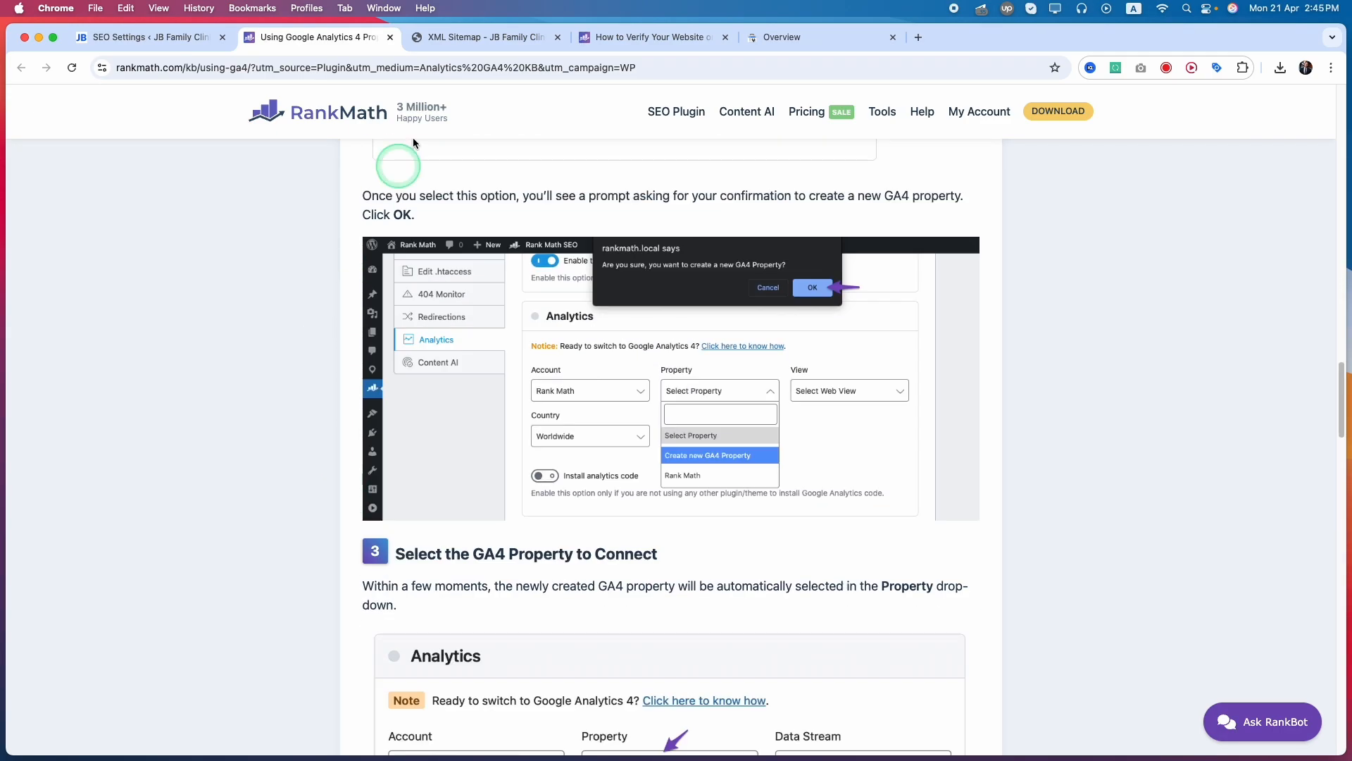
Search the web for "google analytics 4 login" and open Google Analytics from the results
{"action": "left_click", "coordinate": [336, 68]}
{"action": "type", "text": "google analytics 4 login"}
{"action": "key", "text": "Return"}
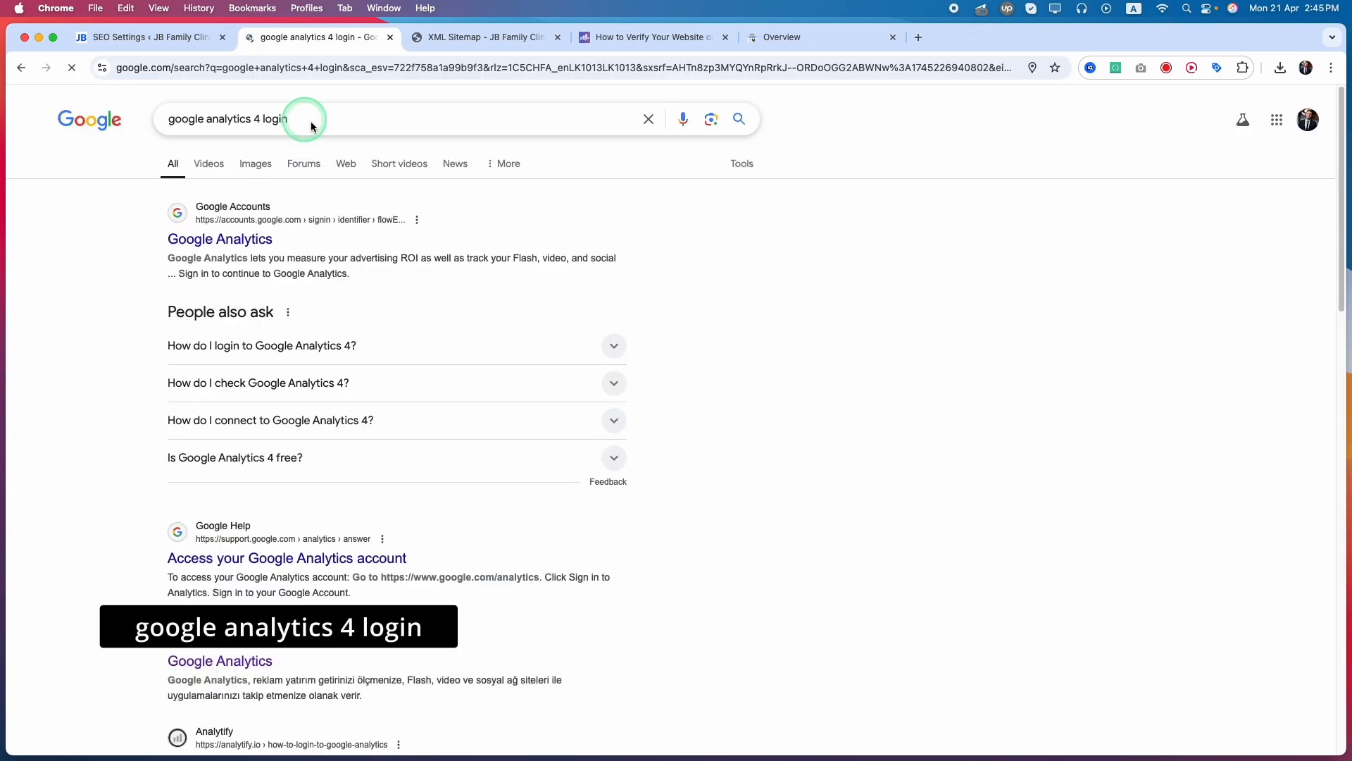
{"action": "left_click", "coordinate": [231, 240]}
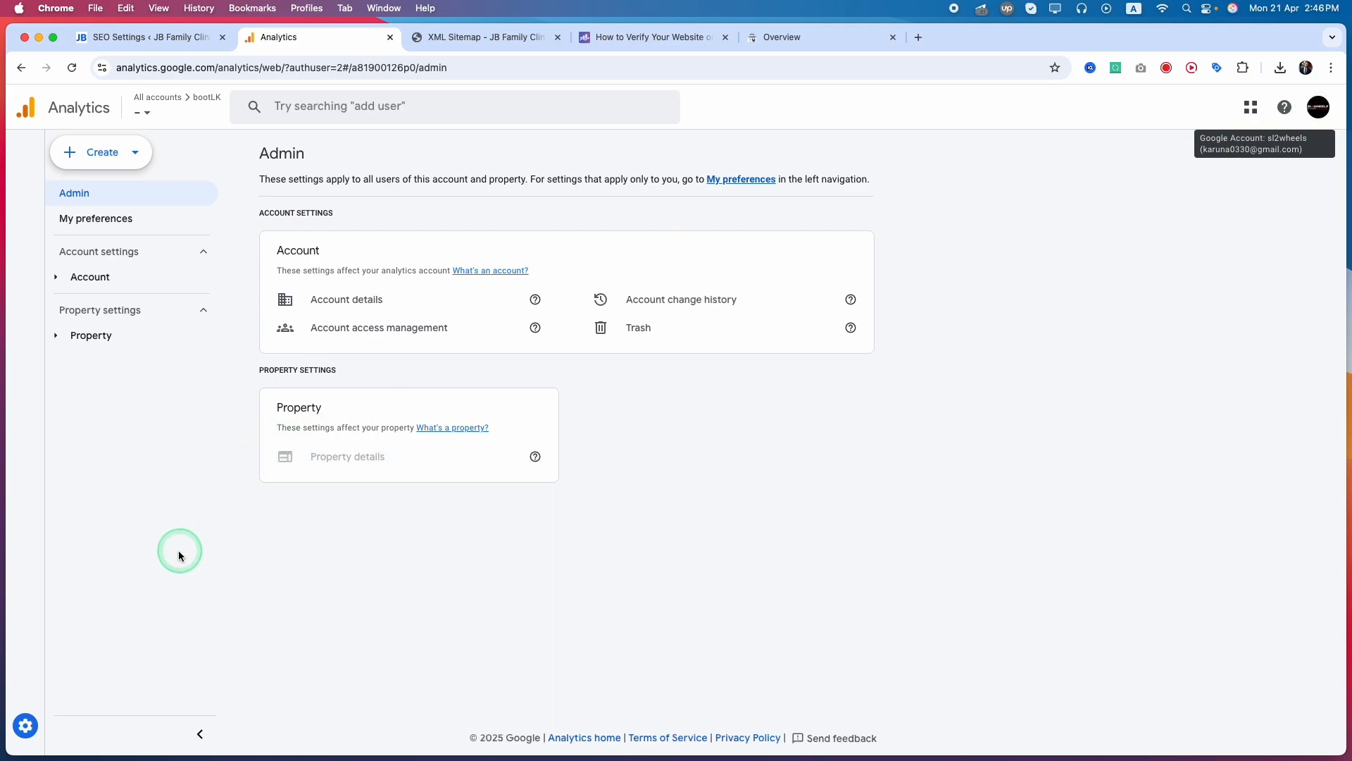
Check the list of existing Analytics accounts and start creating a new account
{"action": "left_click", "coordinate": [171, 108]}
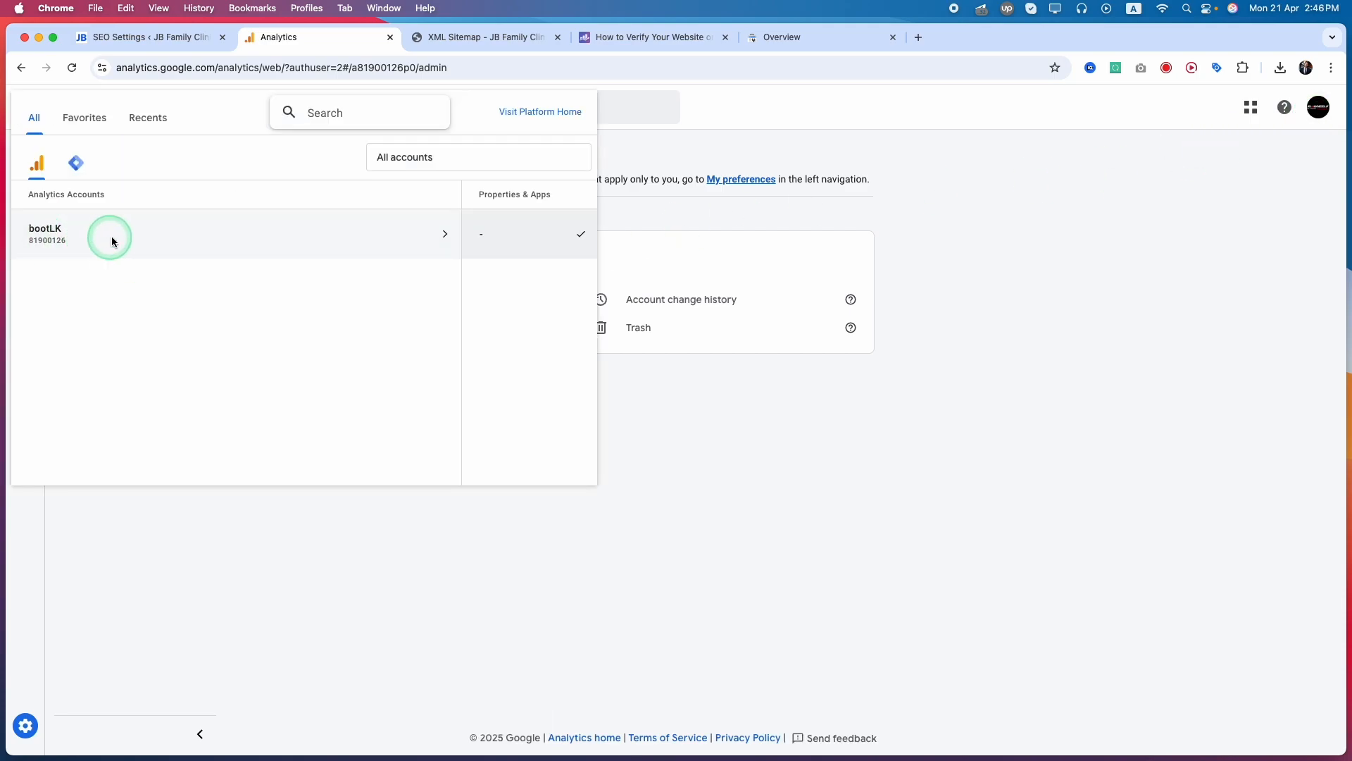
{"action": "left_click", "coordinate": [318, 593]}
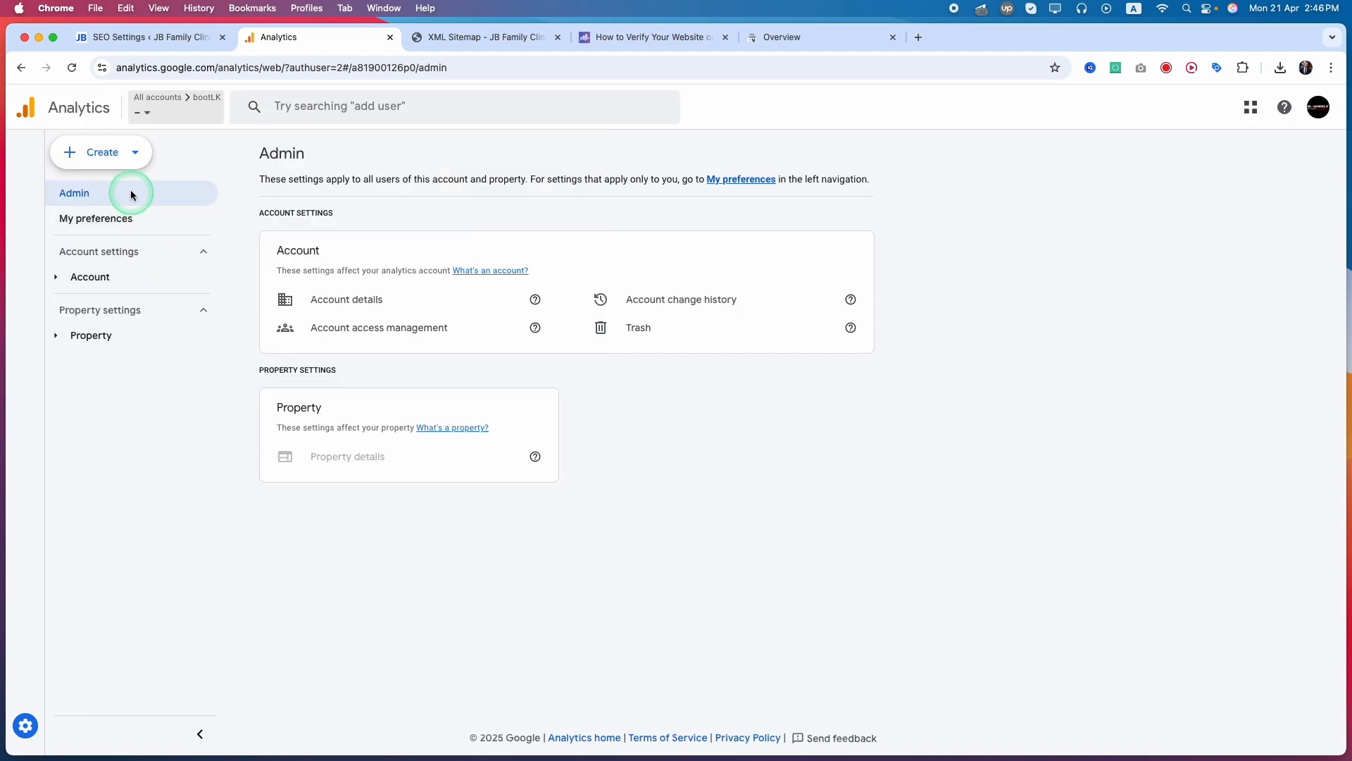
{"action": "left_click", "coordinate": [131, 152]}
{"action": "left_click", "coordinate": [199, 205]}
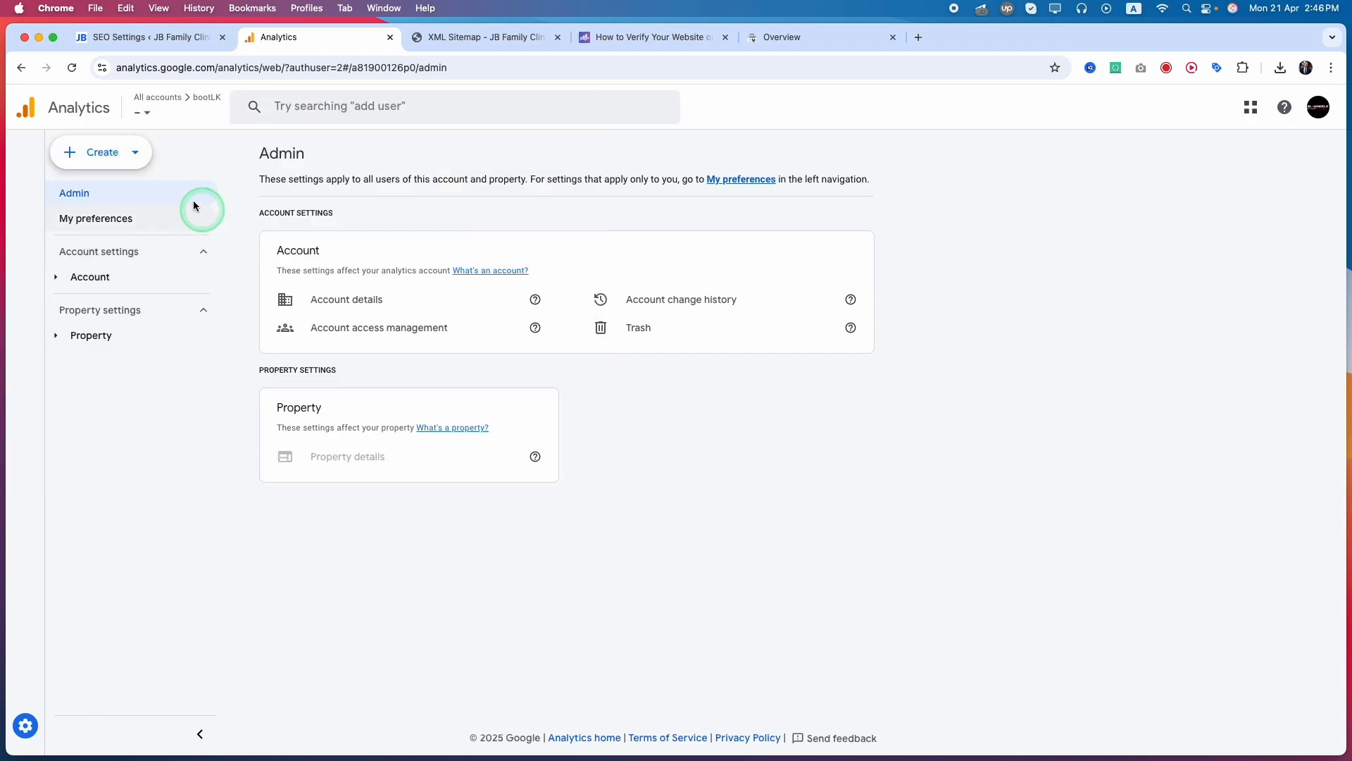
{"action": "left_click", "coordinate": [100, 154]}
{"action": "left_click", "coordinate": [93, 197]}
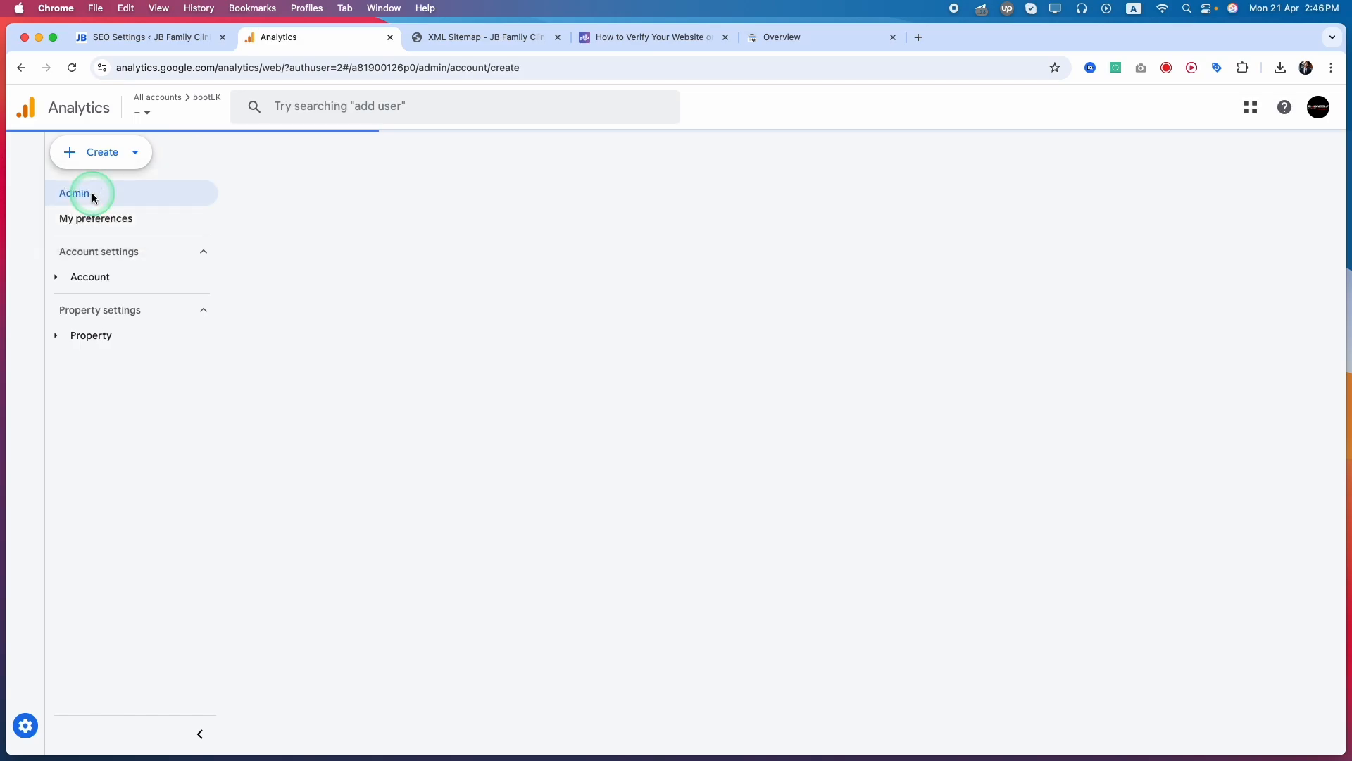
Name the new account My Analytics and continue to property creation with the default data sharing settings
{"action": "left_click", "coordinate": [257, 423]}
{"action": "left_click", "coordinate": [248, 424]}
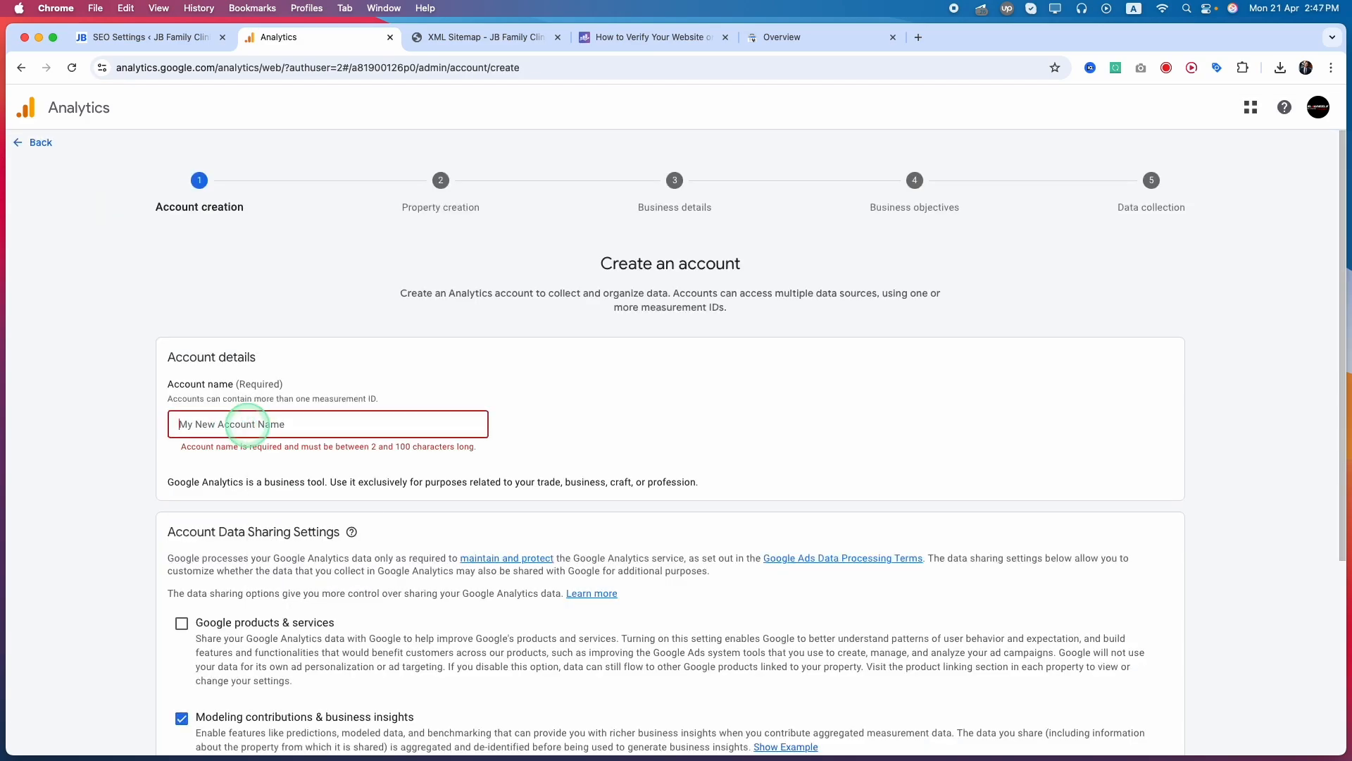
{"action": "type", "text": "My "}
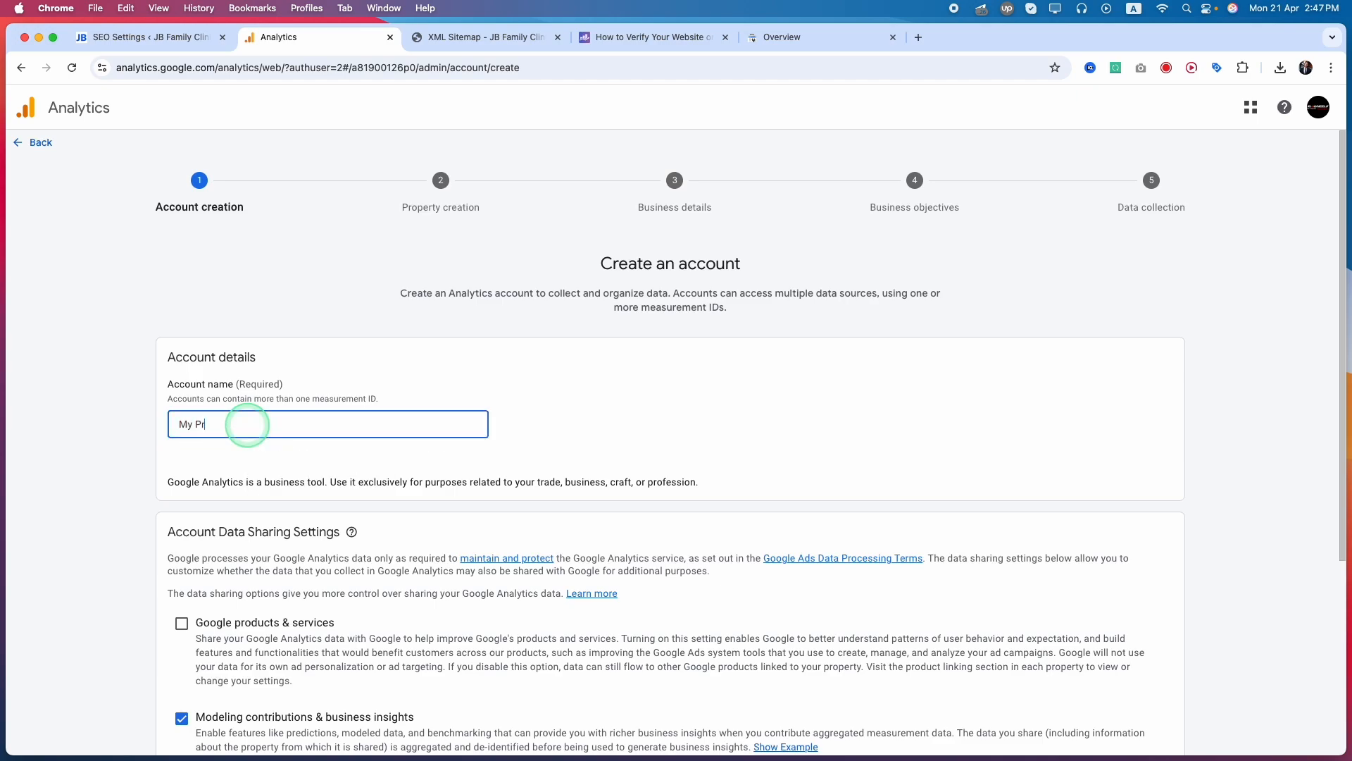
{"action": "type", "text": "Analytics"}
{"action": "scroll", "coordinate": [113, 605], "scroll_direction": "down", "scroll_amount": 5}
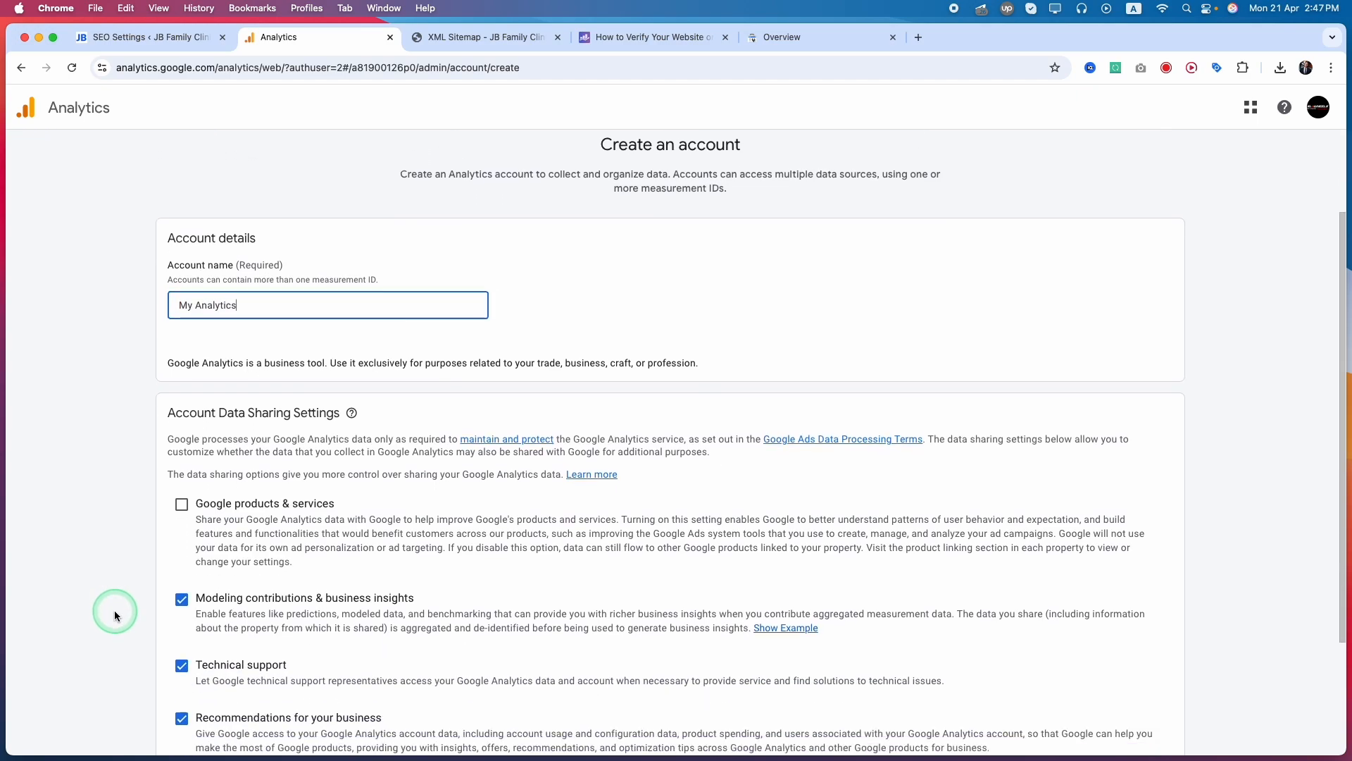
{"action": "left_click", "coordinate": [181, 725]}
Name the property JB Family Clinic, check the reporting country and time zone lists, and continue to the business details
{"action": "left_click", "coordinate": [536, 418]}
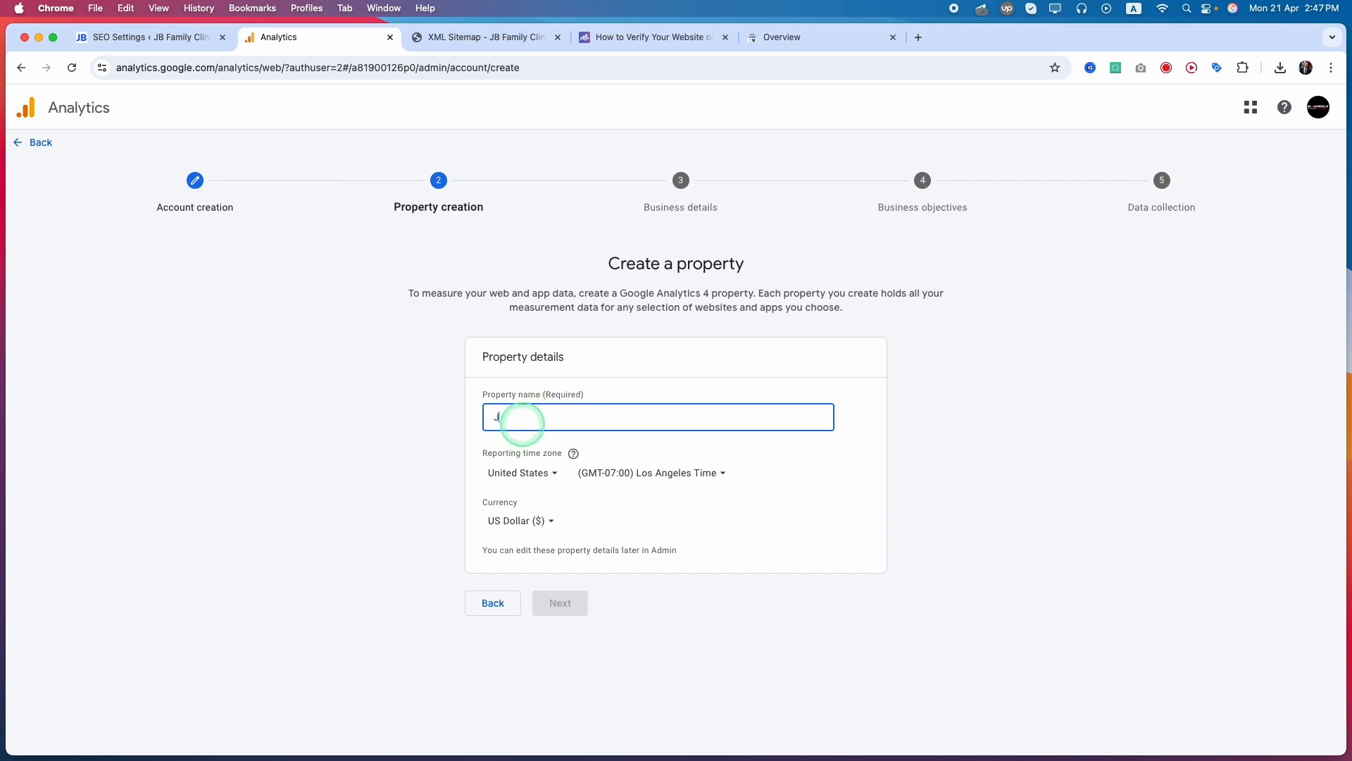
{"action": "type", "text": "JB Family Clinic"}
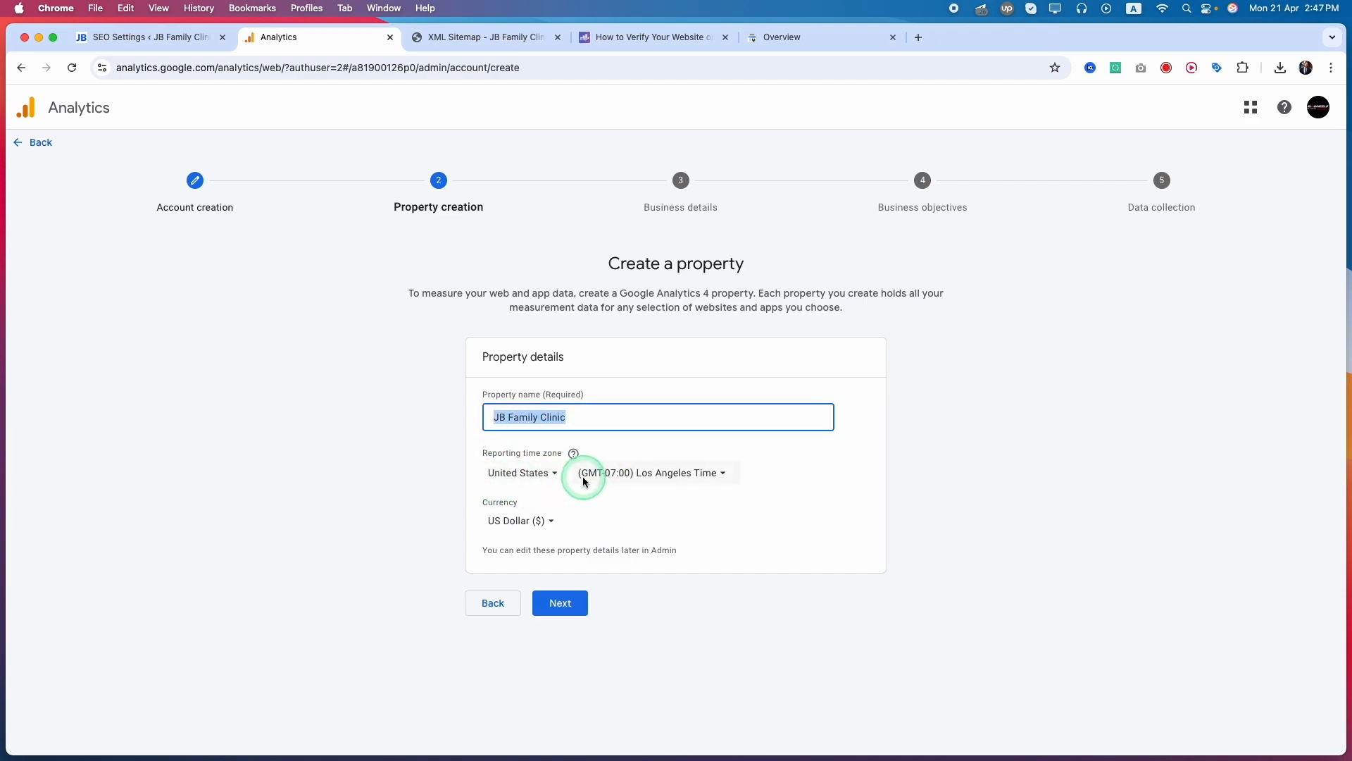
{"action": "left_click", "coordinate": [529, 473]}
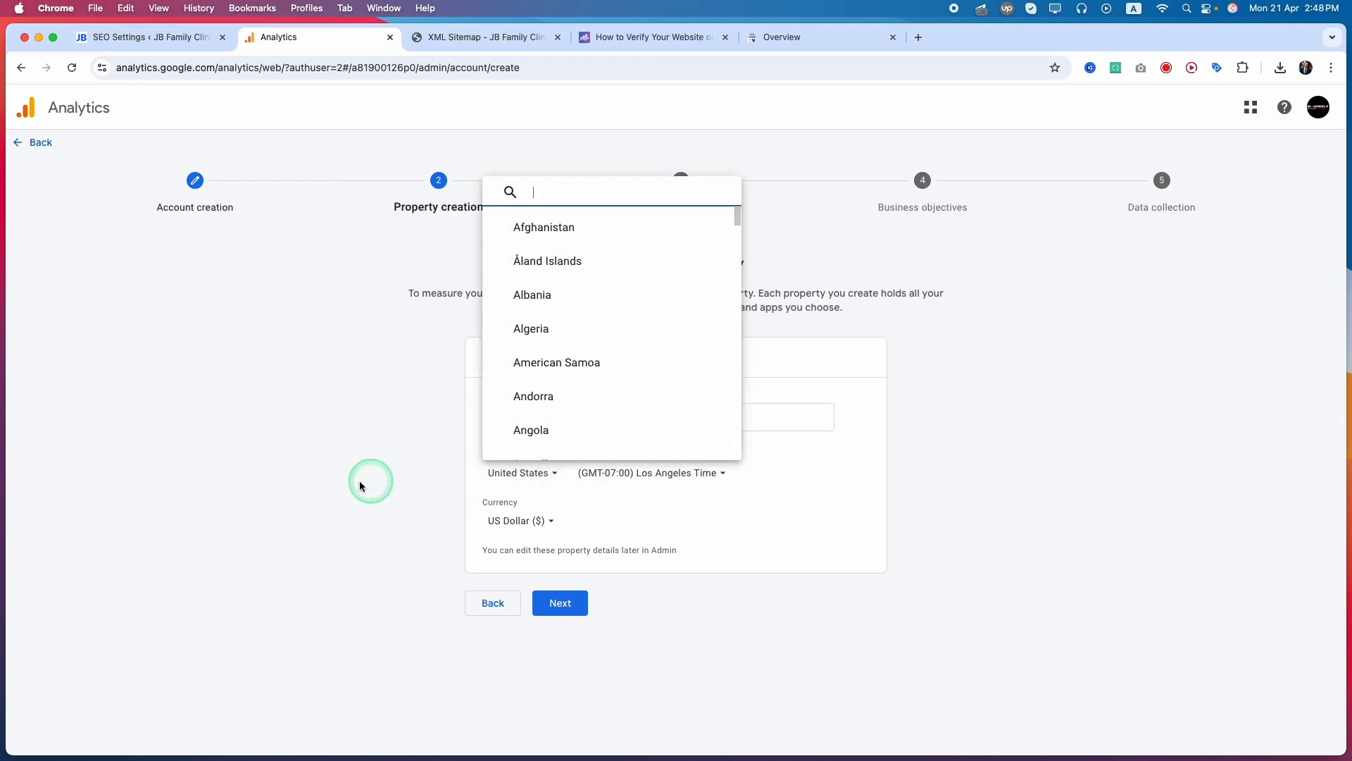
{"action": "left_click", "coordinate": [497, 474]}
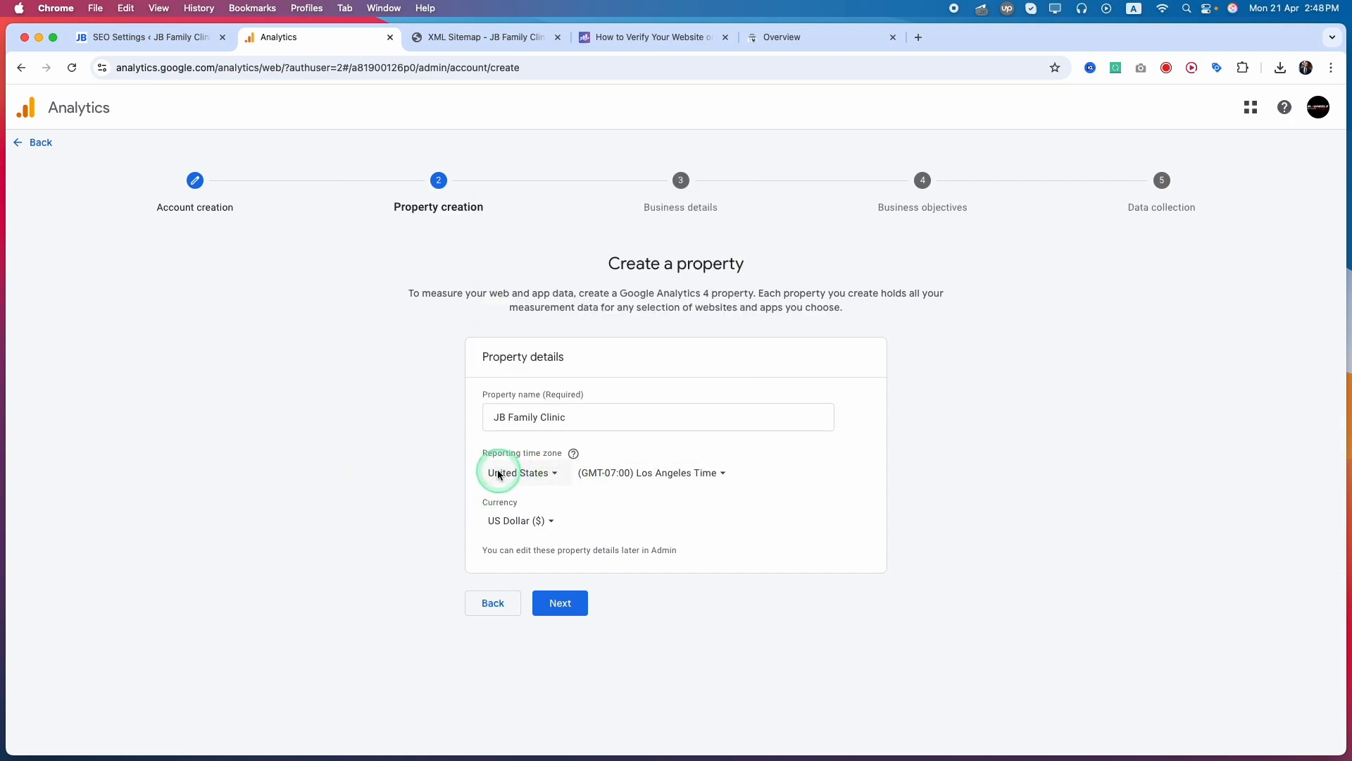
{"action": "left_click", "coordinate": [670, 476]}
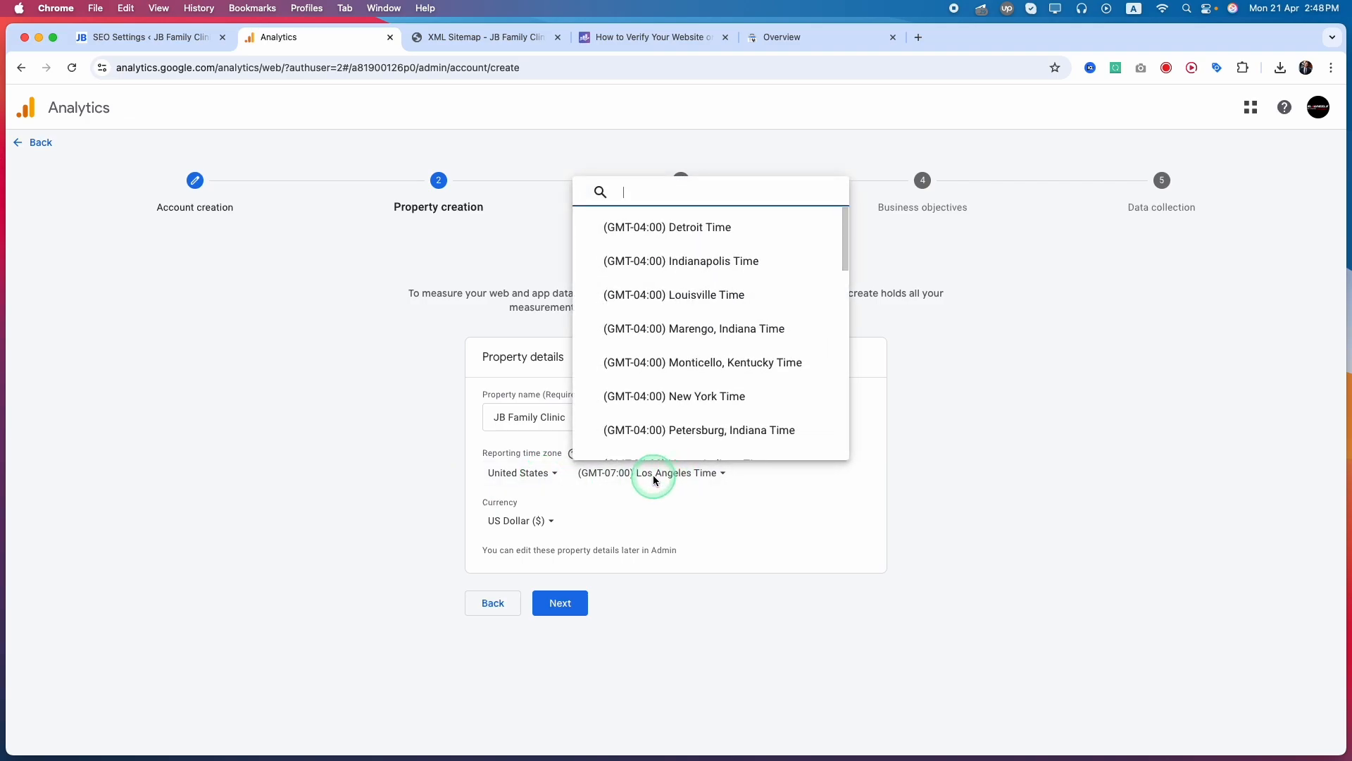
{"action": "left_click", "coordinate": [654, 479]}
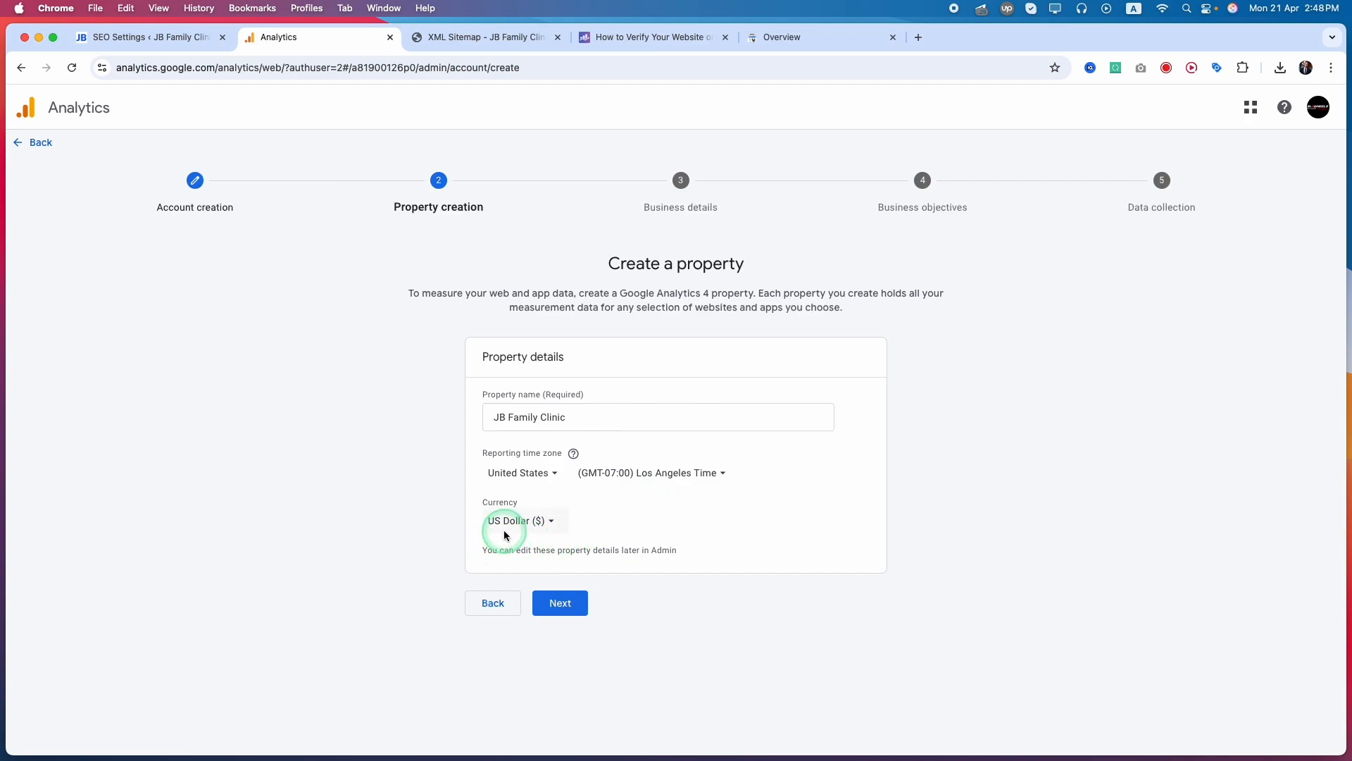
{"action": "left_click", "coordinate": [555, 609]}
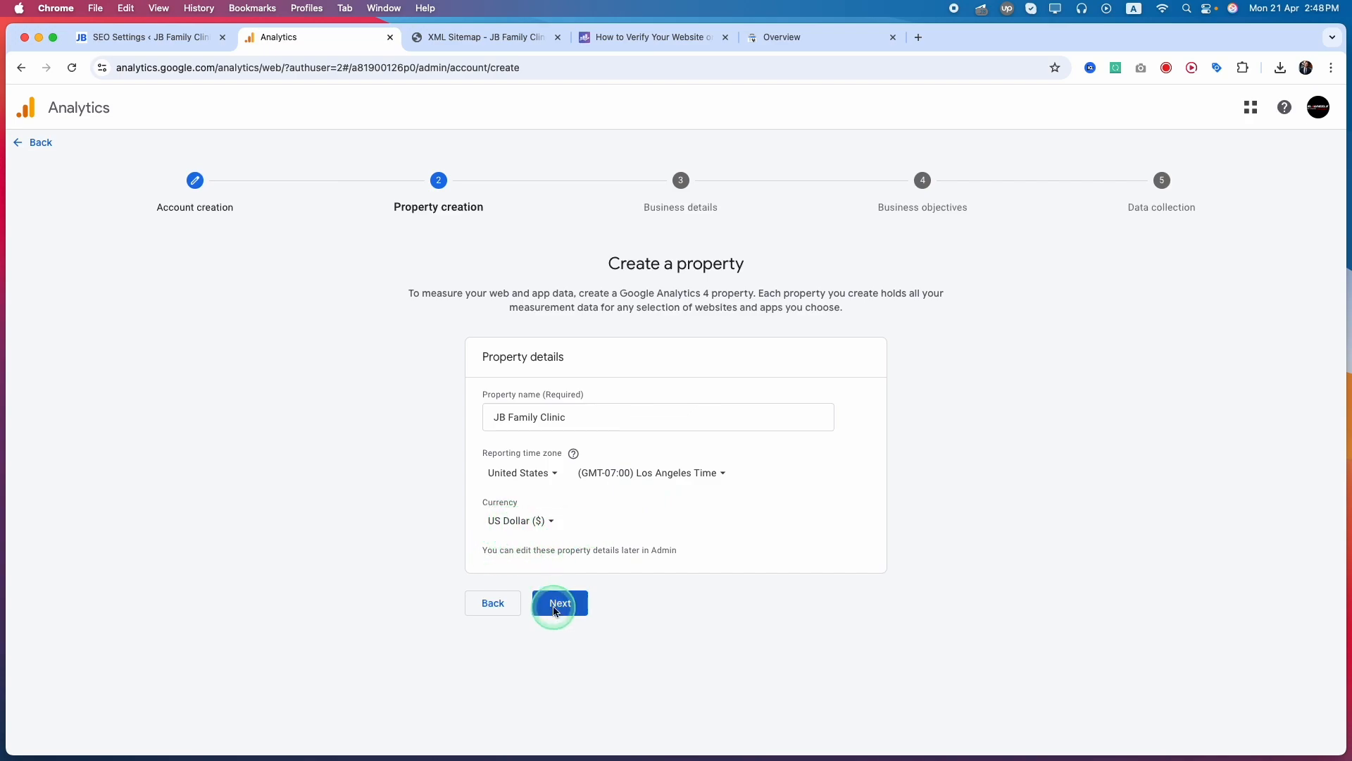
Describe the business with the Health industry category and the Small size of 1 to 10 employees, and continue to the business objectives
{"action": "left_click", "coordinate": [523, 430]}
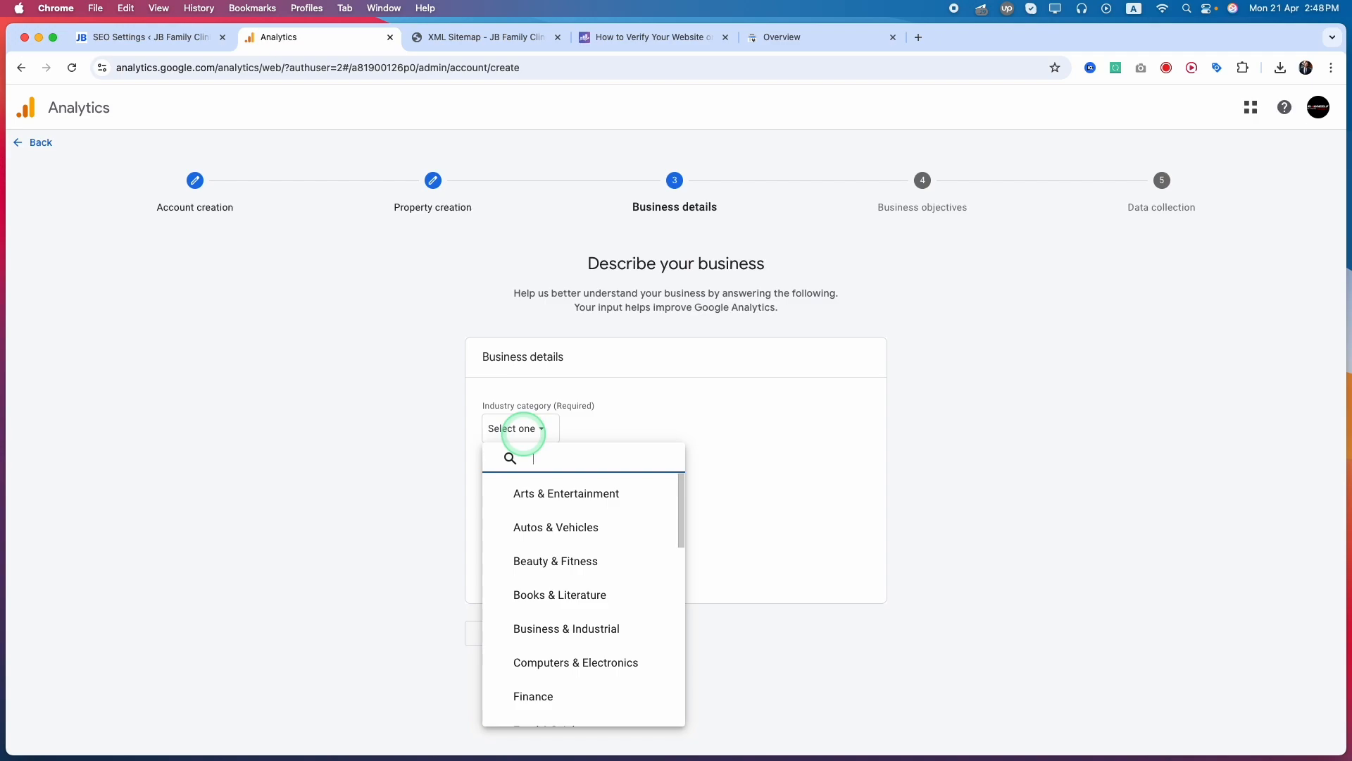
{"action": "type", "text": "he"}
{"action": "key", "text": "BackSpace"}
{"action": "key", "text": "BackSpace"}
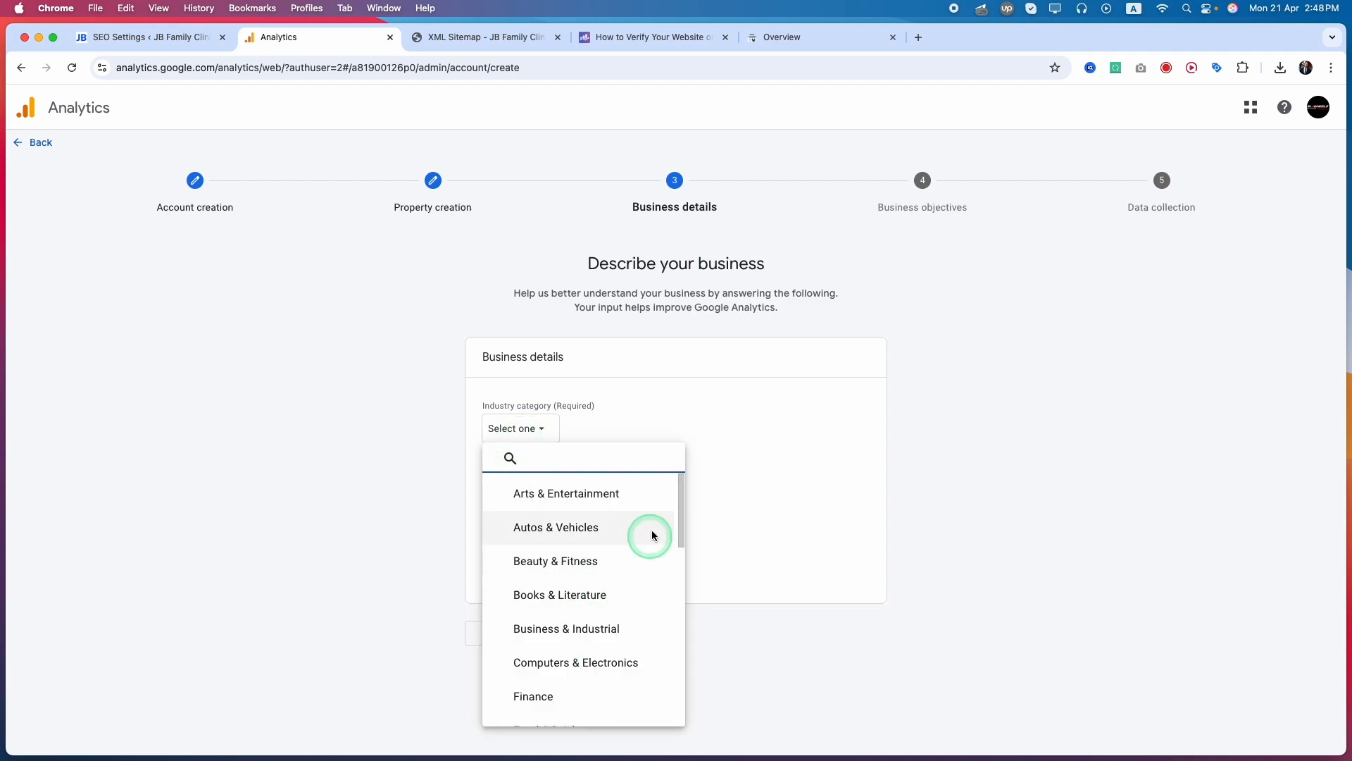
{"action": "mouse_move", "coordinate": [683, 504]}
{"action": "left_mouse_down"}
{"action": "mouse_move", "coordinate": [676, 704]}
{"action": "mouse_move", "coordinate": [679, 580]}
{"action": "left_mouse_up"}
{"action": "left_click", "coordinate": [514, 548]}
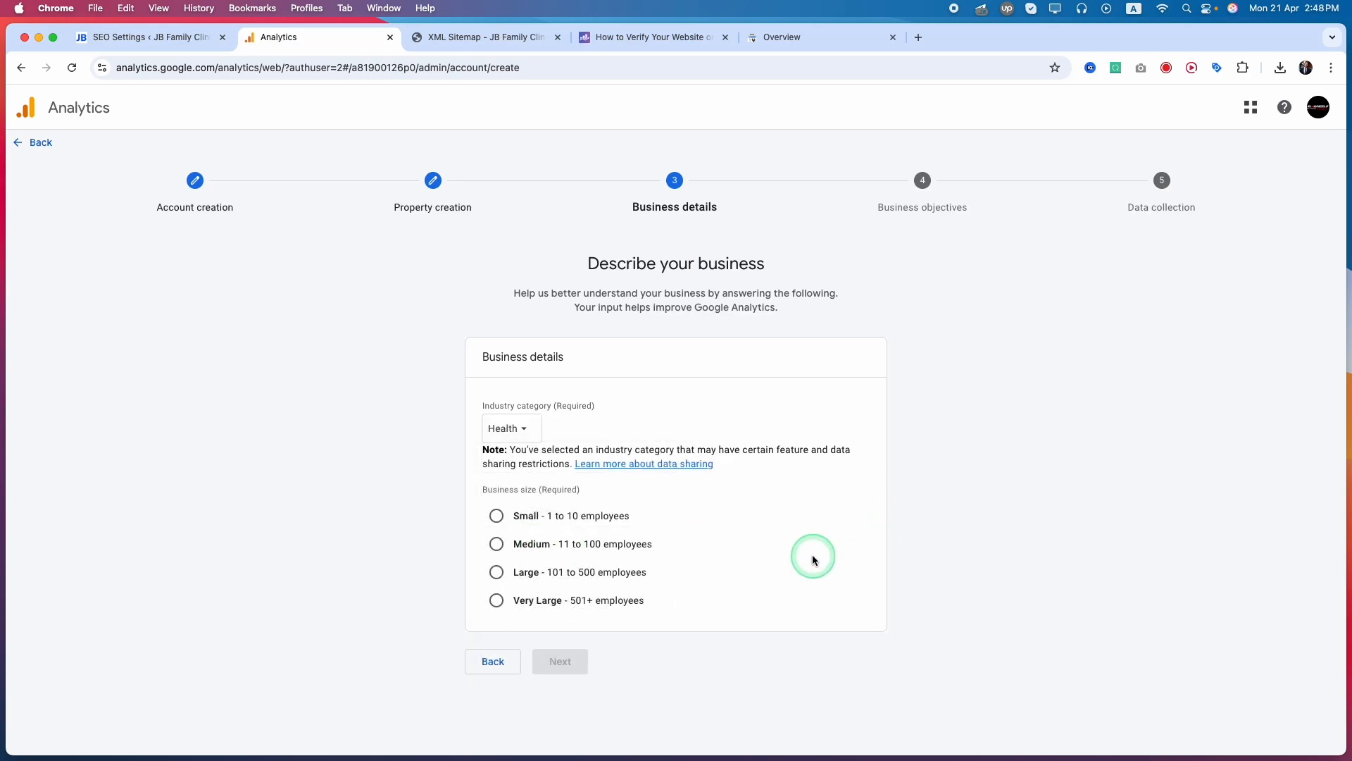
{"action": "left_click", "coordinate": [521, 430]}
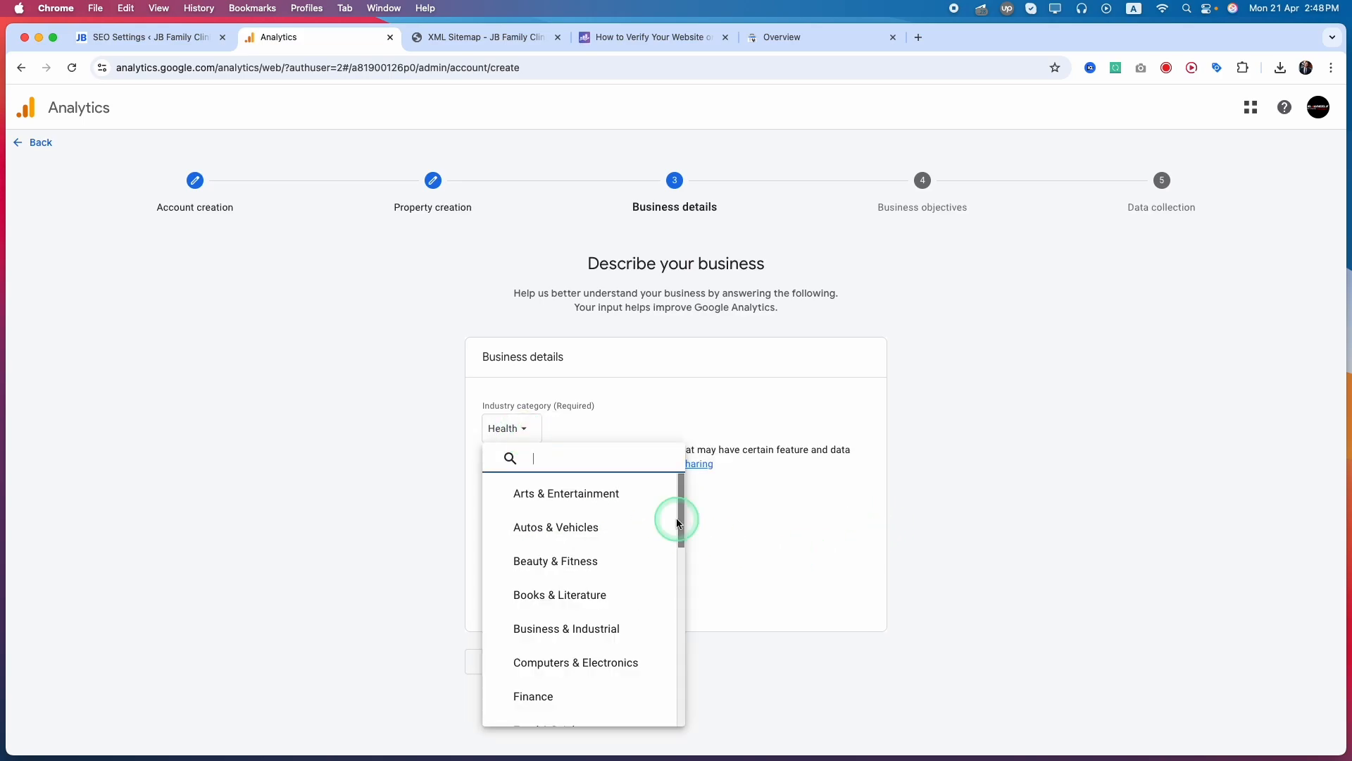
{"action": "left_click_drag", "start_coordinate": [678, 522], "coordinate": [705, 717]}
{"action": "left_click", "coordinate": [775, 528]}
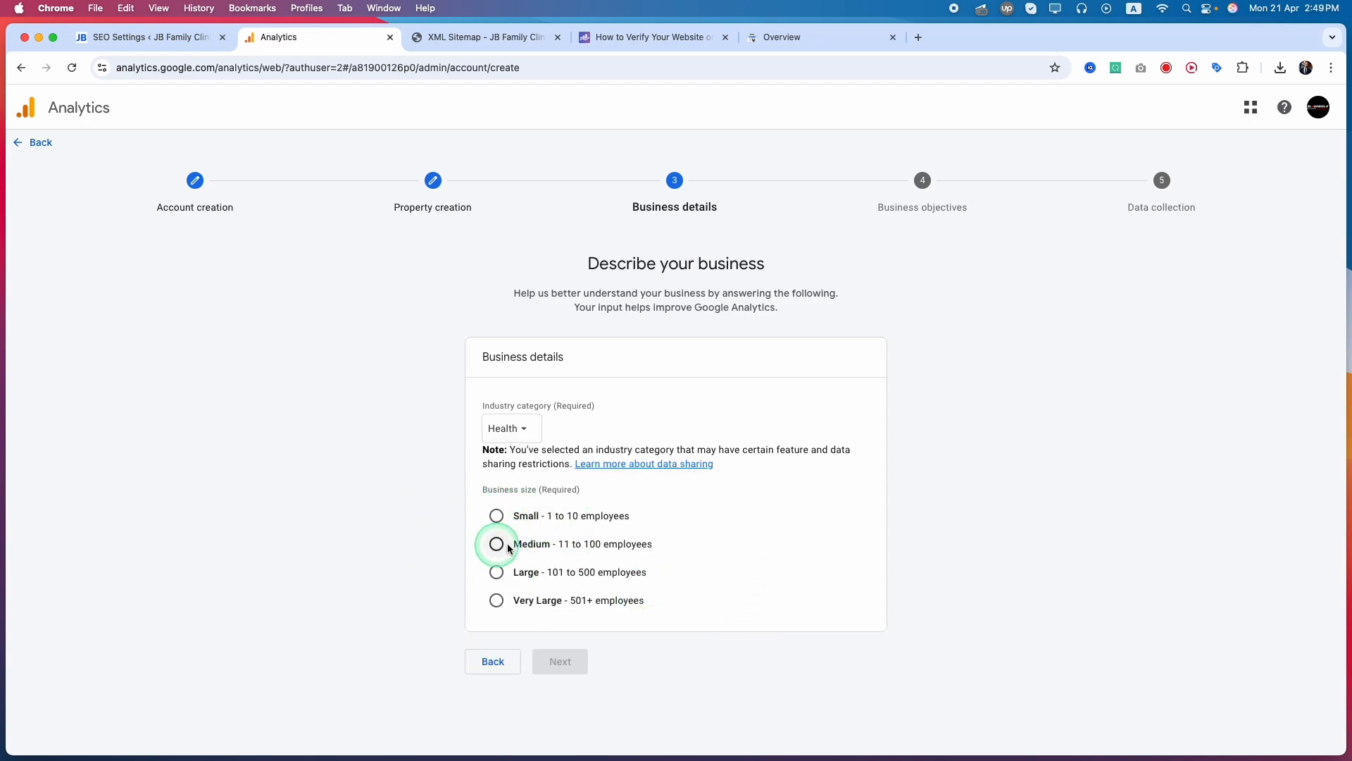
{"action": "left_click", "coordinate": [497, 517]}
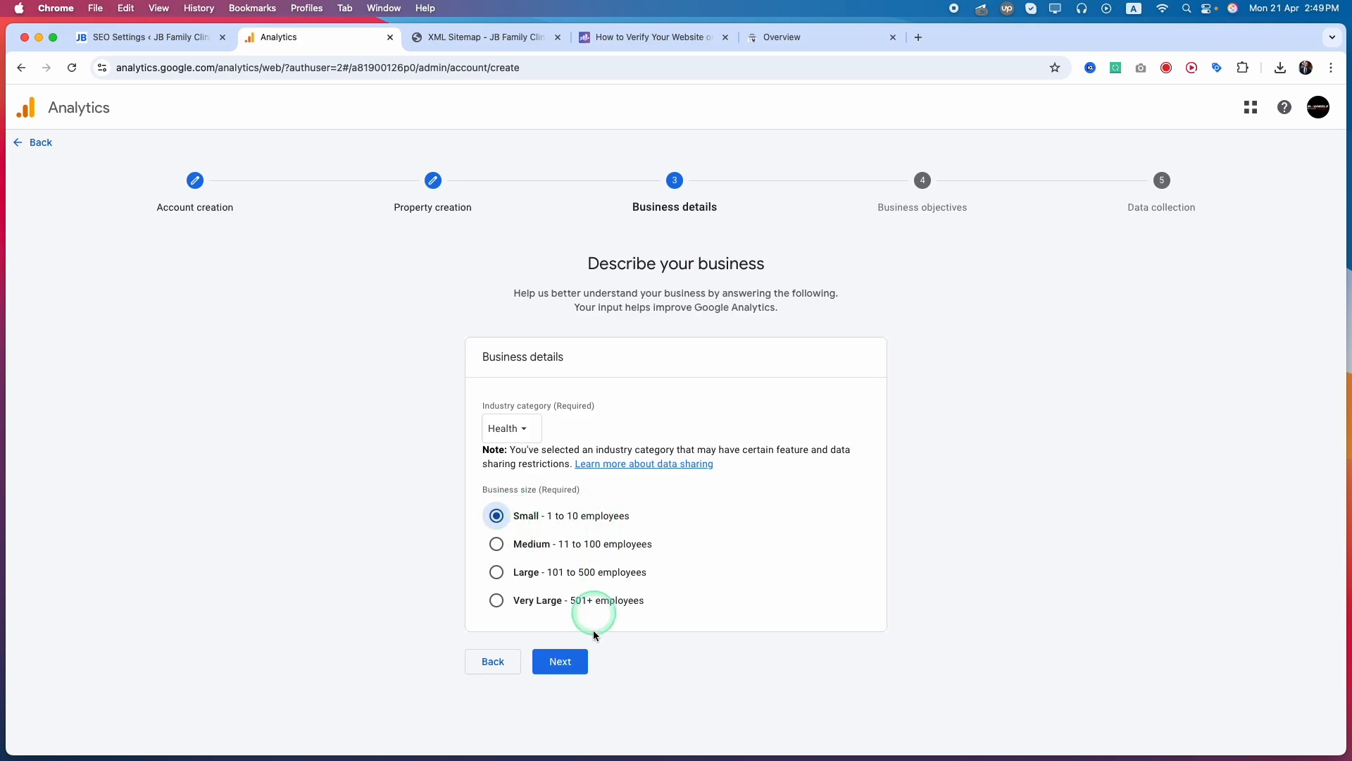
{"action": "left_click", "coordinate": [561, 662]}
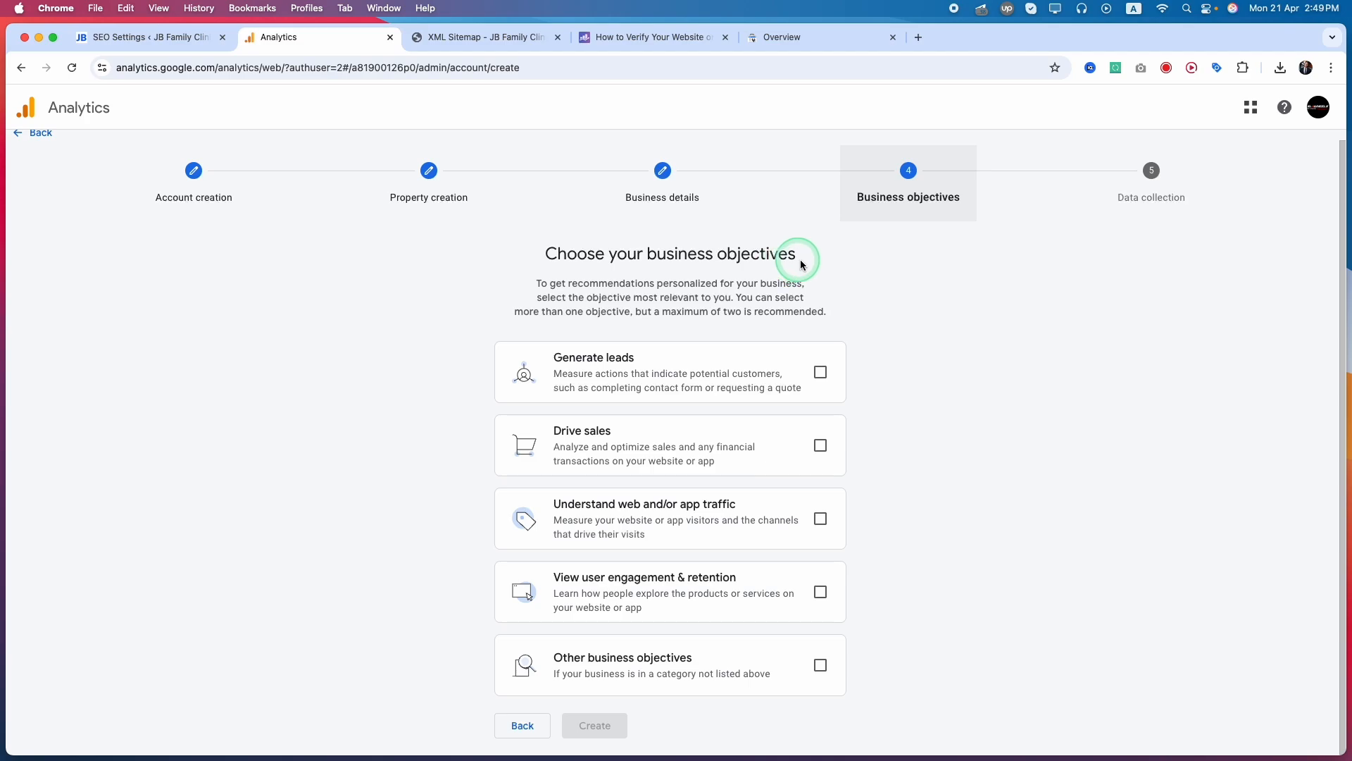
Choose the objectives View user engagement & retention and Understand web and/or app traffic, and create the property
{"action": "left_click", "coordinate": [820, 595]}
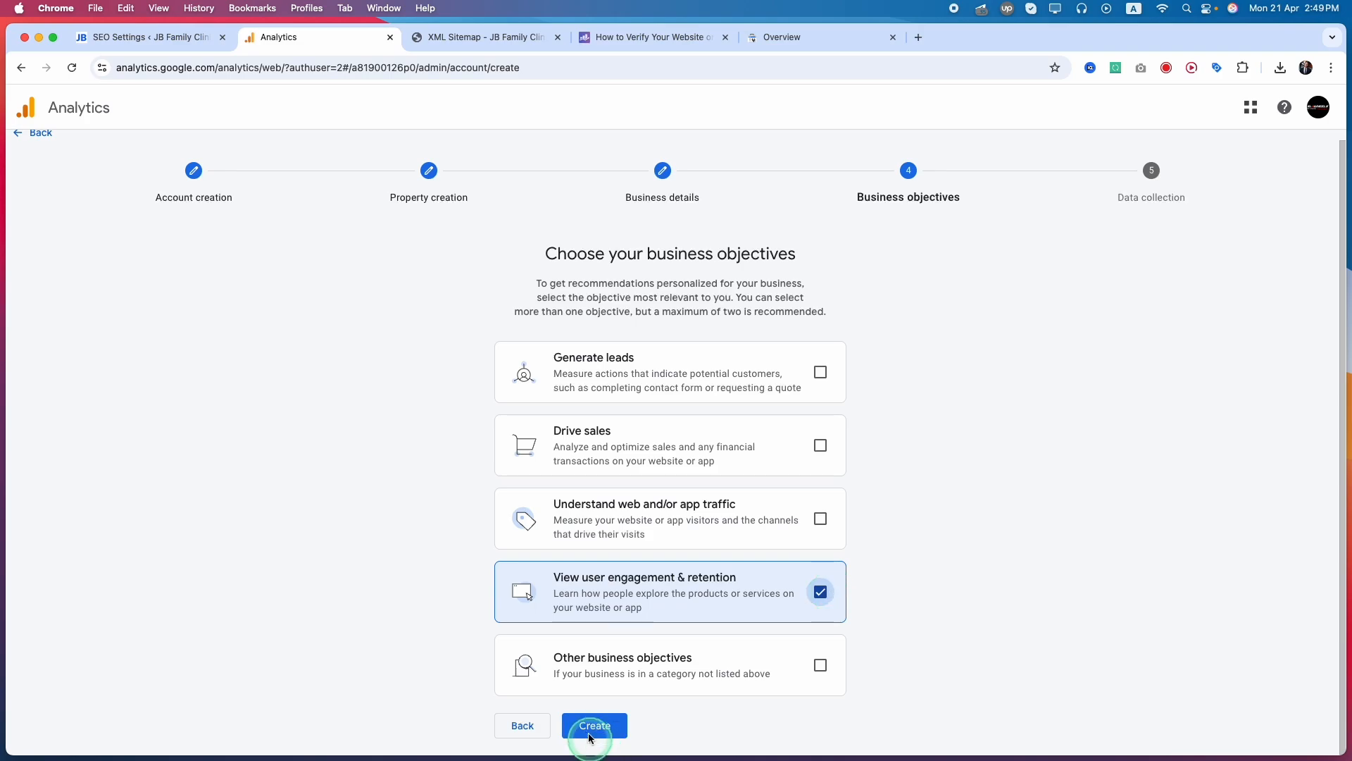
{"action": "left_click", "coordinate": [779, 538]}
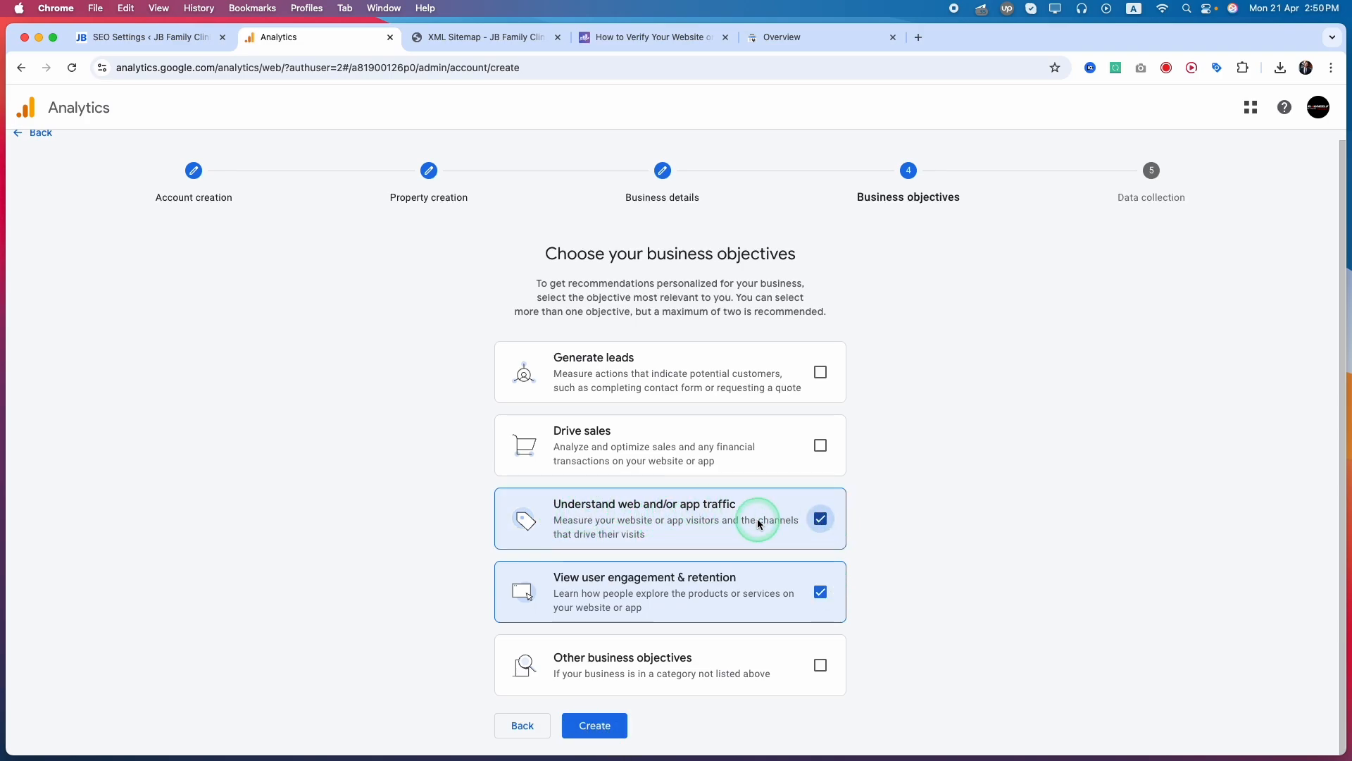
{"action": "left_click", "coordinate": [610, 728]}
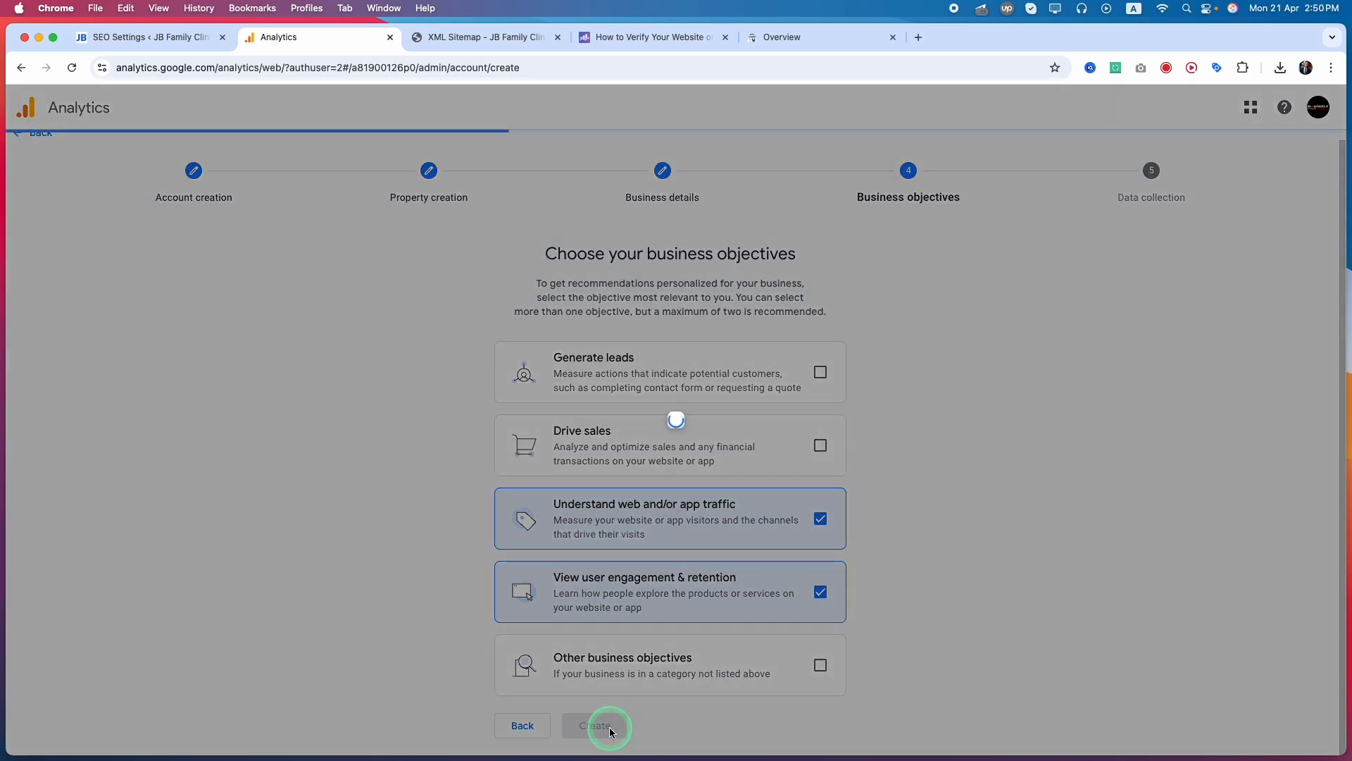
Accept the Google Analytics terms of service together with the Data Processing Terms, and choose Web as the data collection platform
{"action": "left_click", "coordinate": [490, 550]}
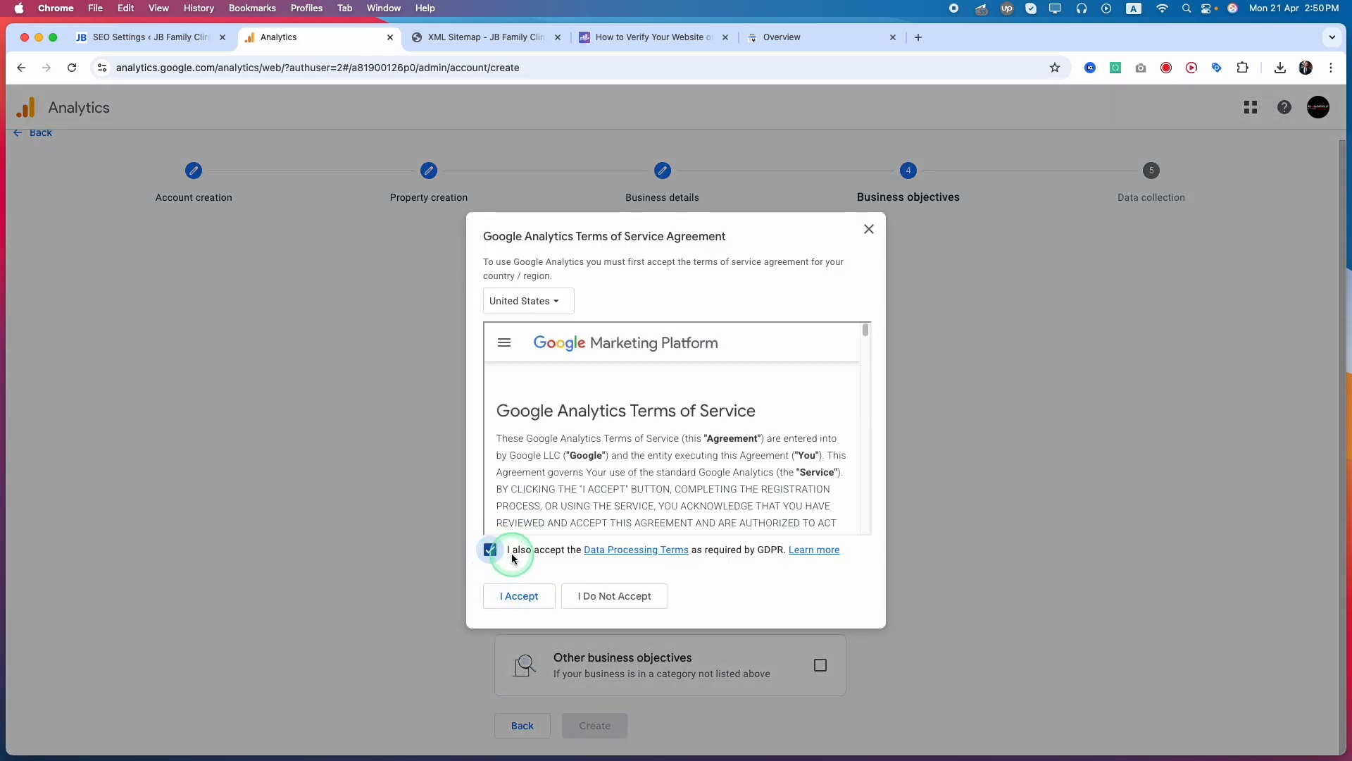
{"action": "left_click", "coordinate": [520, 610]}
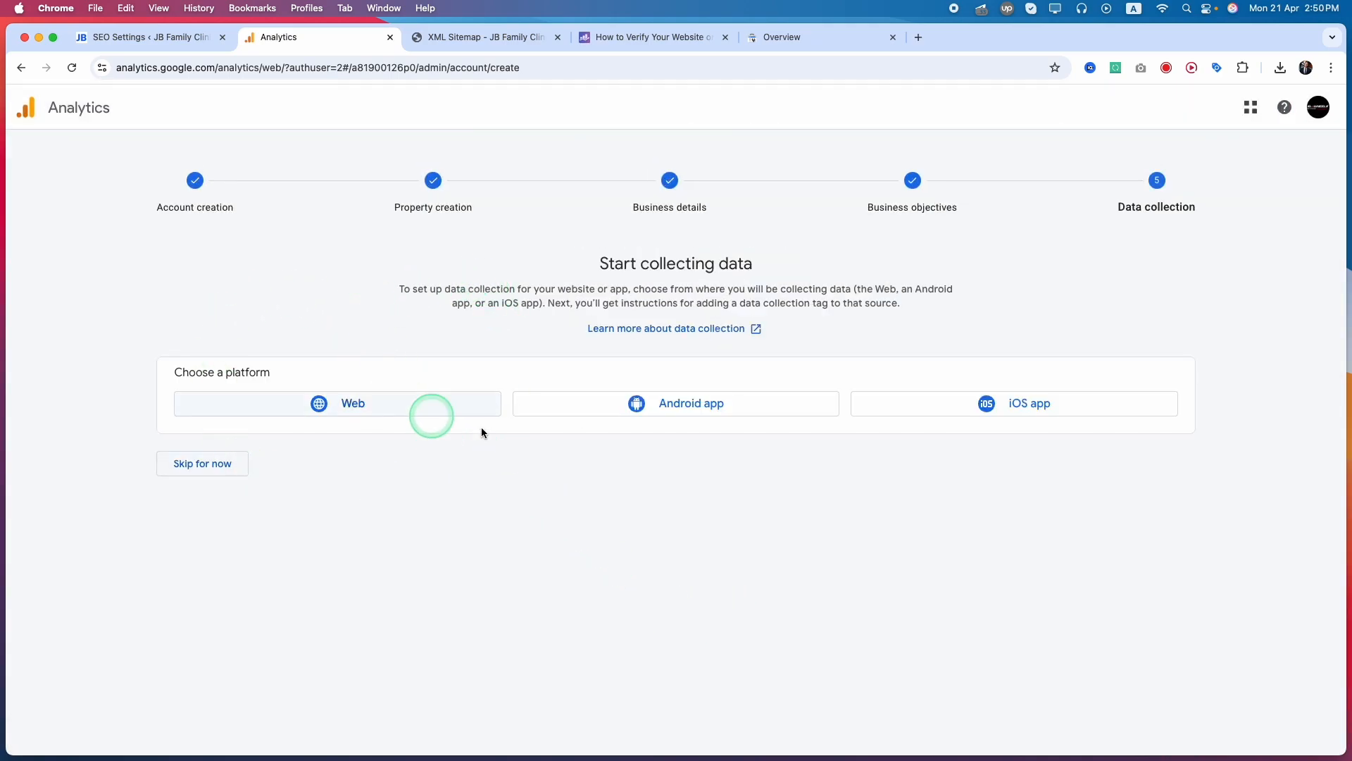
{"action": "left_click", "coordinate": [366, 403]}
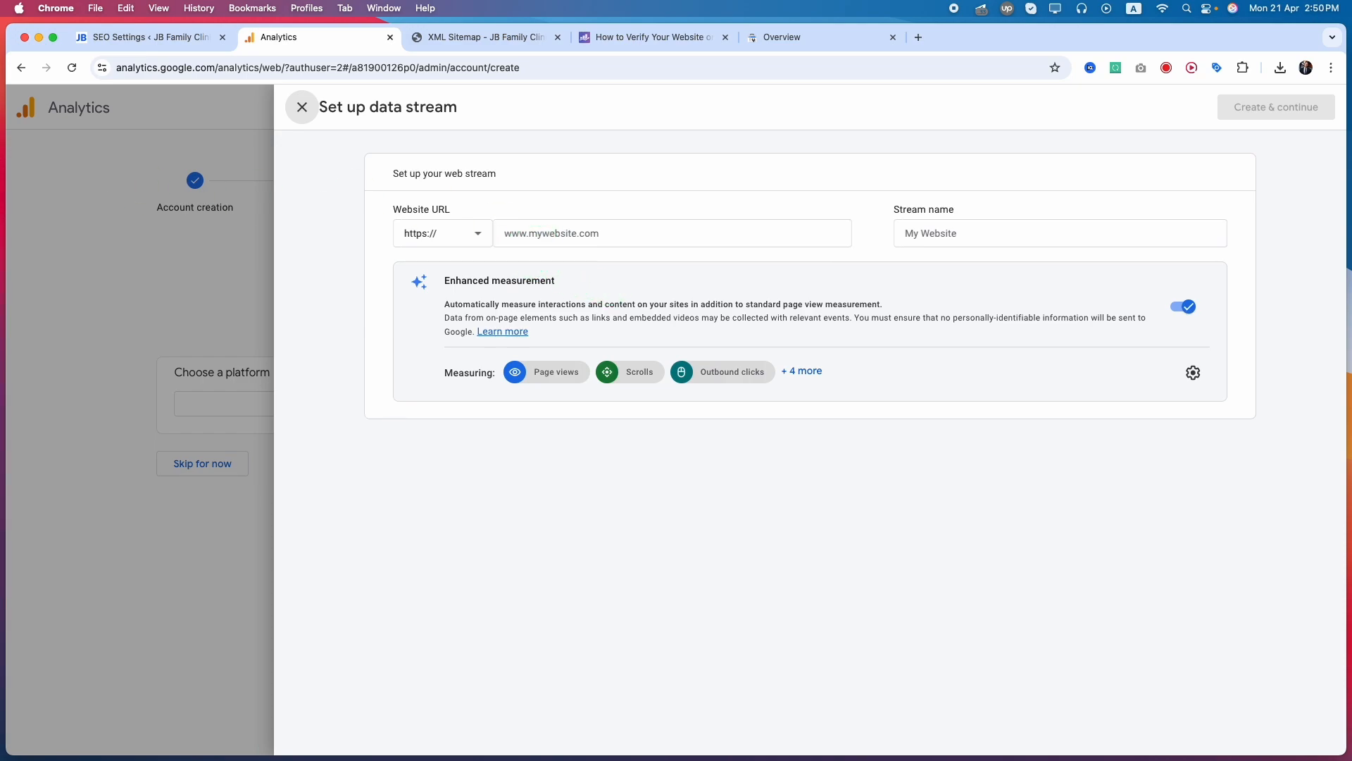
{"action": "left_click", "coordinate": [516, 239]}
{"action": "type", "text": "customwebsitedesign.us"}
{"action": "left_click", "coordinate": [446, 240]}
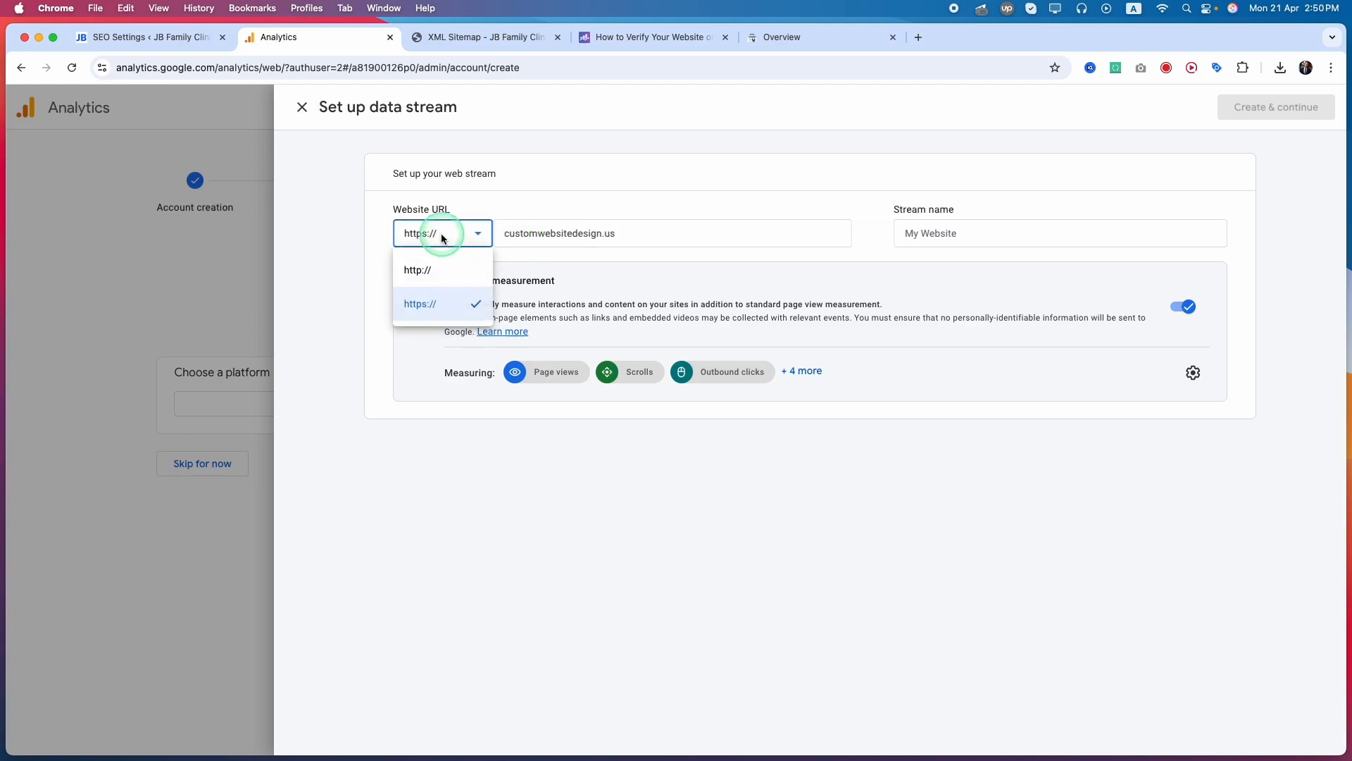
{"action": "left_click", "coordinate": [443, 238]}
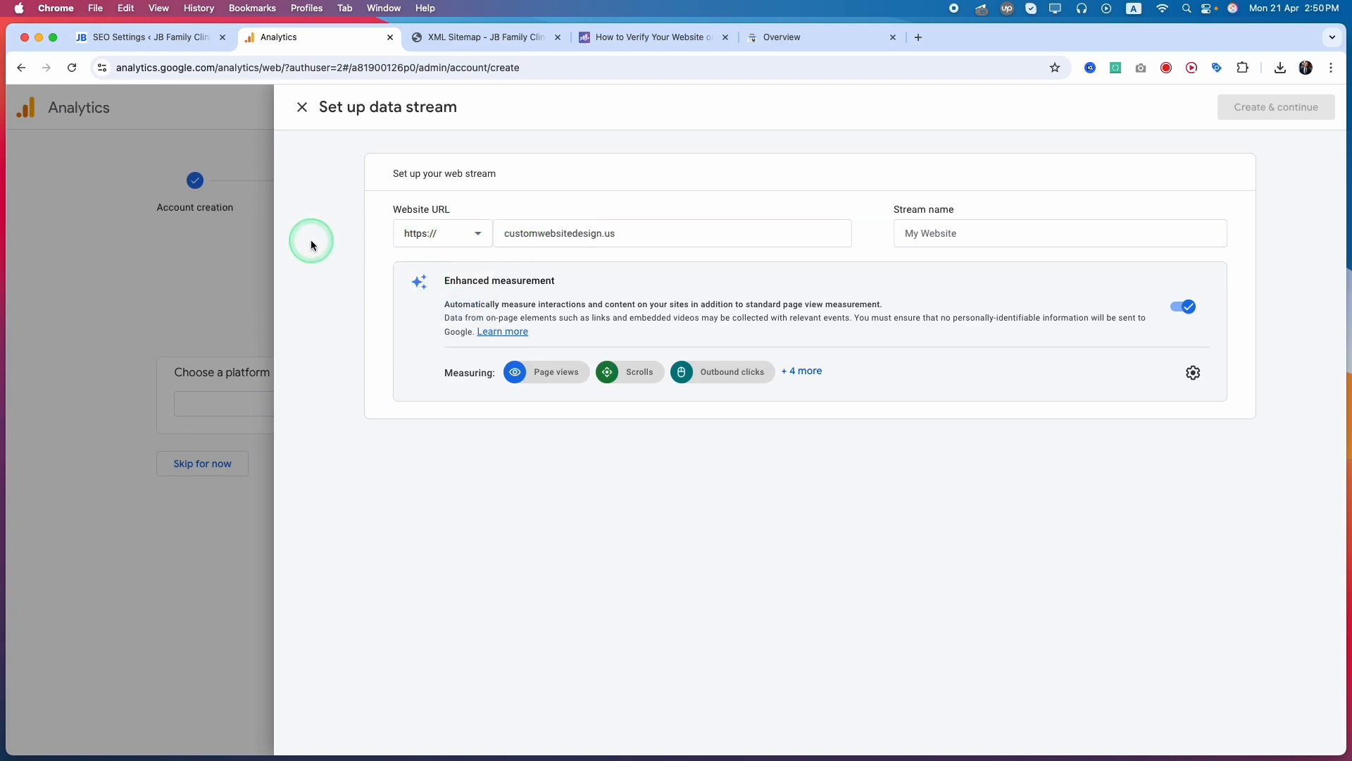
{"action": "left_click", "coordinate": [949, 233]}
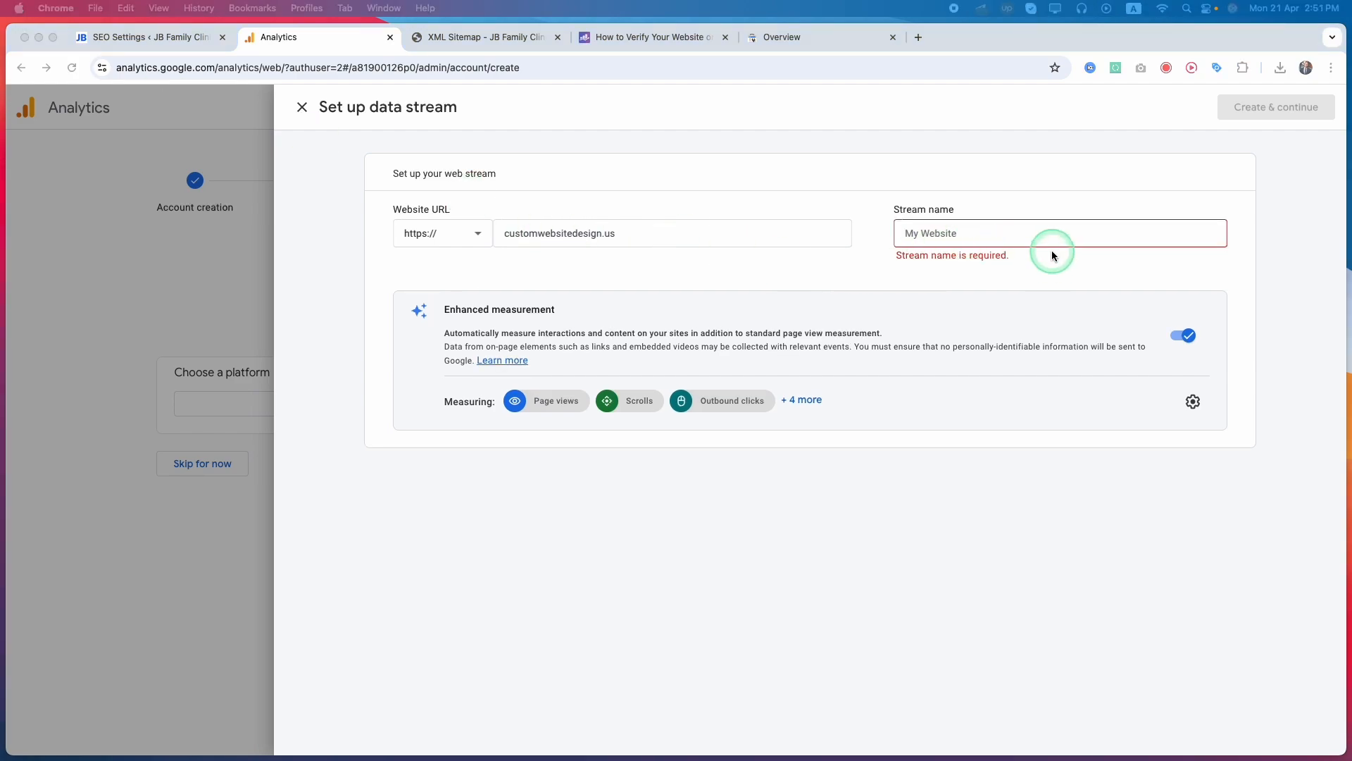
{"action": "left_click", "coordinate": [1051, 252]}
{"action": "type", "text": "JB Family Clinic"}
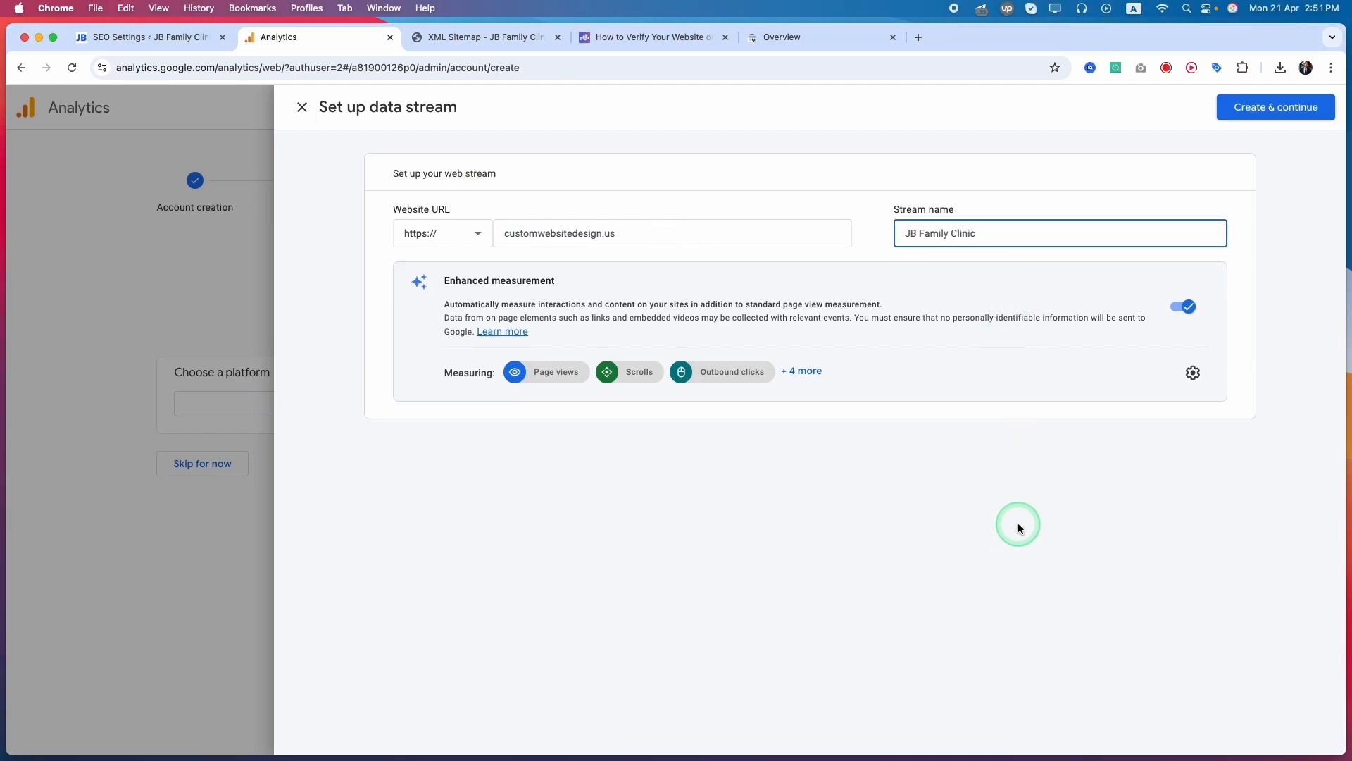
{"action": "left_click", "coordinate": [1274, 111]}
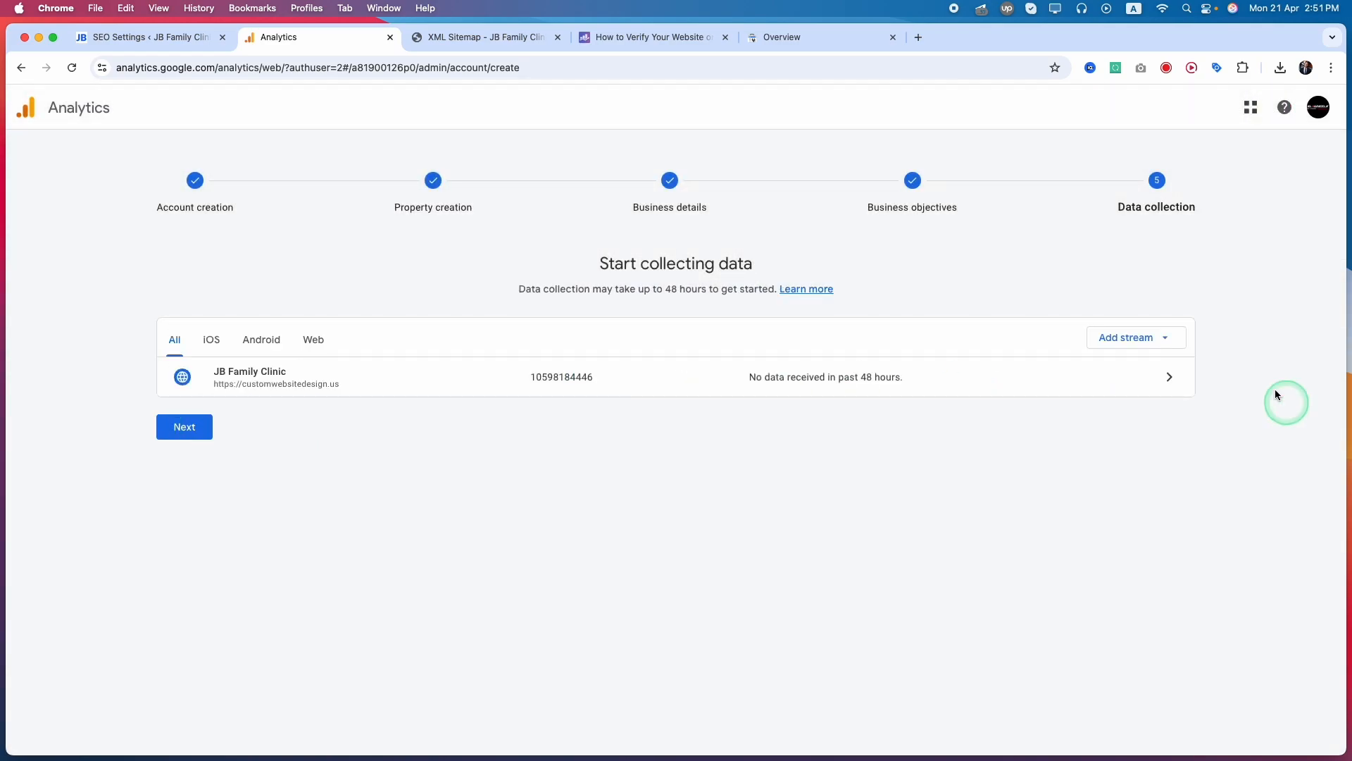
{"action": "left_click", "coordinate": [182, 429]}
{"action": "left_click", "coordinate": [604, 268]}
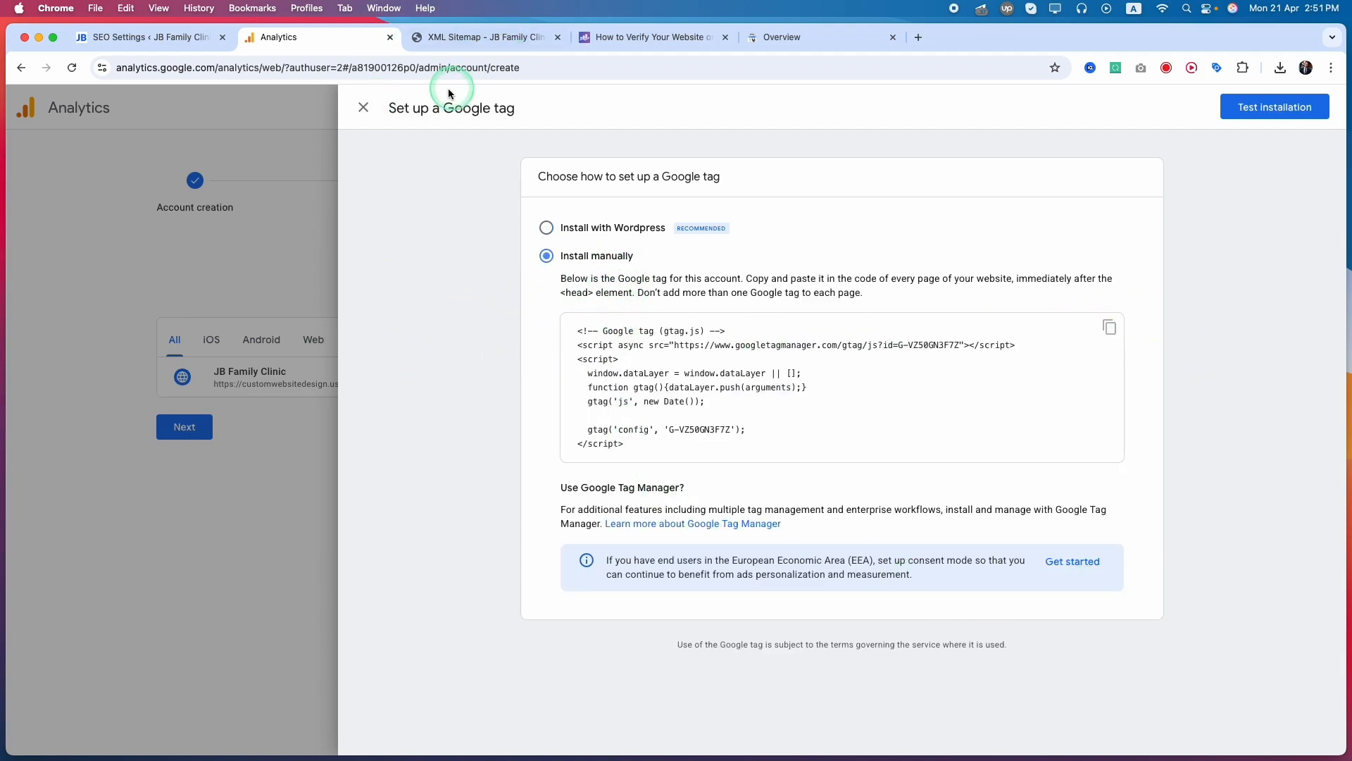
Return to the Rank Math settings, reload them, and reconnect the Google account, granting Rank Math SEO access again
{"action": "left_click", "coordinate": [154, 37]}
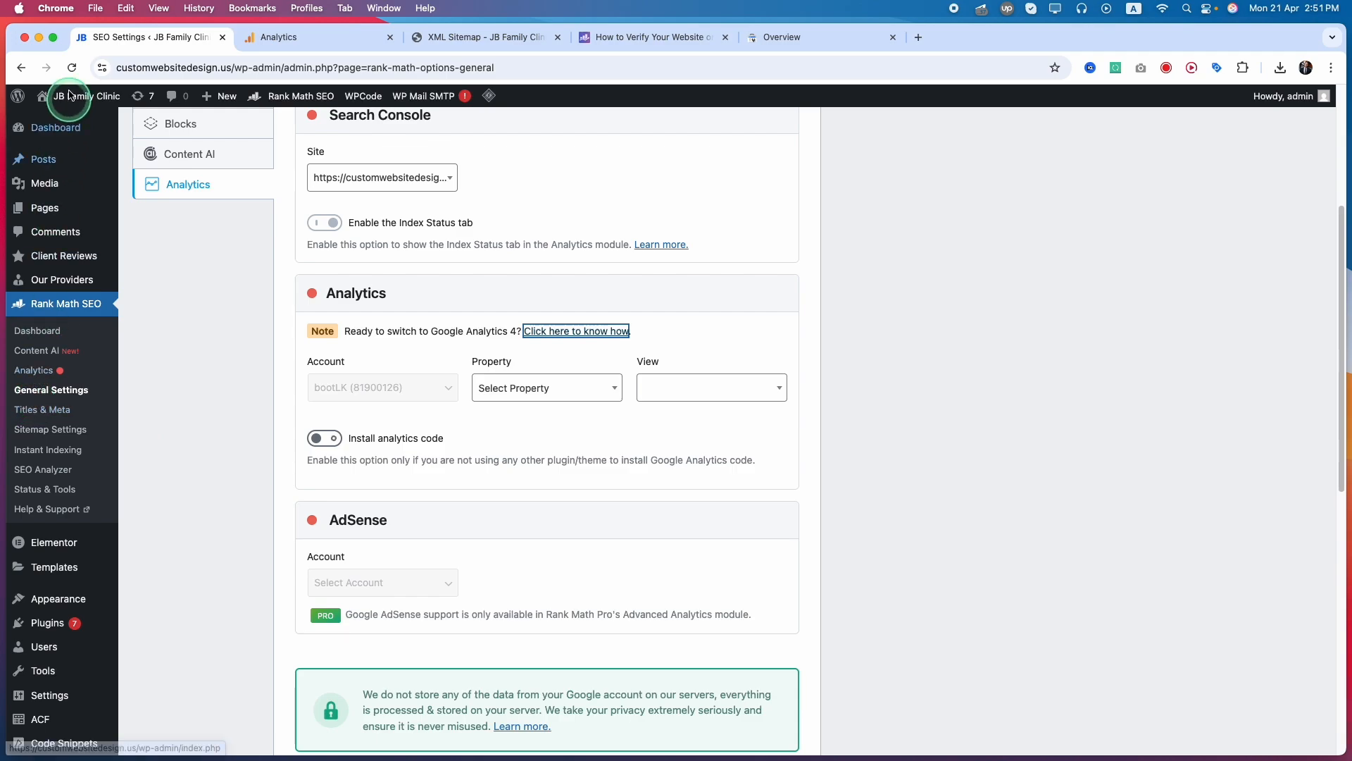
{"action": "left_click", "coordinate": [72, 68]}
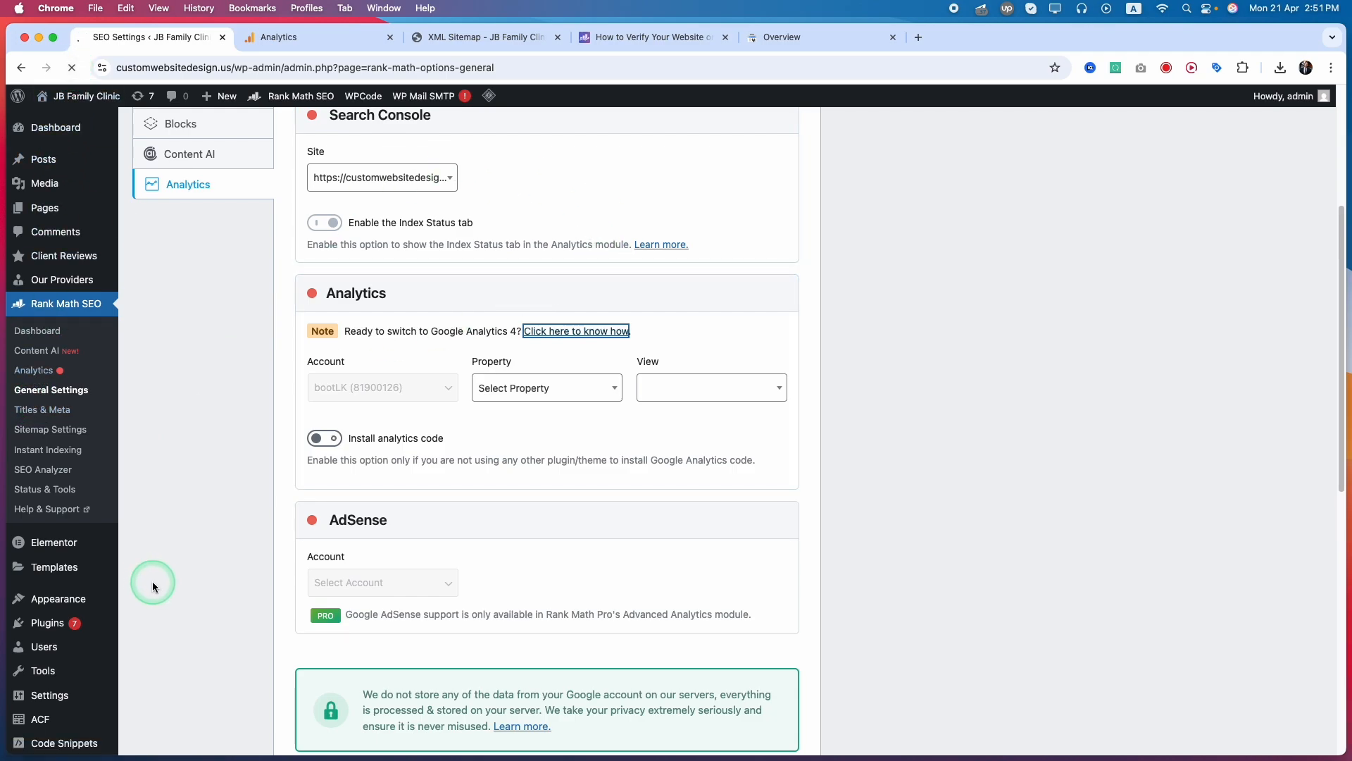
{"action": "scroll", "coordinate": [345, 513], "scroll_direction": "down", "scroll_amount": 3}
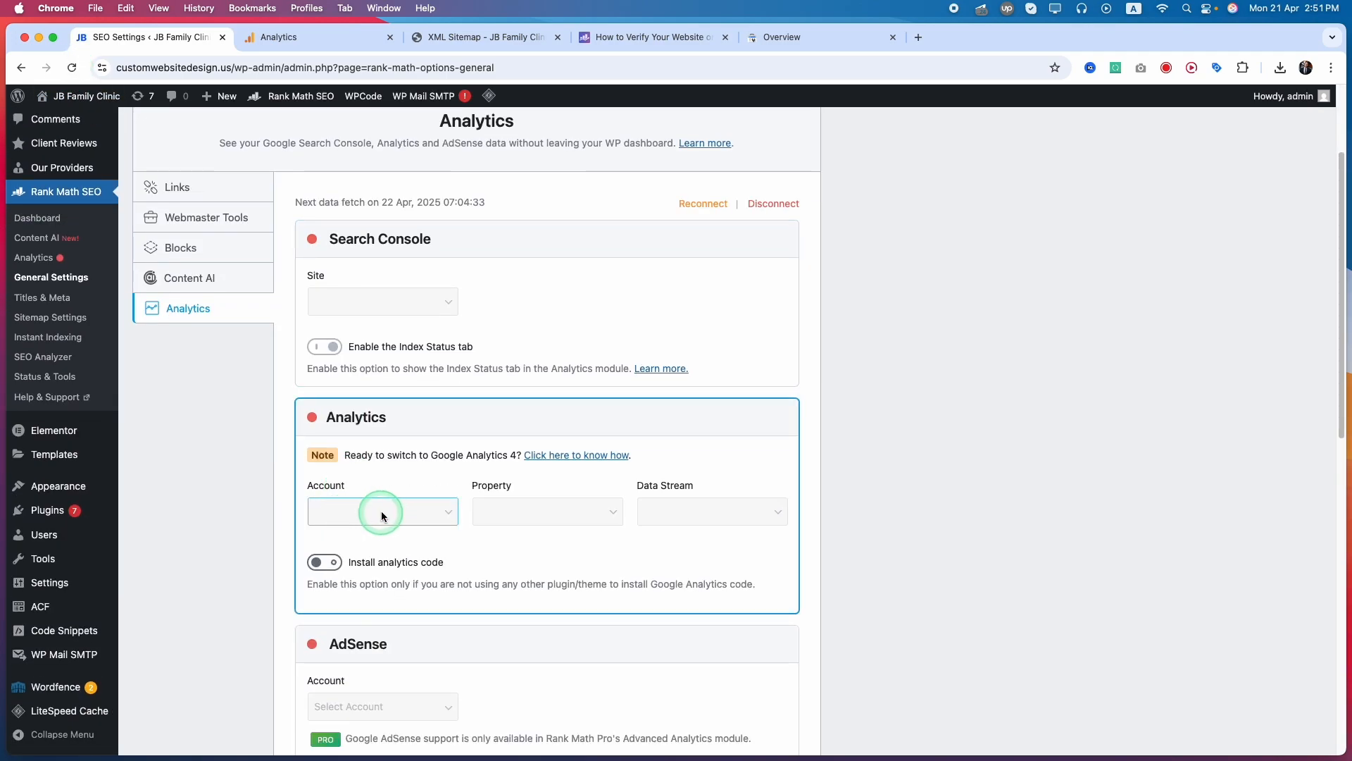
{"action": "left_click", "coordinate": [701, 204]}
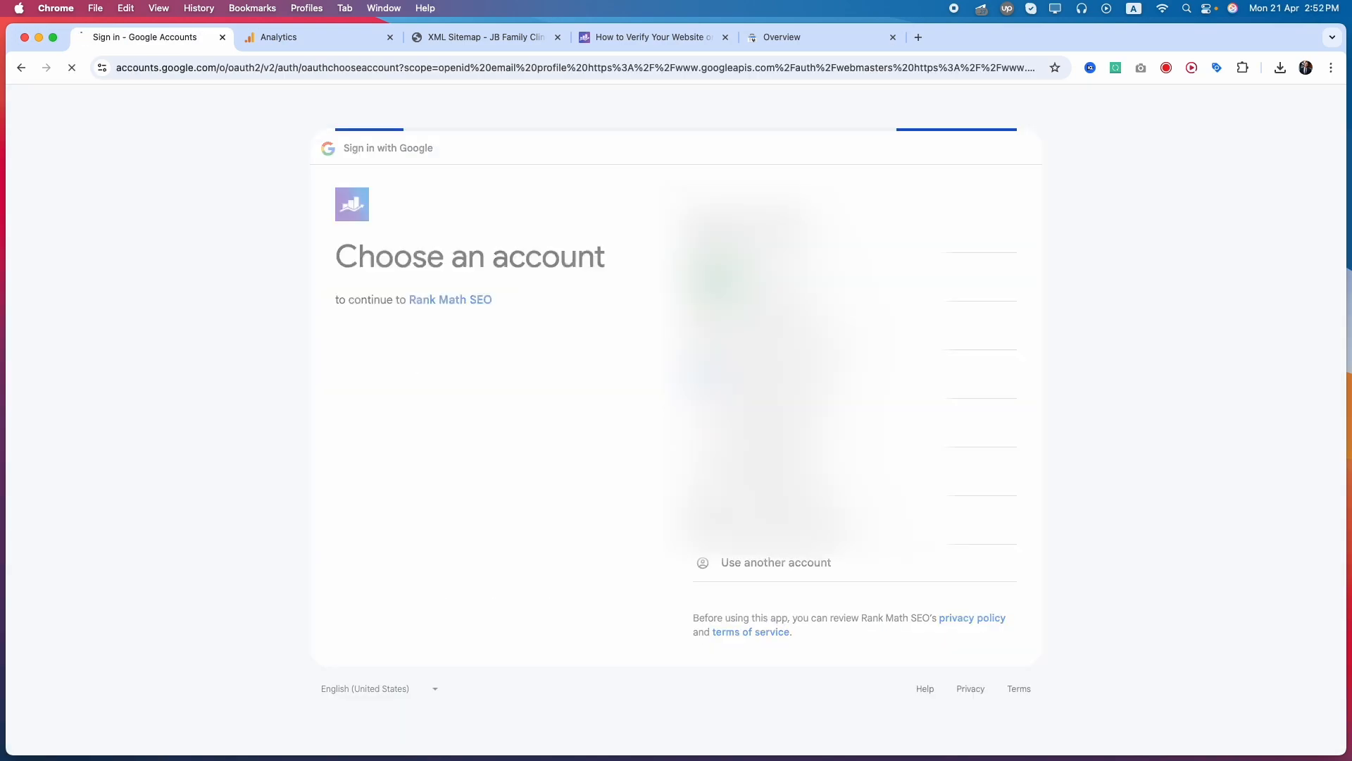
{"action": "left_click", "coordinate": [717, 278]}
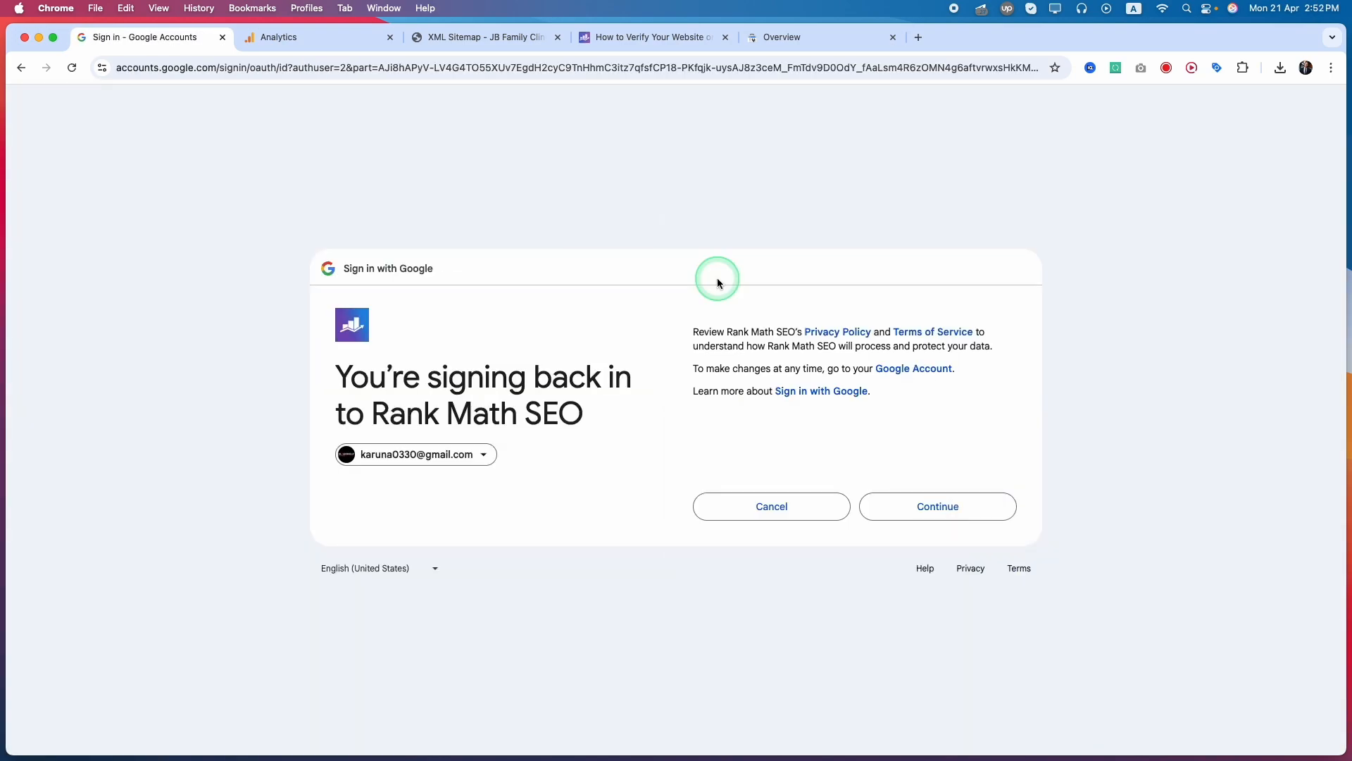
{"action": "left_click", "coordinate": [941, 508]}
{"action": "left_click", "coordinate": [928, 547]}
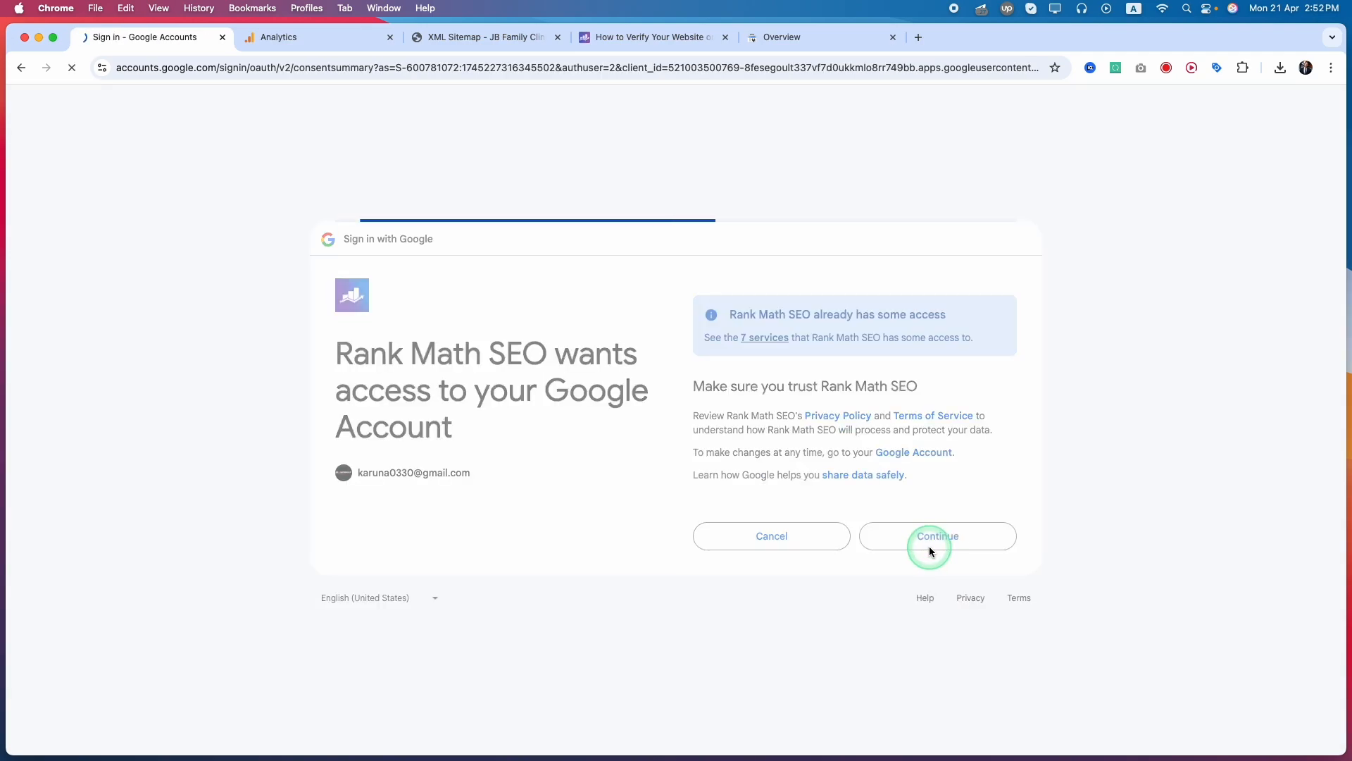
Check the Search Console site list and link Analytics to the My Analytics account with the JB Family Clinic property and data stream
{"action": "left_click", "coordinate": [351, 348]}
{"action": "left_click", "coordinate": [285, 320]}
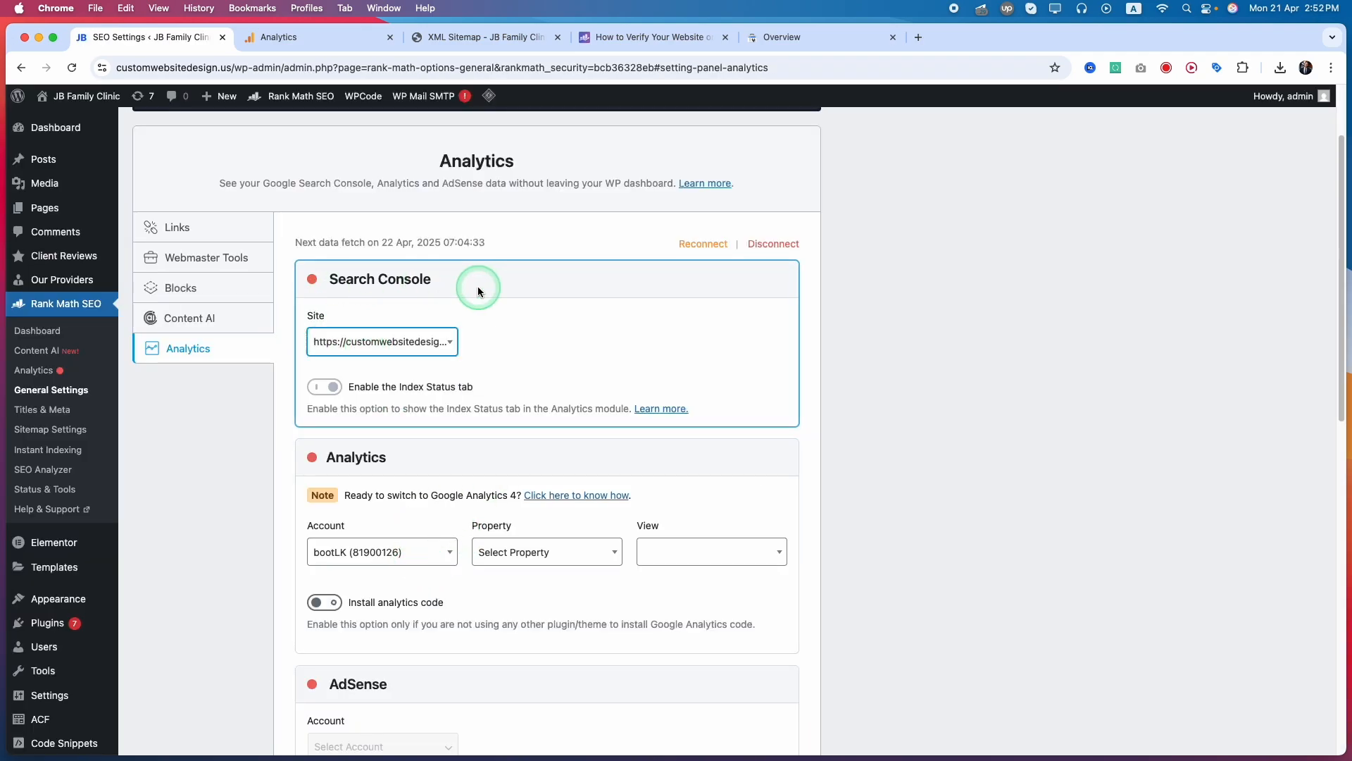
{"action": "left_click", "coordinate": [370, 560]}
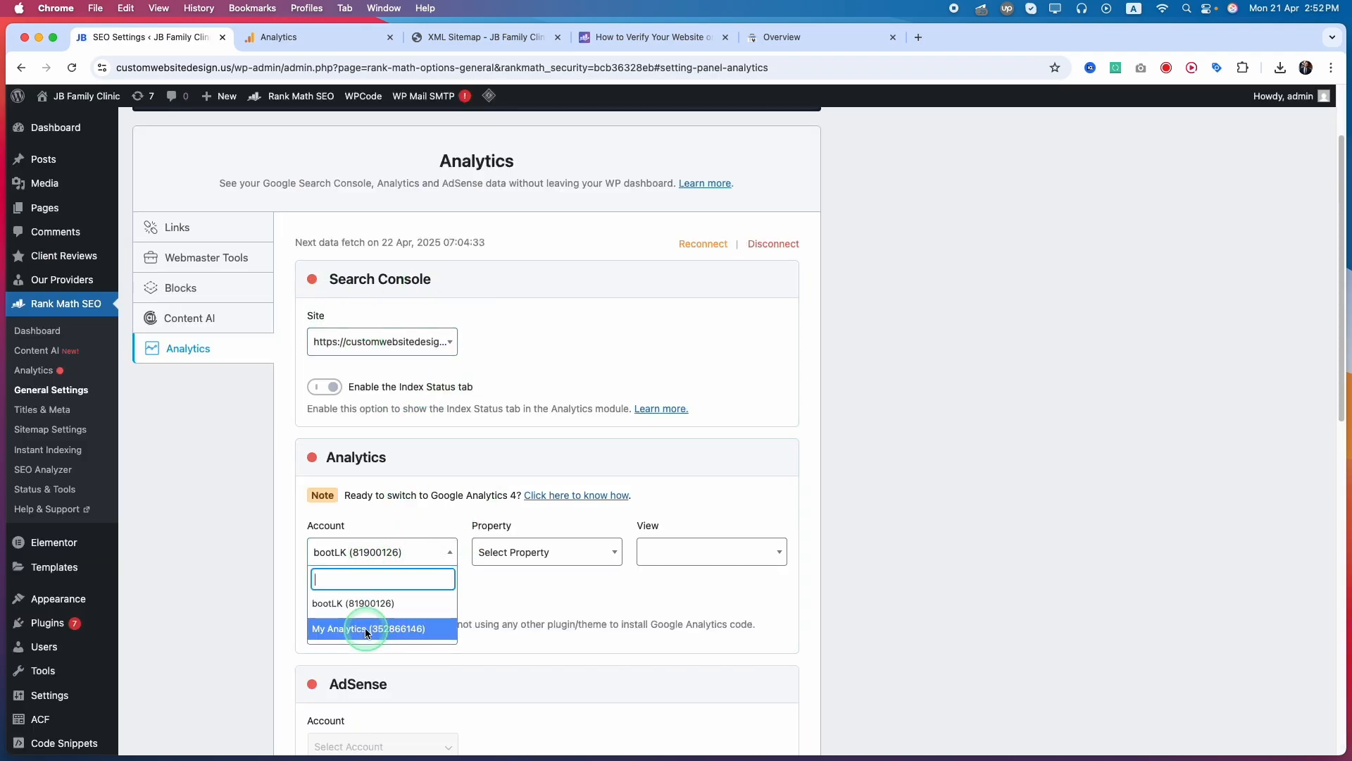
{"action": "left_click", "coordinate": [341, 633]}
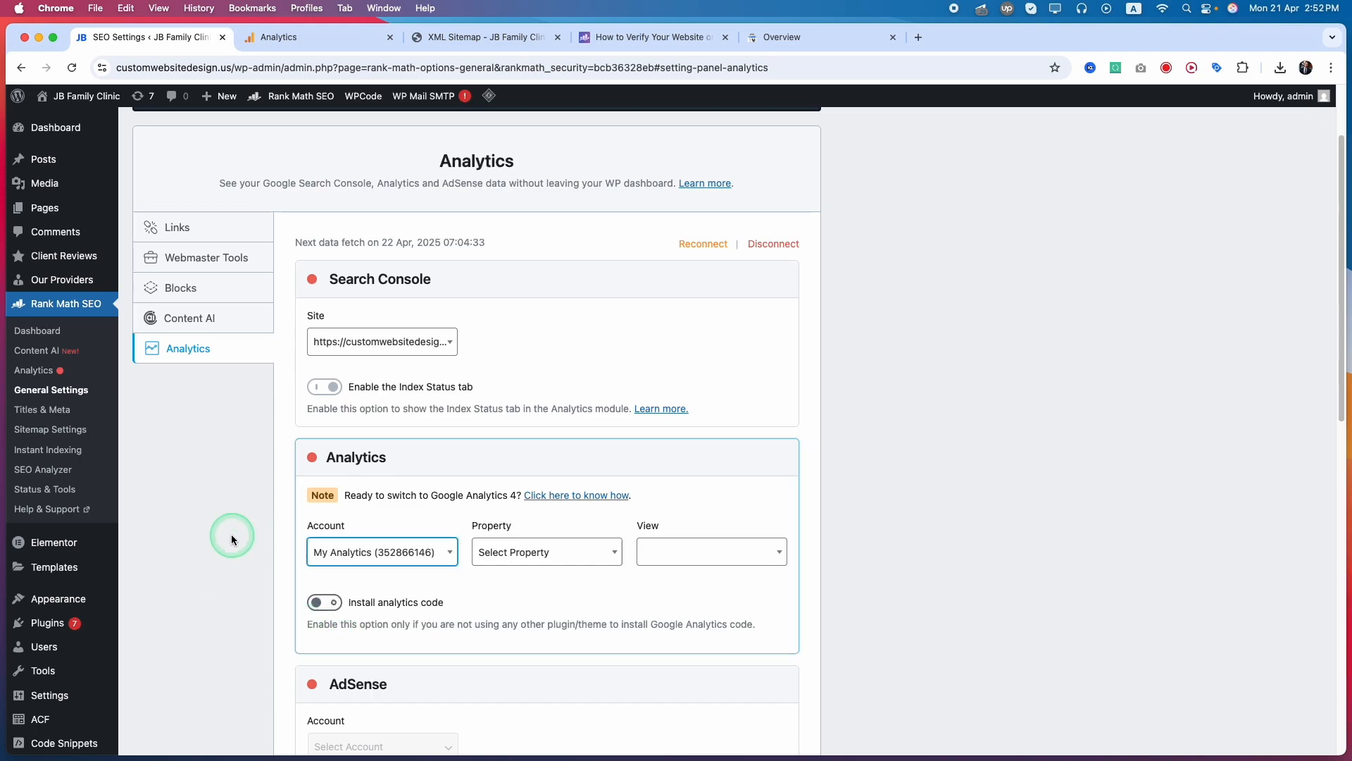
{"action": "left_click", "coordinate": [565, 552]}
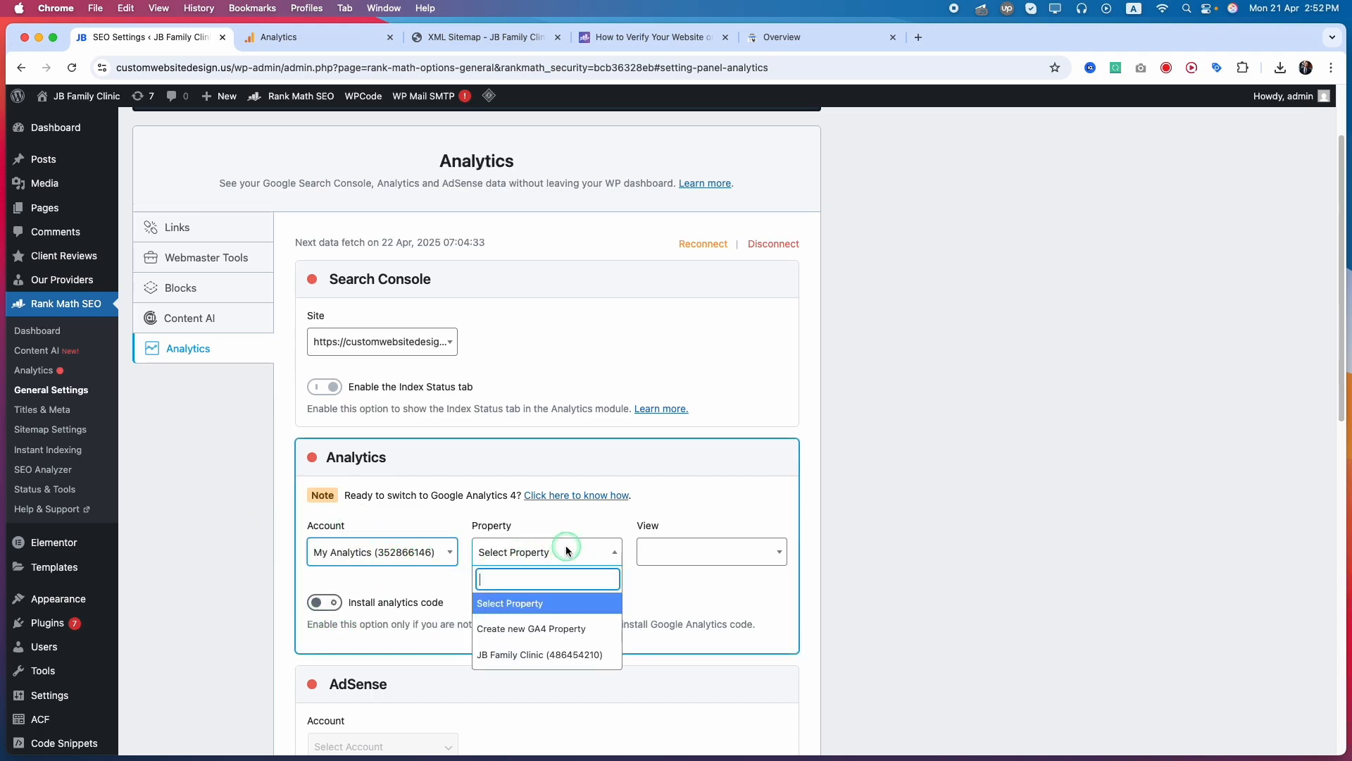
{"action": "left_click", "coordinate": [518, 655]}
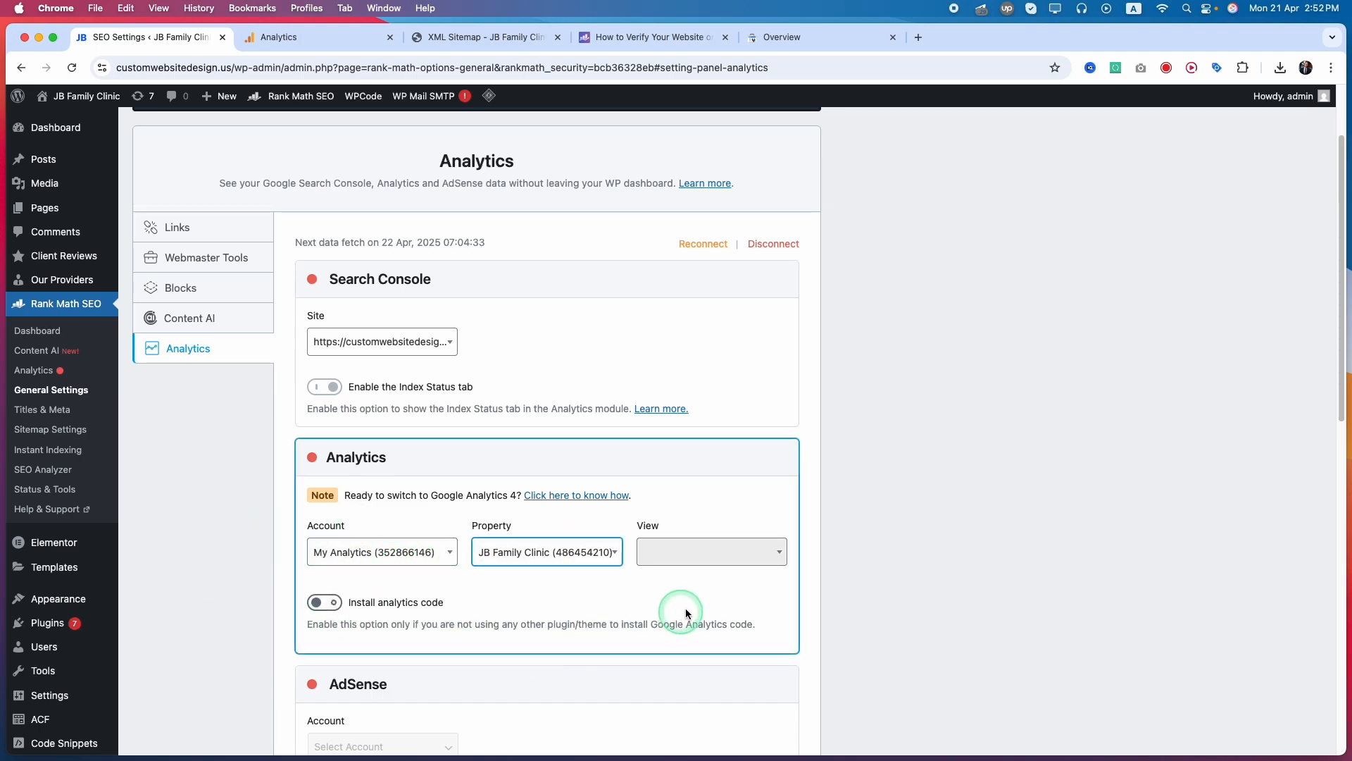
{"action": "left_click", "coordinate": [744, 558]}
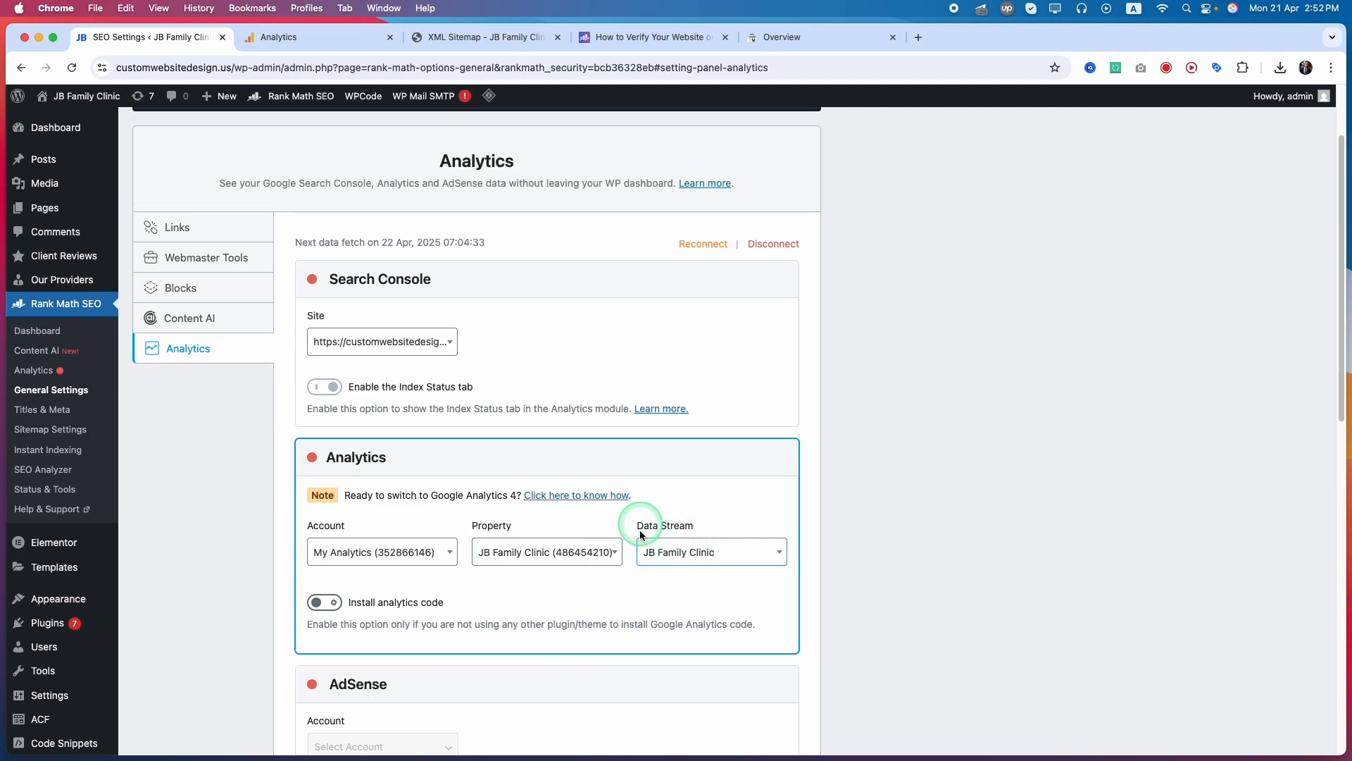
Enable Install analytics code, review the remaining Analytics options, and save the Rank Math settings
{"action": "scroll", "coordinate": [940, 607], "scroll_direction": "down", "scroll_amount": 4}
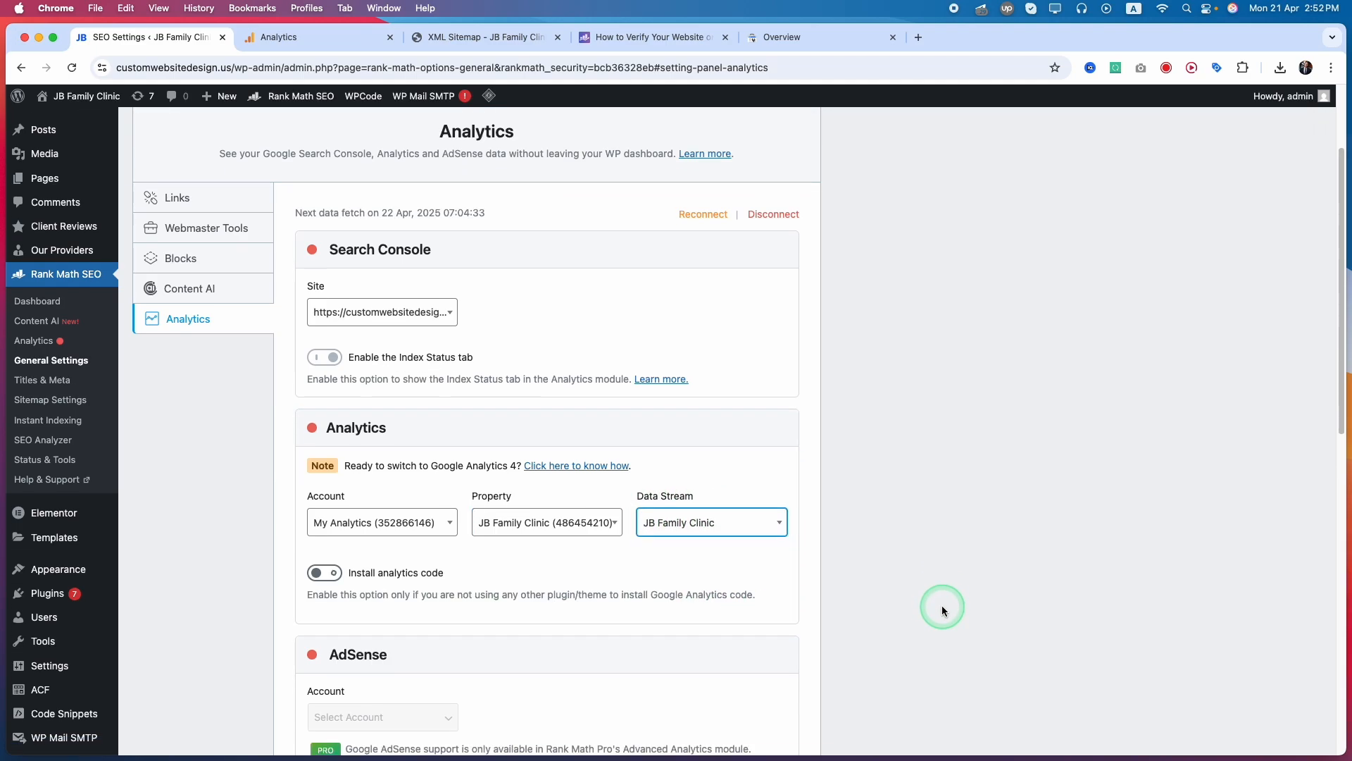
{"action": "left_click", "coordinate": [324, 357]}
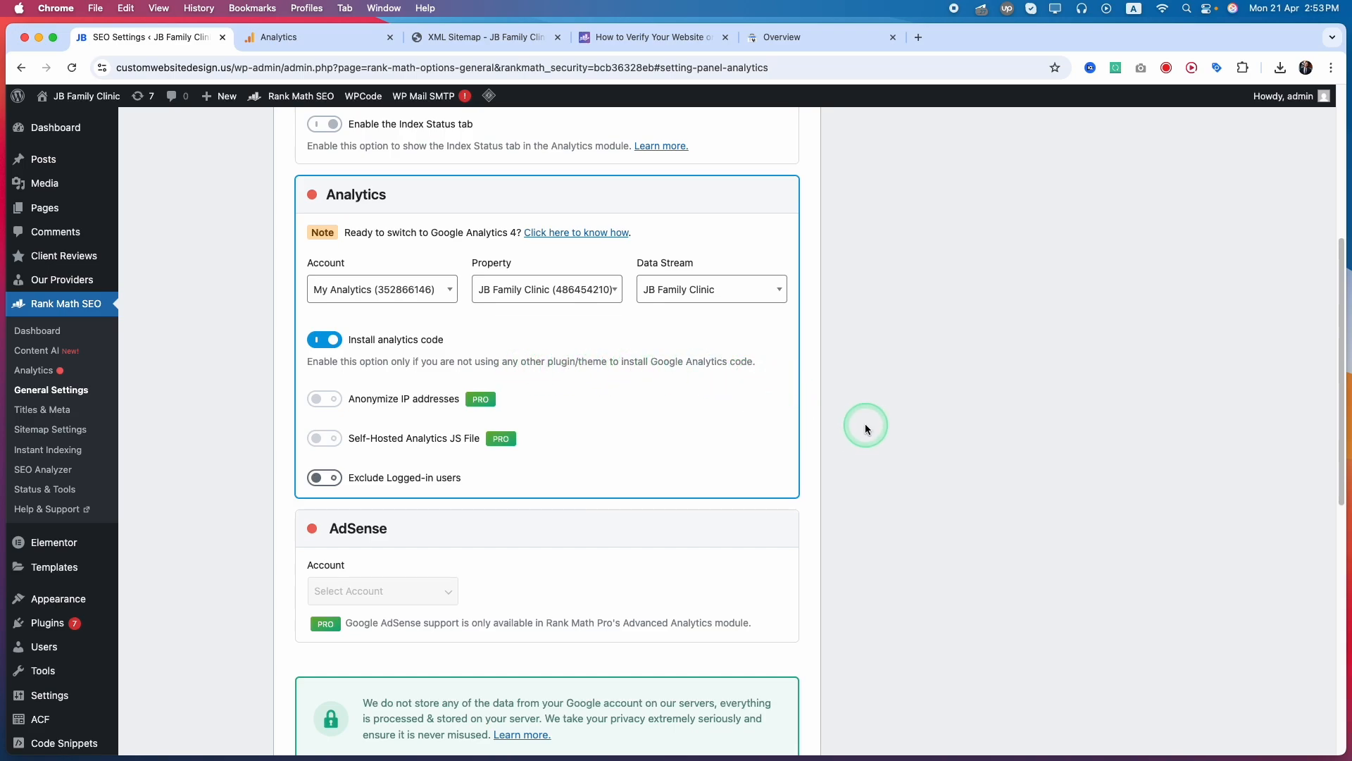
{"action": "scroll", "coordinate": [898, 488], "scroll_direction": "down", "scroll_amount": 5}
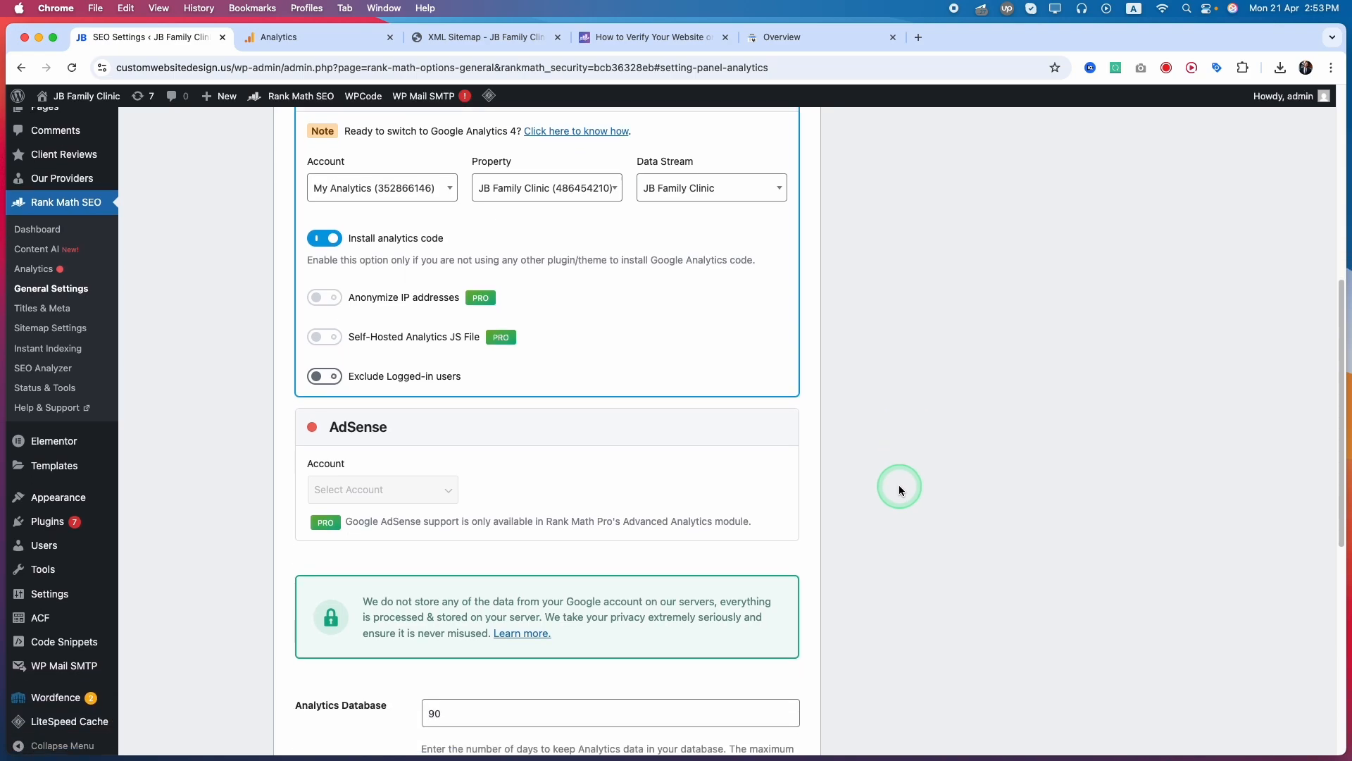
{"action": "scroll", "coordinate": [897, 489], "scroll_direction": "up", "scroll_amount": 10}
{"action": "scroll", "coordinate": [885, 487], "scroll_direction": "down", "scroll_amount": 15}
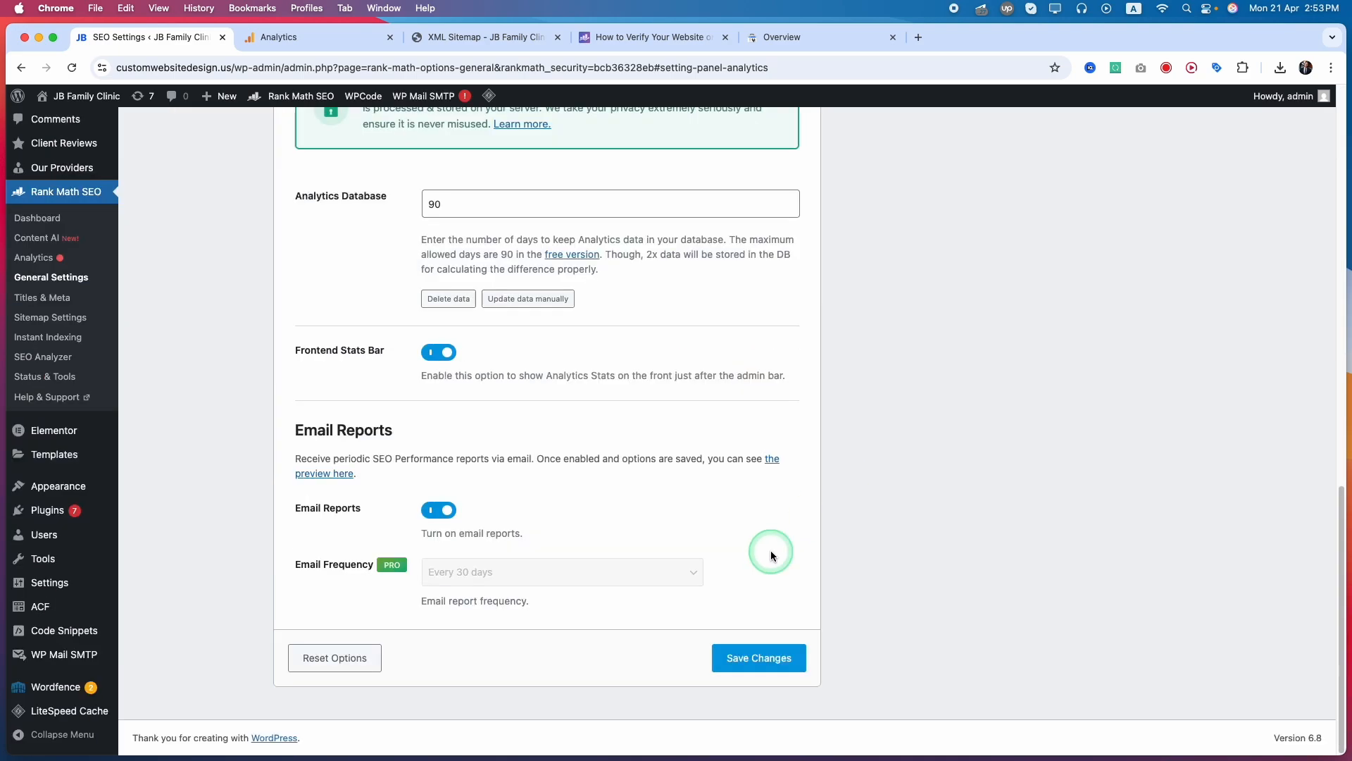
{"action": "scroll", "coordinate": [805, 581], "scroll_direction": "down", "scroll_amount": 2}
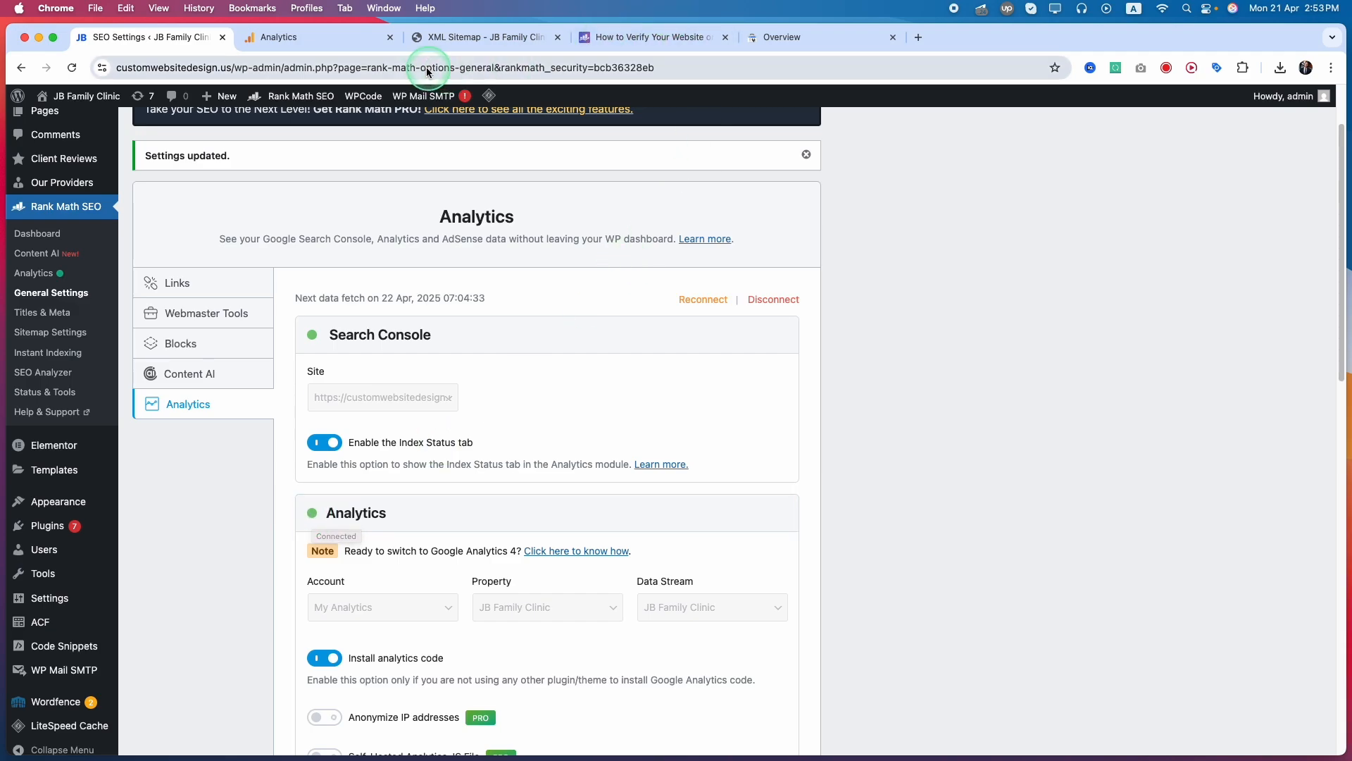
Return to Google Analytics, leave the Google tag setup, and open the details of the JB Family Clinic web stream
{"action": "left_click", "coordinate": [303, 38]}
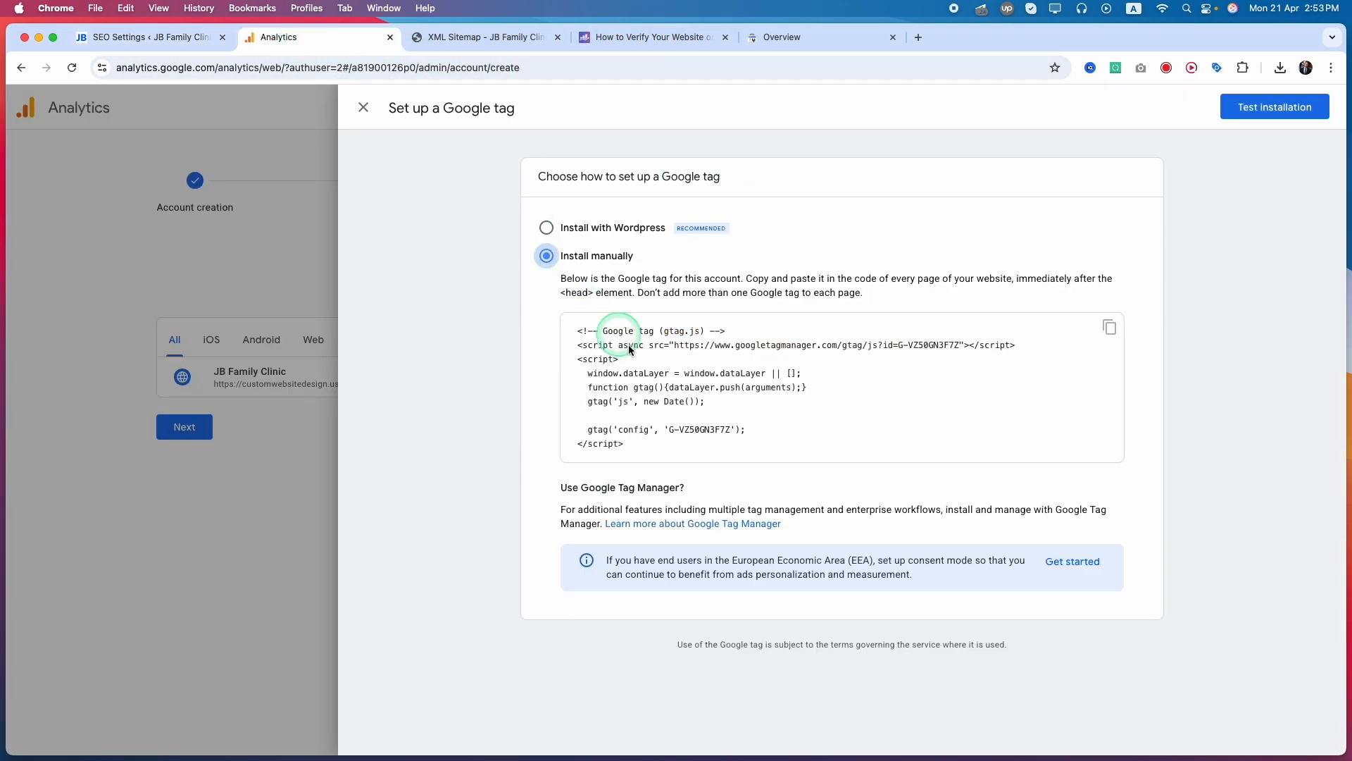
{"action": "left_click", "coordinate": [364, 107]}
{"action": "left_click", "coordinate": [292, 107]}
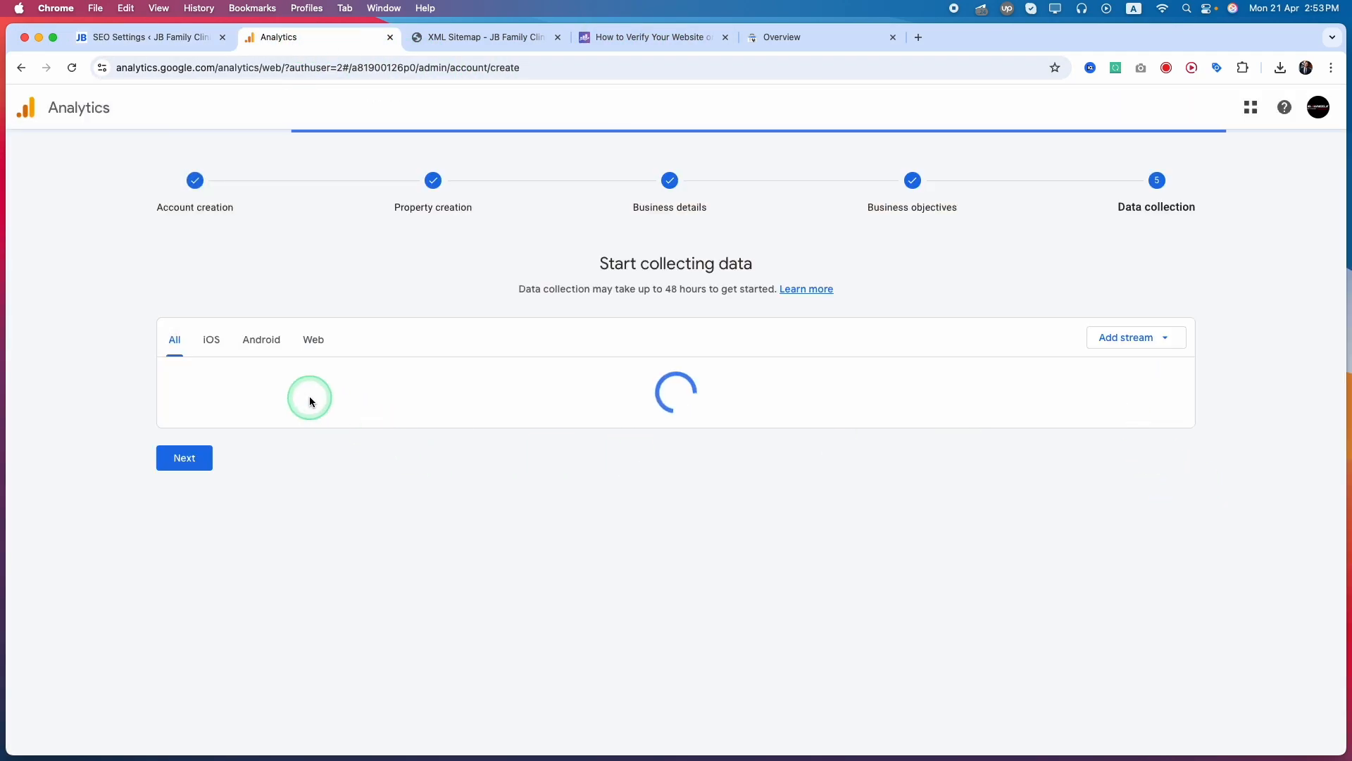
{"action": "left_click", "coordinate": [1146, 379]}
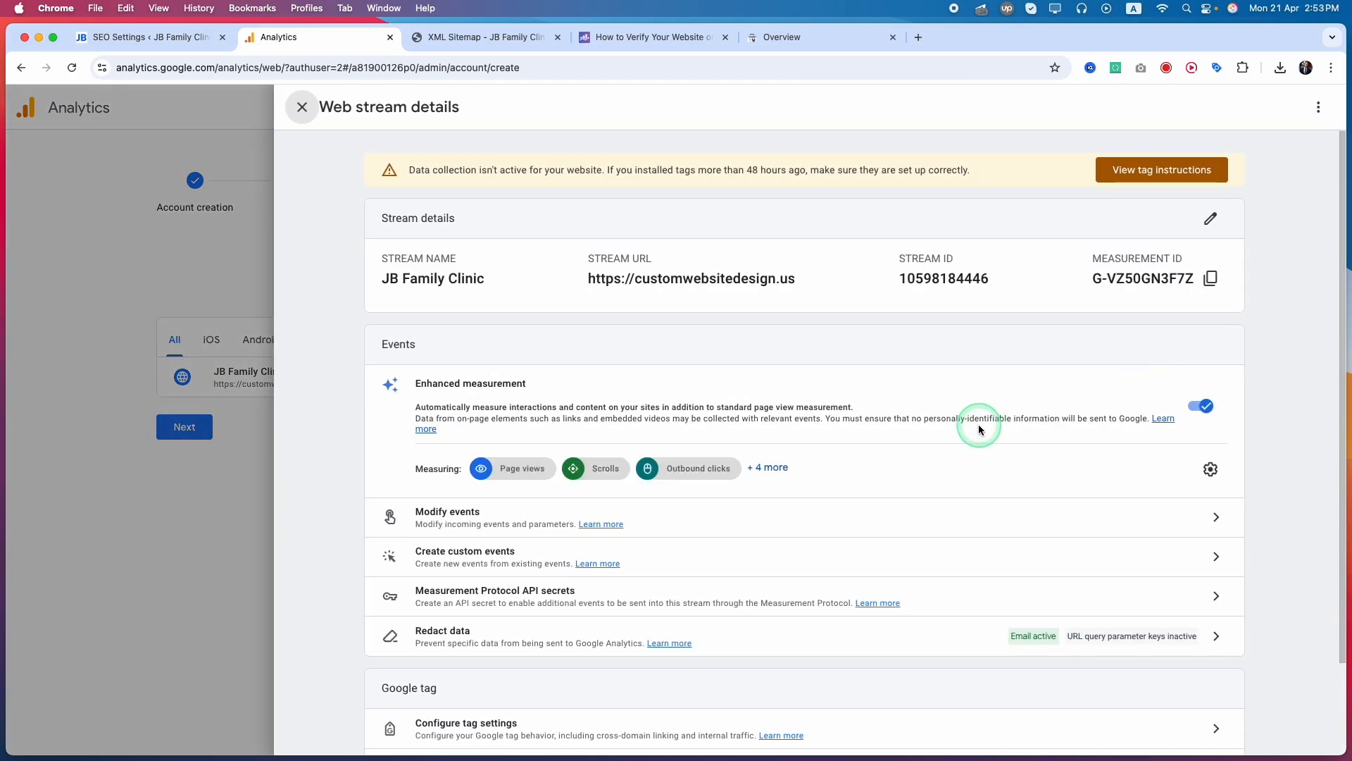
Reload Google Analytics and open the JB Family Clinic property under the My Analytics account
{"action": "left_click", "coordinate": [72, 68]}
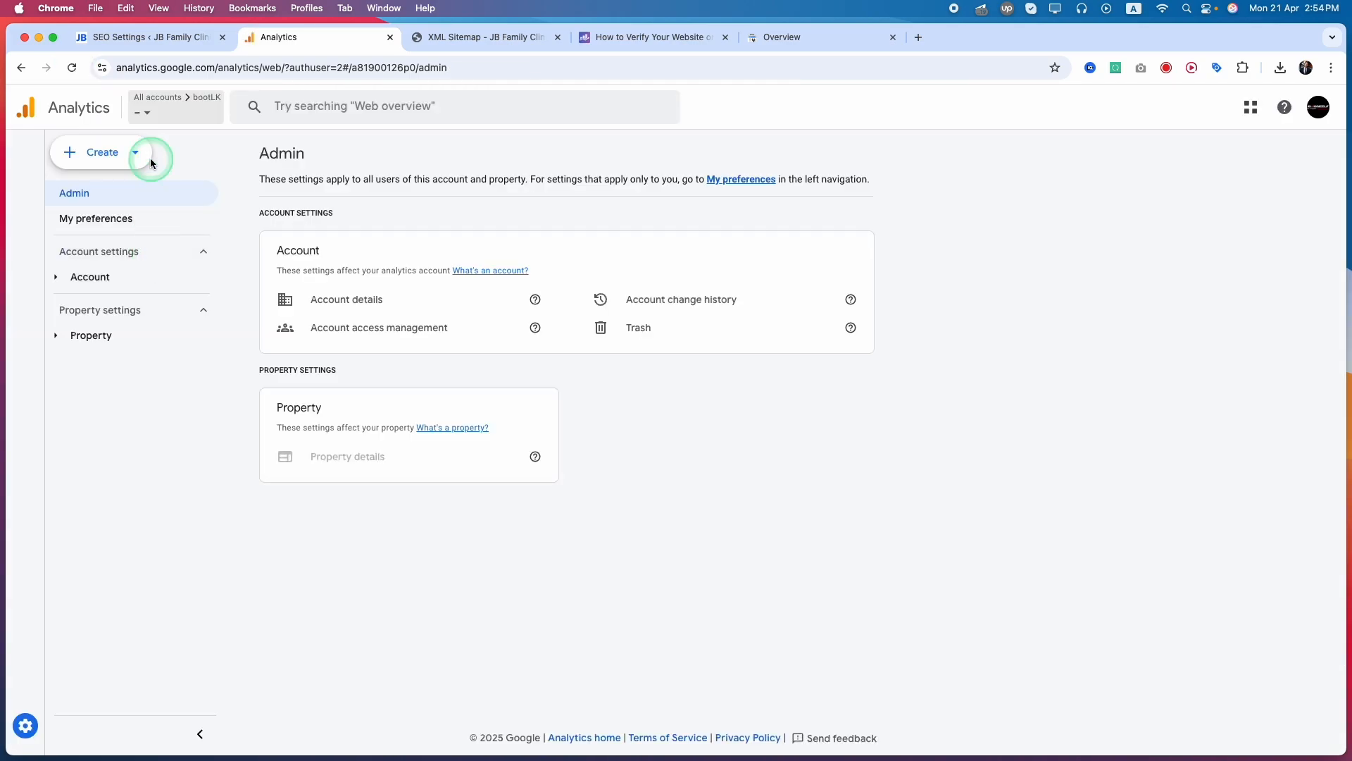
{"action": "left_click", "coordinate": [184, 104]}
{"action": "left_click", "coordinate": [83, 291]}
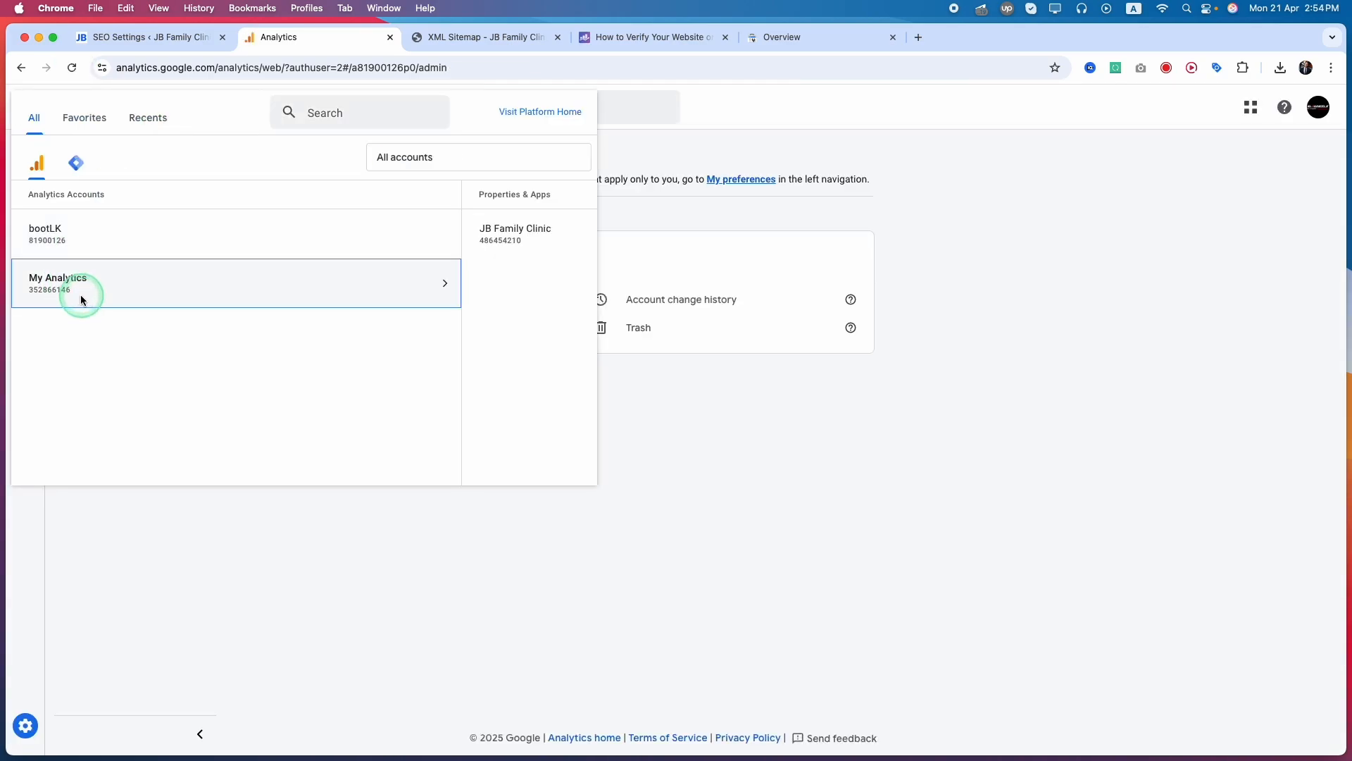
{"action": "left_click", "coordinate": [521, 215]}
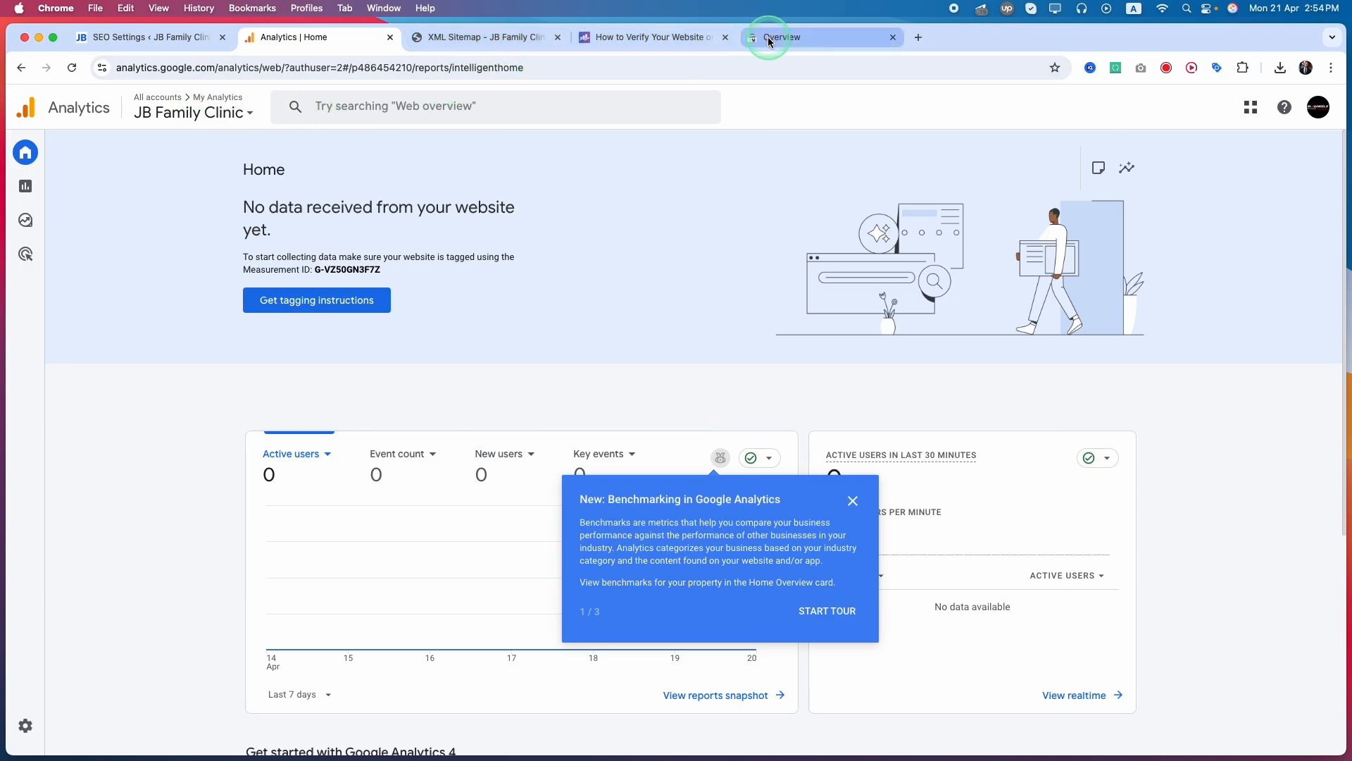
Visit customwebsitedesign.us in an incognito window, minimize that window, and dismiss the benchmarking notice on the Analytics home page
{"action": "right_click", "coordinate": [648, 751]}
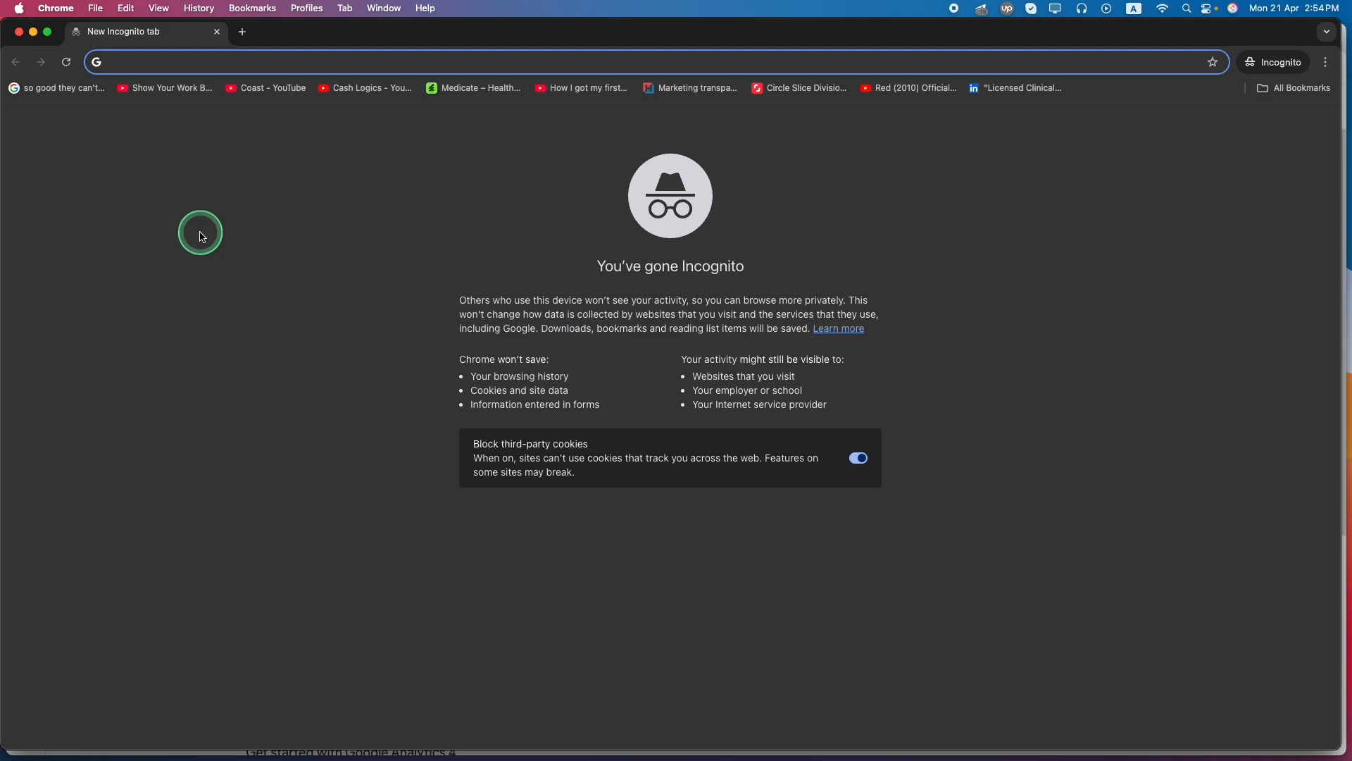
{"action": "type", "text": "customwebsitedesign.us"}
{"action": "key", "text": "Return"}
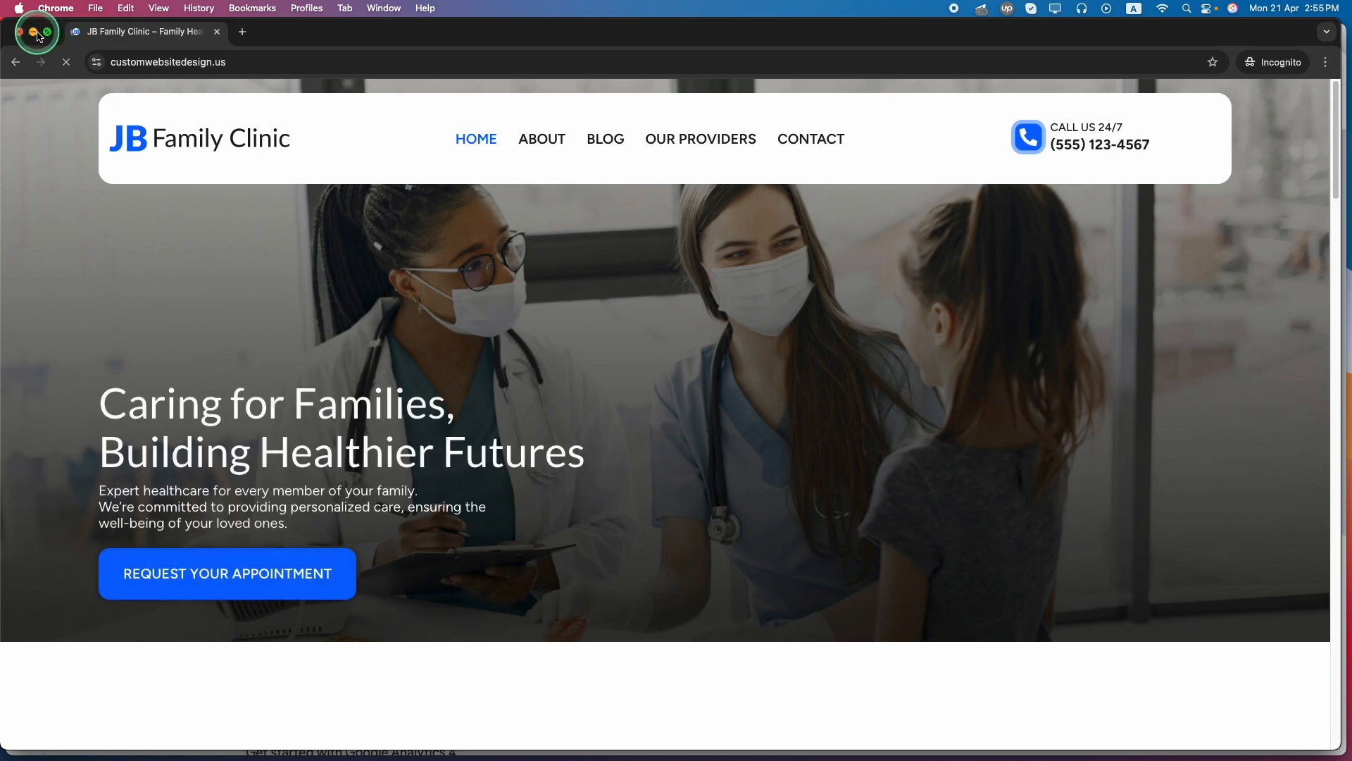
{"action": "left_click", "coordinate": [33, 31]}
{"action": "left_click", "coordinate": [519, 539]}
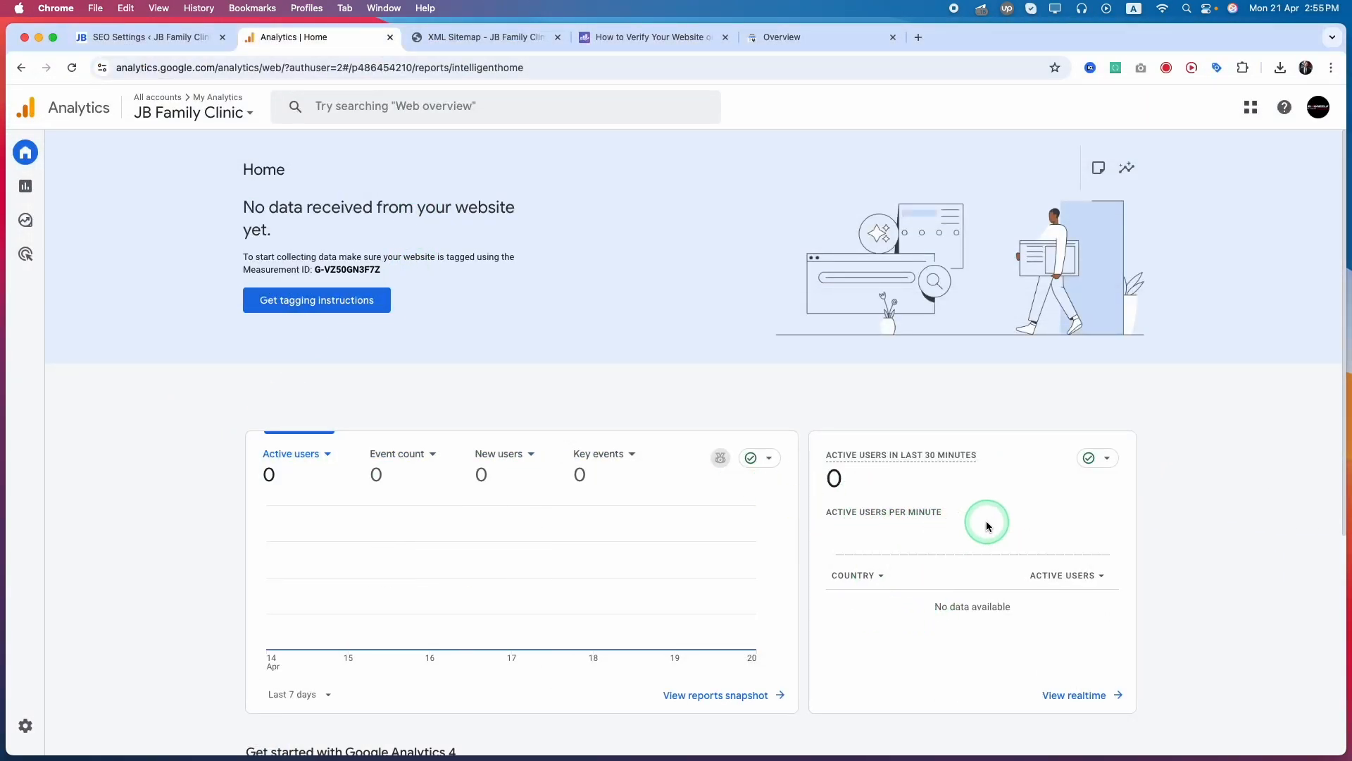
Check the active users in the last 30 minutes and the data collection status on the JB Family Clinic Analytics home page
{"action": "mouse_move", "coordinate": [768, 740]}
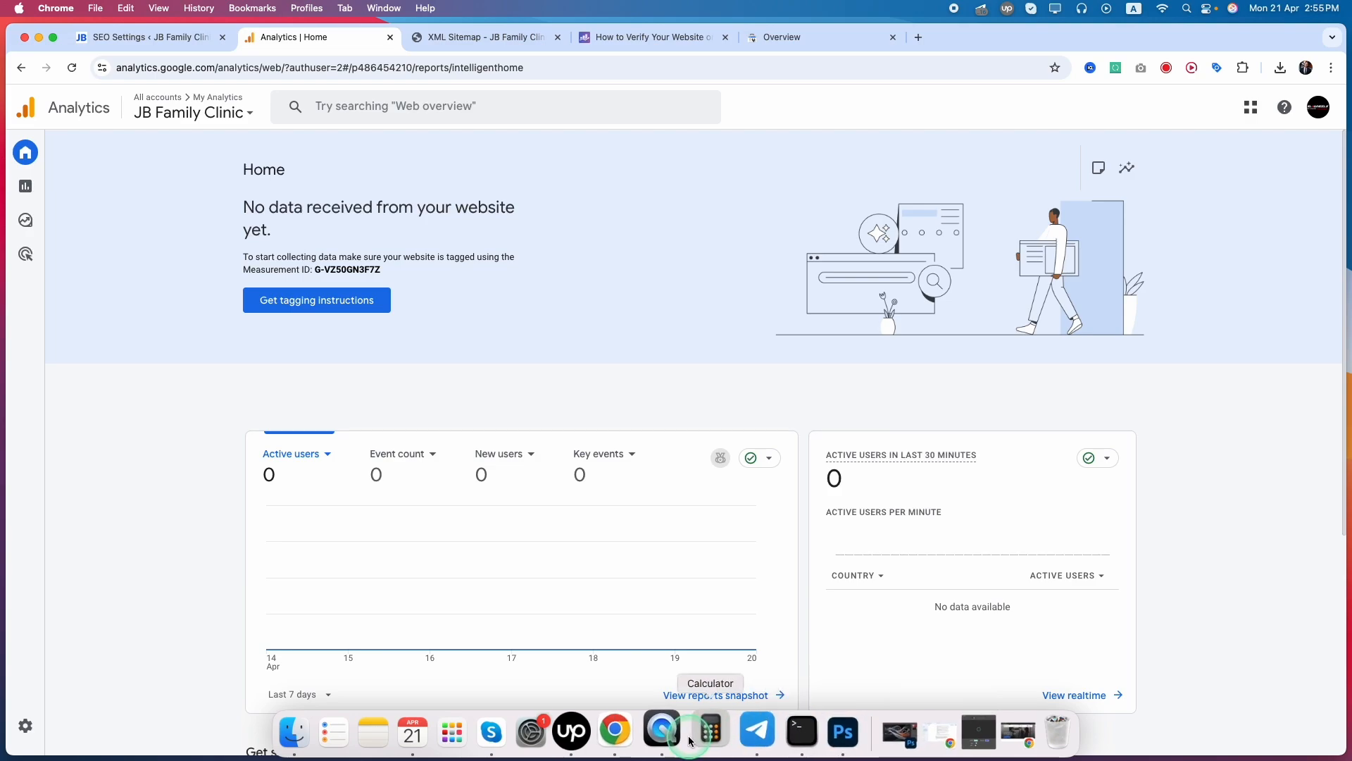
{"action": "right_click", "coordinate": [640, 735]}
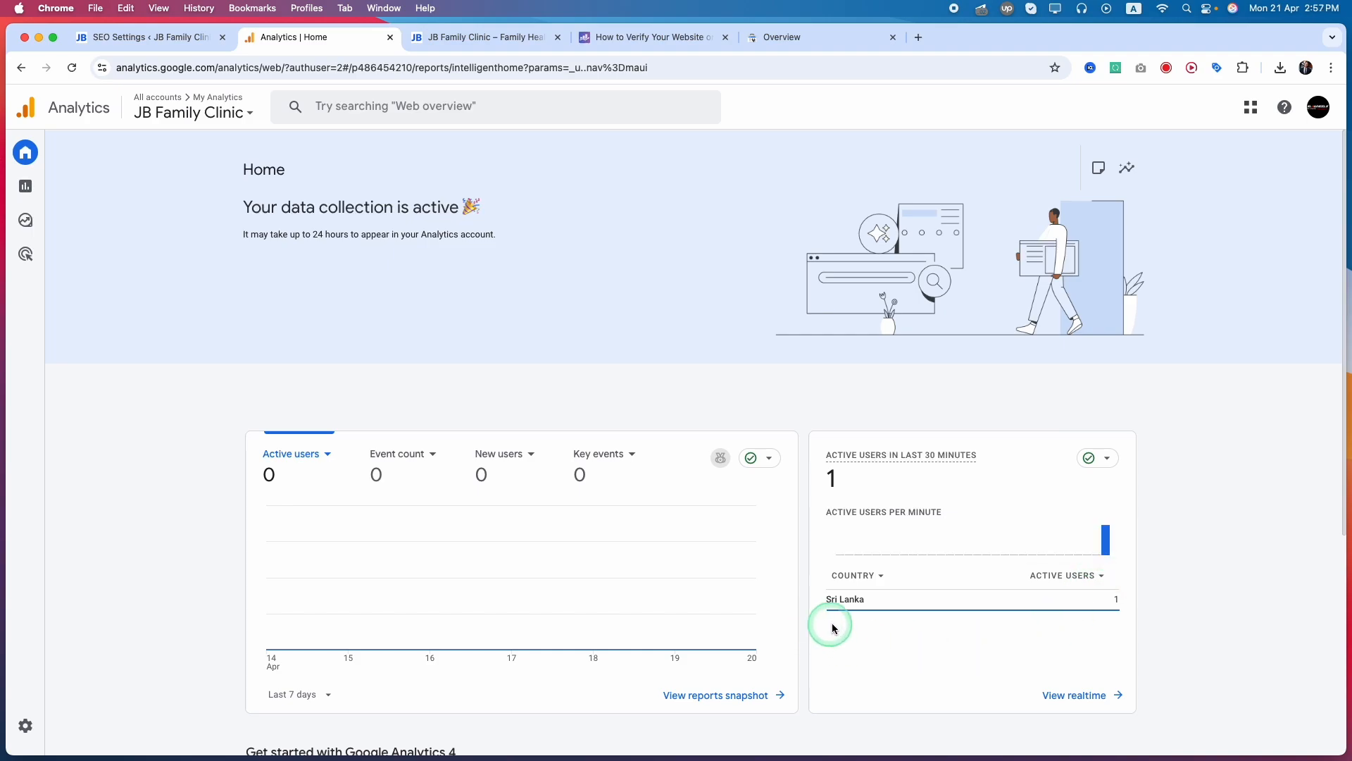
{"action": "mouse_move", "coordinate": [845, 604]}
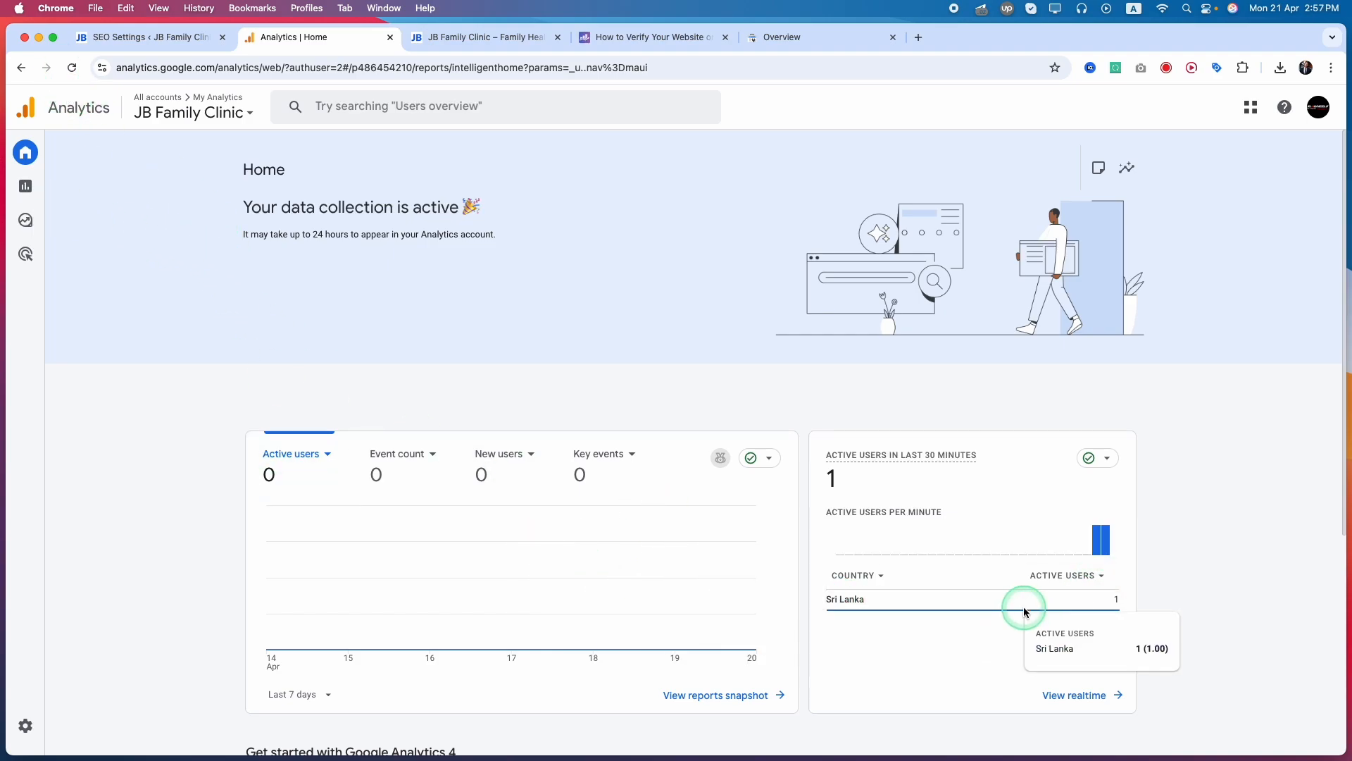
{"action": "double_click", "coordinate": [247, 235]}
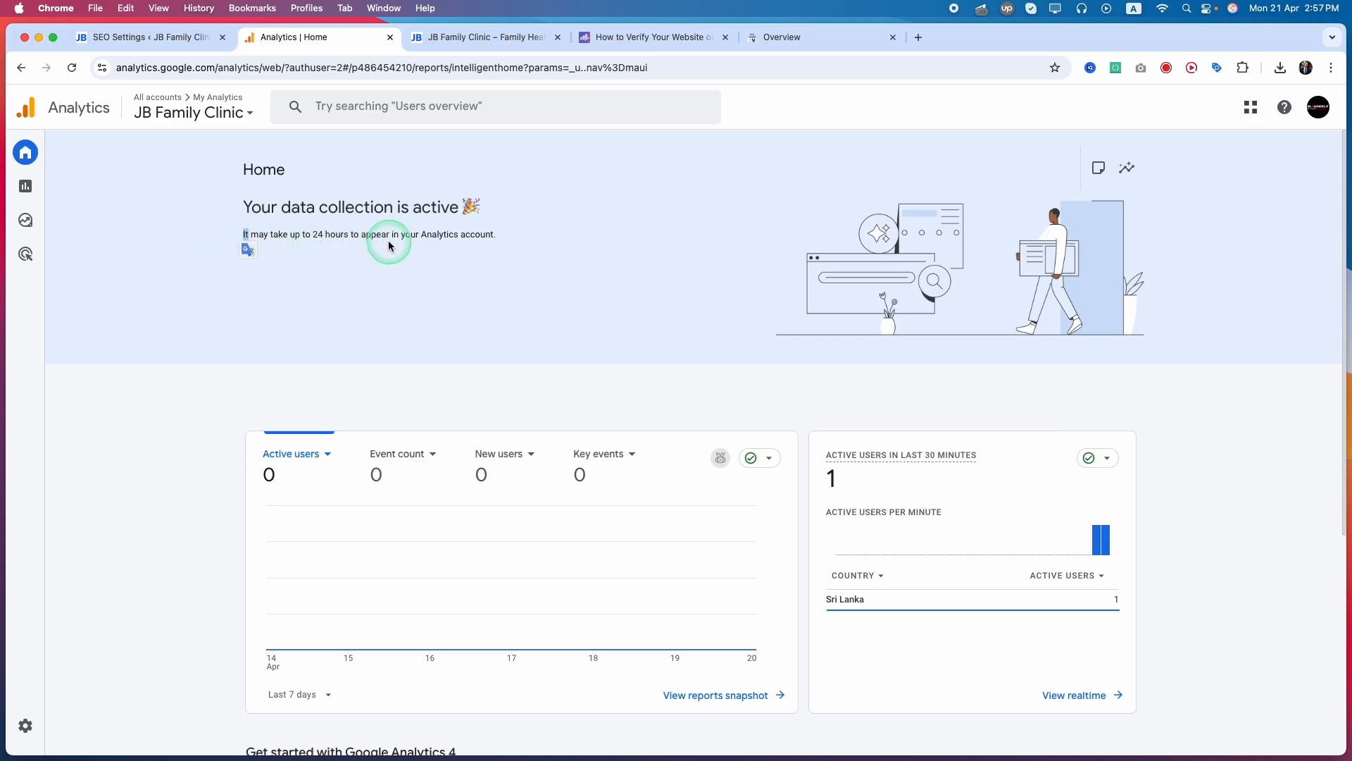
{"action": "left_click_drag", "start_coordinate": [550, 243], "coordinate": [255, 209]}
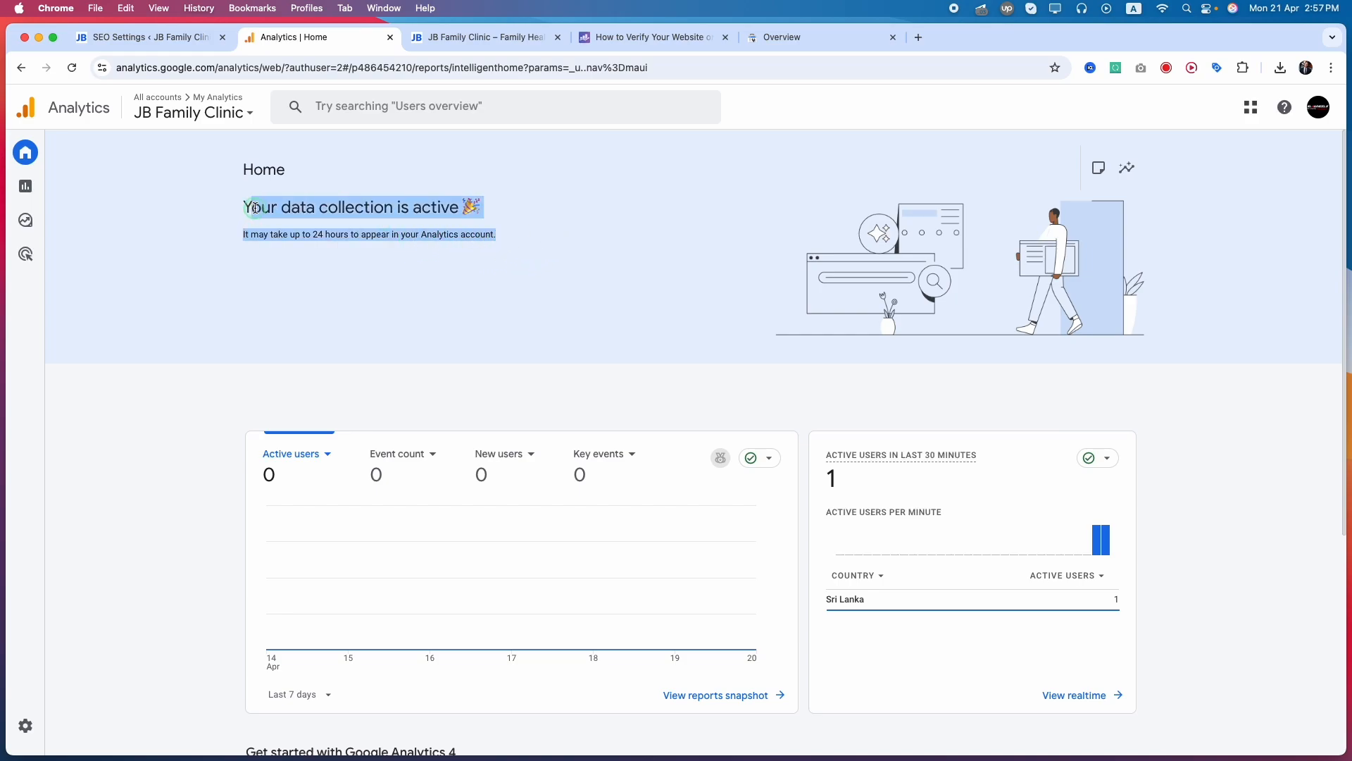
{"action": "left_click", "coordinate": [228, 180]}
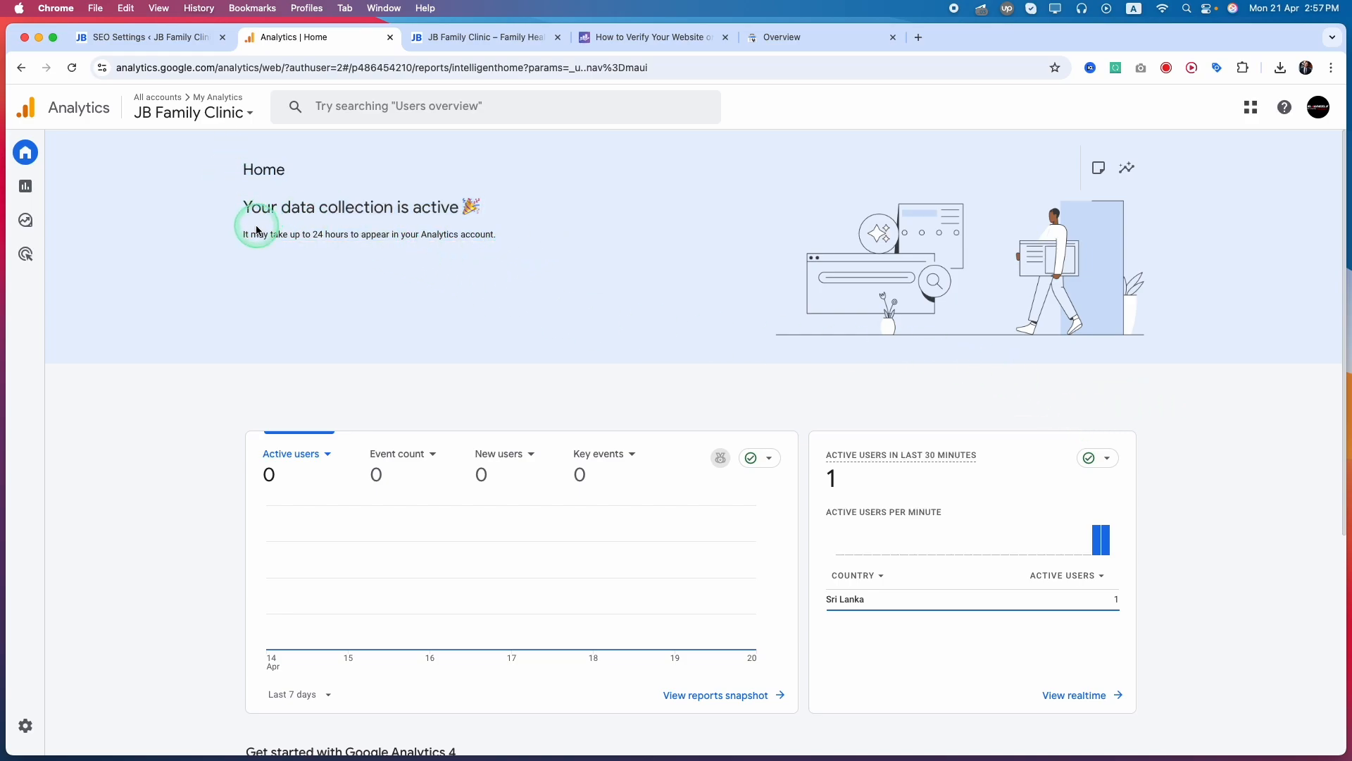